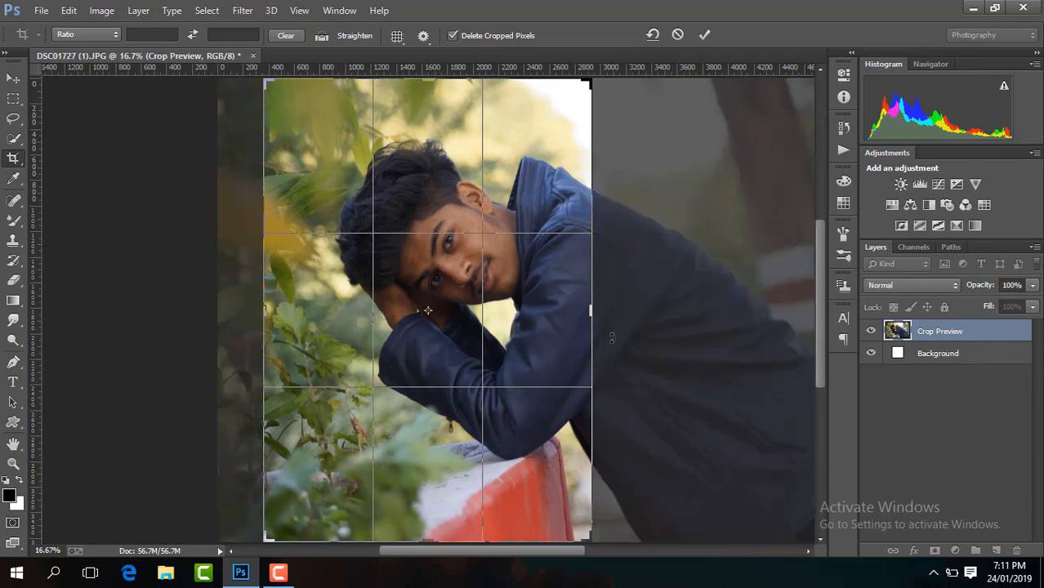
- Crop the photo to a portrait frame around the leaning man and trim its edges slightly with a second crop
key("Return")
key("ctrl+0")
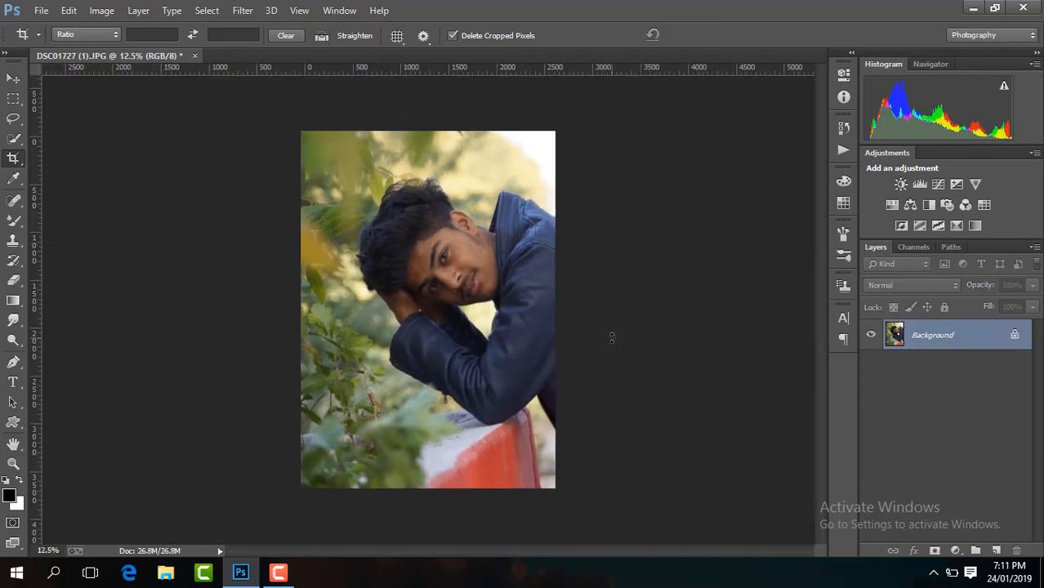
left_click(460, 274)
left_click_drag(263, 308, 259, 307)
left_click_drag(429, 536, 427, 530)
left_click(705, 36)
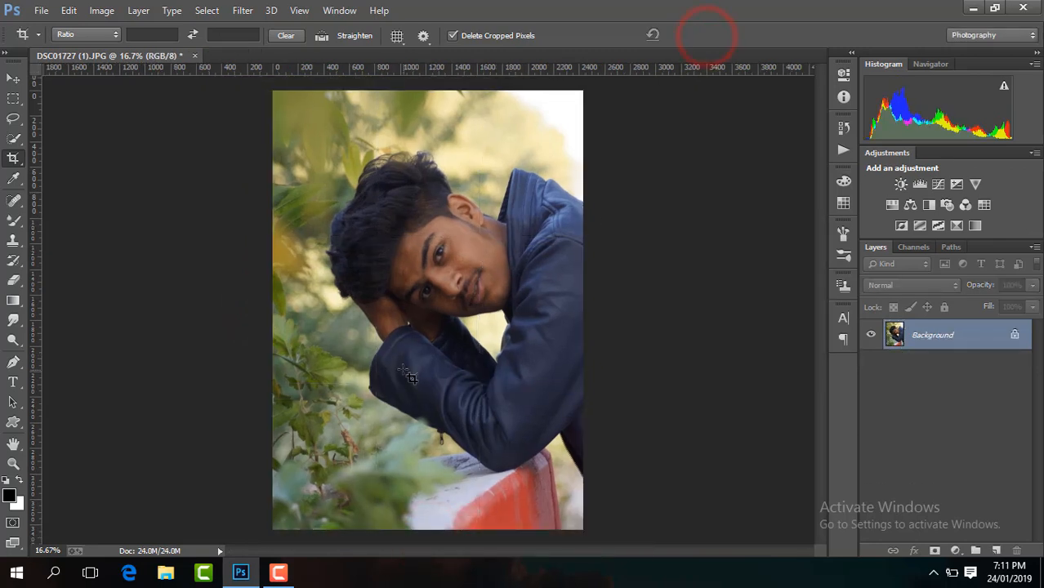
- Duplicate the background layer and apply Shadows/Highlights to the copy with shadows at 35% and highlights at 0%
key("ctrl+j")
left_click(101, 10)
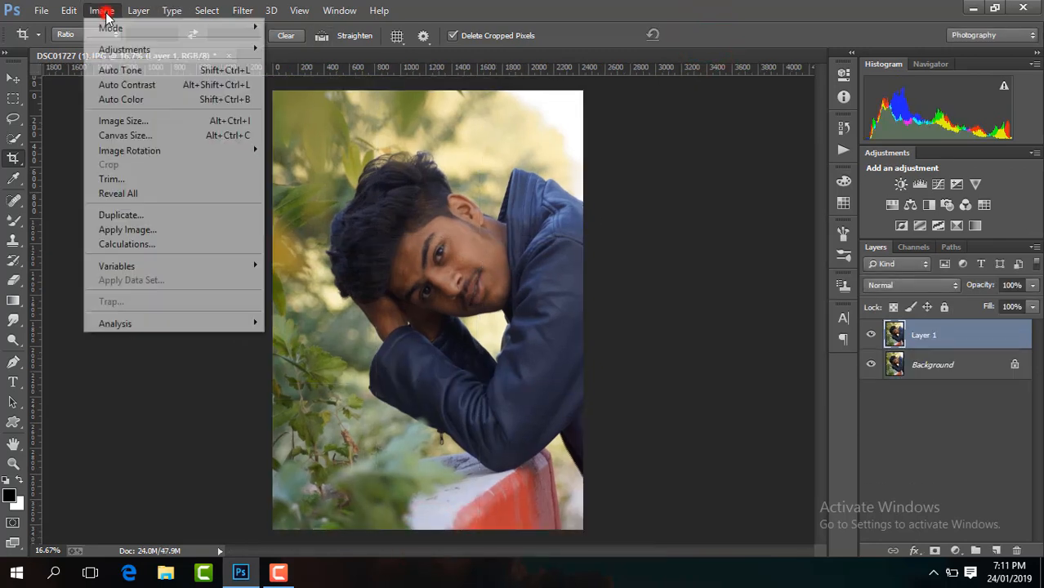
mouse_move(147, 49)
left_click(422, 304)
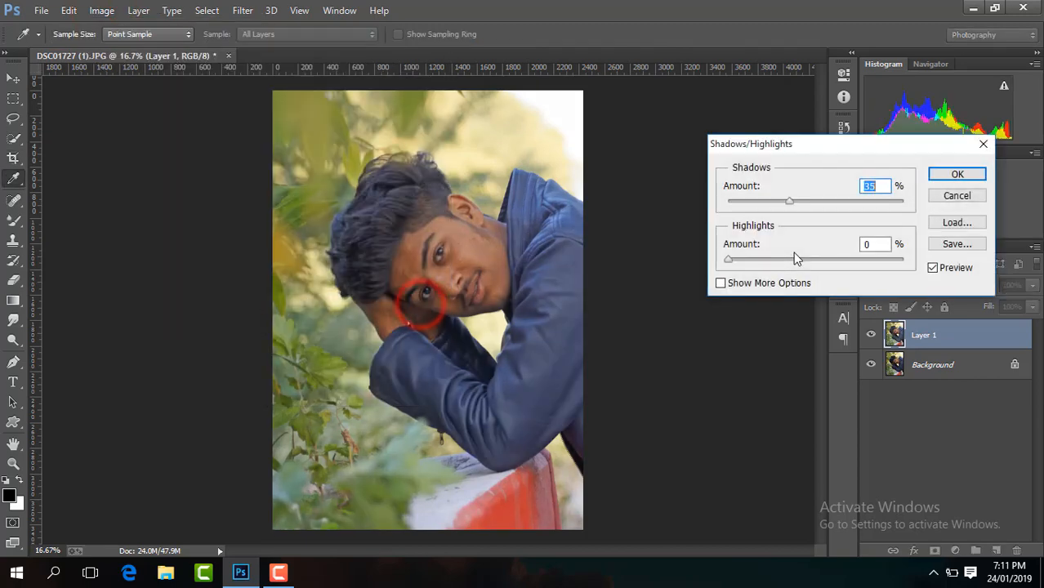
left_click(969, 173)
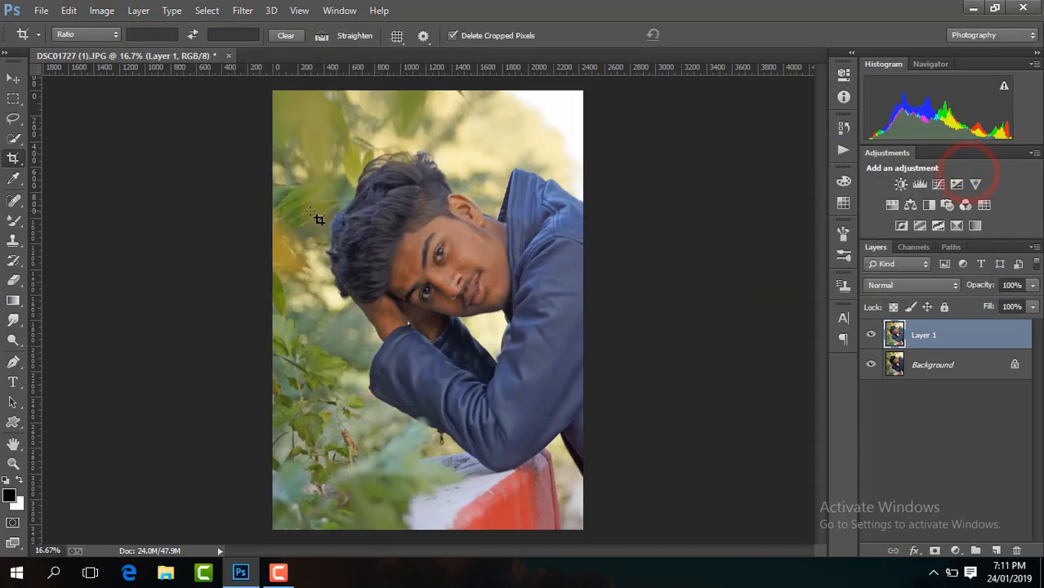
- In the Camera Raw filter, set exposure +0.25, contrast +34, highlights -62, shadows +49 and blacks -38
left_click(242, 10)
left_click(323, 100)
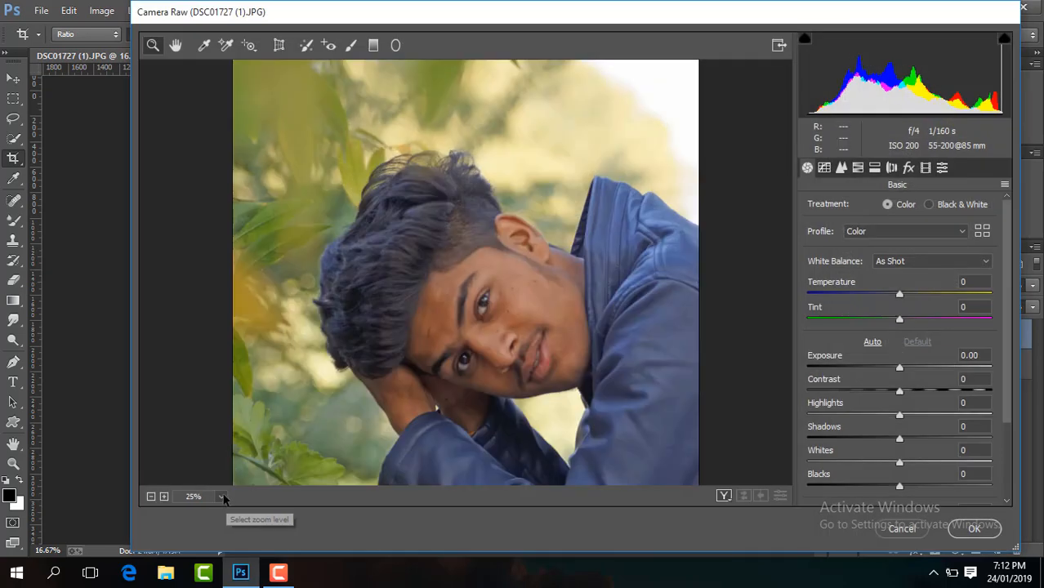
left_click(222, 497)
left_click(224, 475)
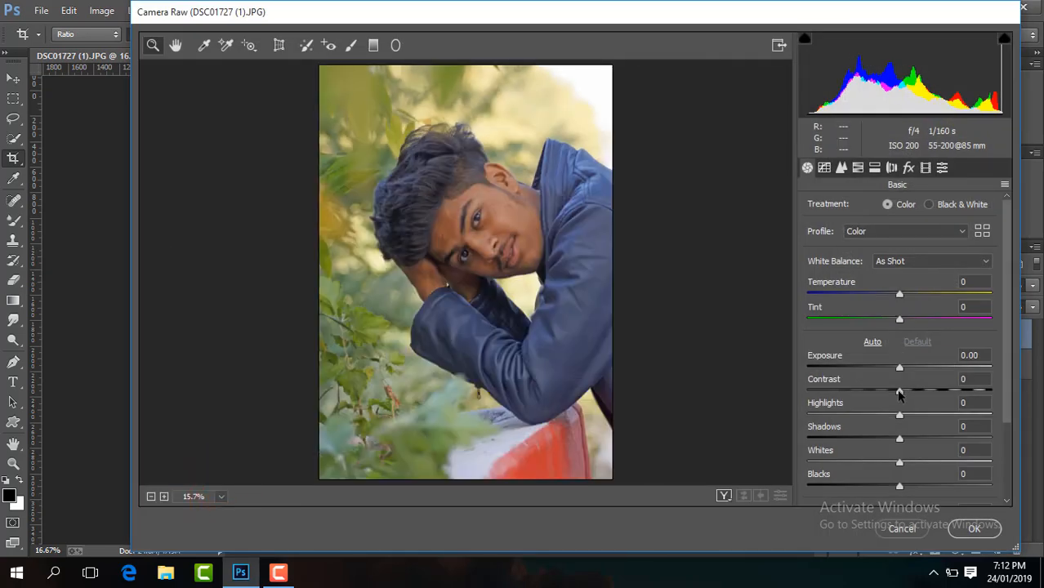
left_click_drag(900, 395, 931, 392)
left_click_drag(900, 439, 943, 441)
left_click_drag(900, 487, 864, 487)
left_click_drag(900, 368, 904, 368)
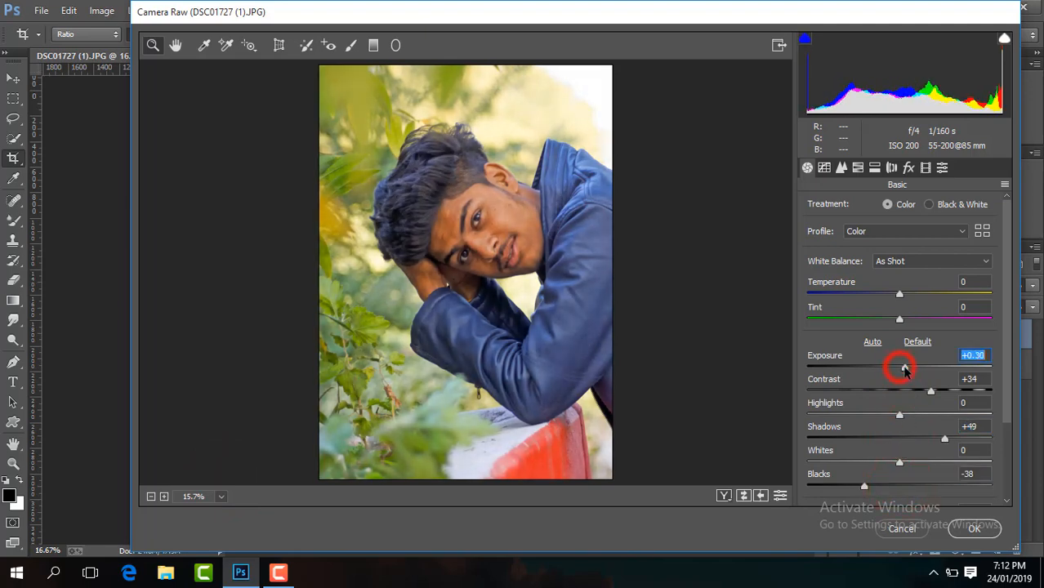
left_click_drag(900, 415, 843, 415)
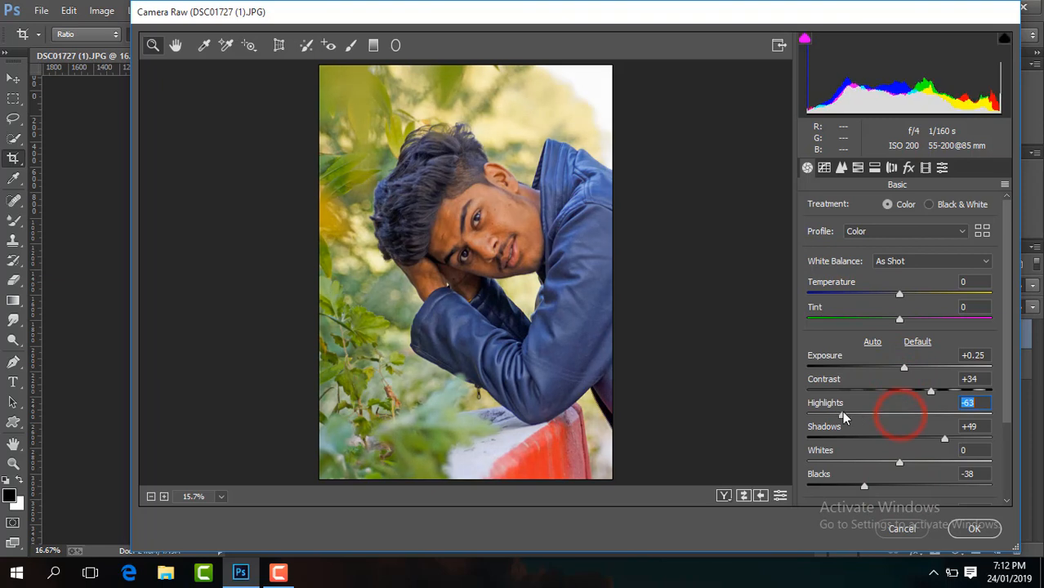
- Set the clarity to +22 and the vibrance to +28
left_click_drag(1008, 369, 1008, 441)
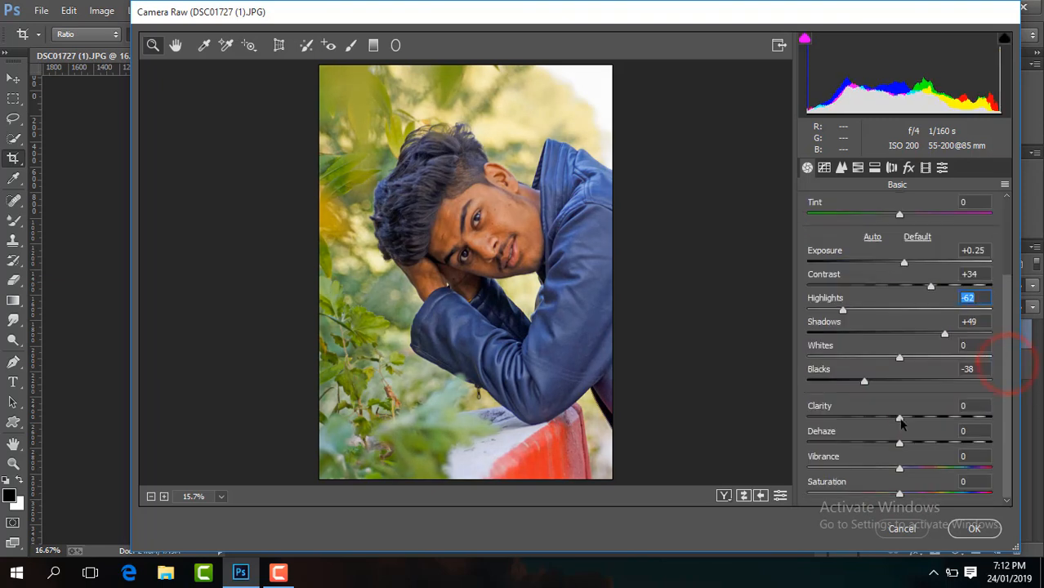
left_click_drag(900, 418, 916, 426)
left_click_drag(900, 471, 926, 471)
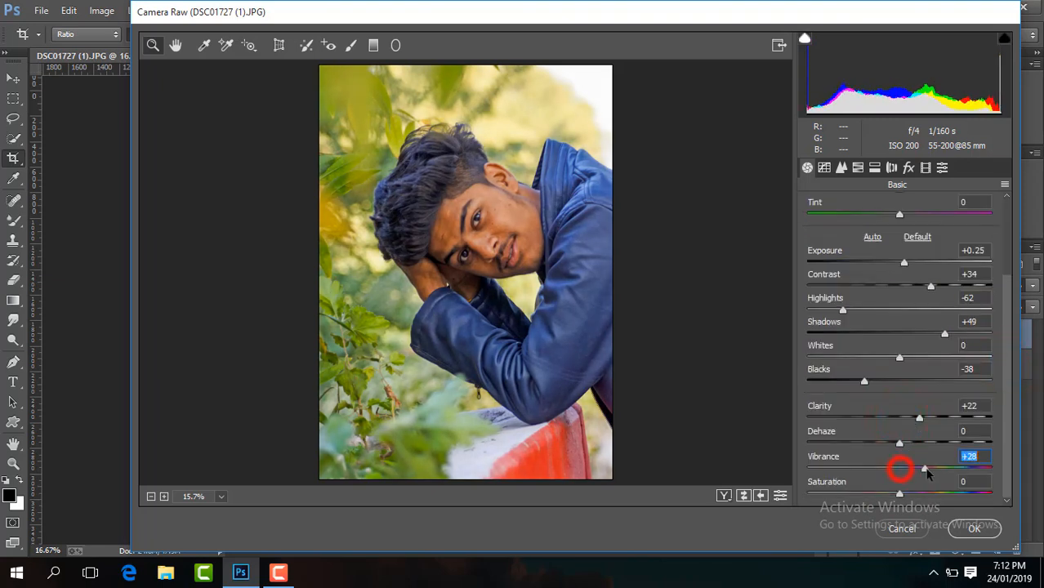
- Desaturate the foliage by setting the saturation of both yellows and greens to -100
left_click(856, 170)
left_click_drag(904, 303, 797, 306)
left_click_drag(903, 332, 772, 330)
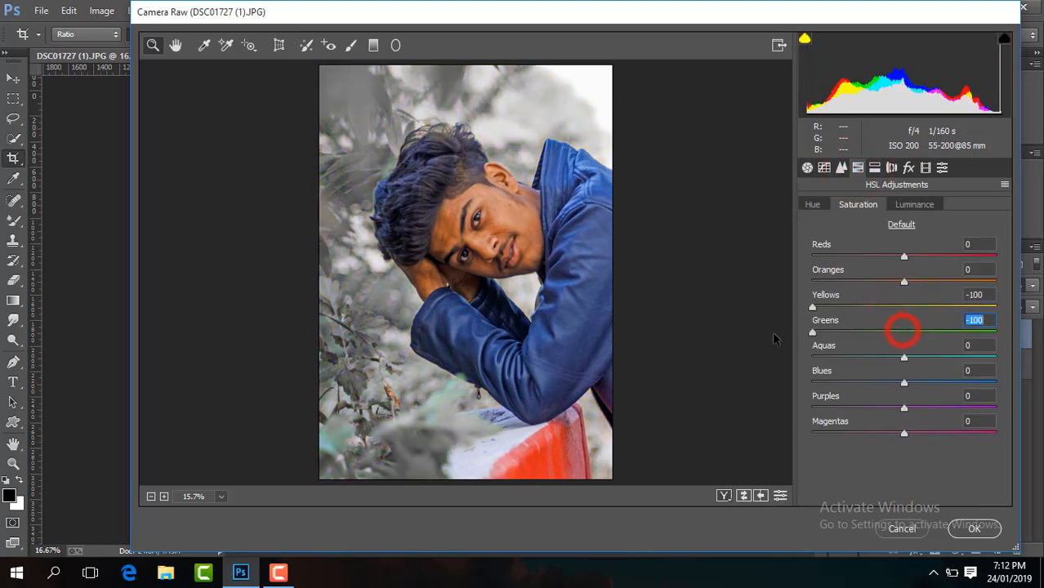
- Shift the hue of the blues toward teal and set the blues' saturation to +16
left_click(817, 205)
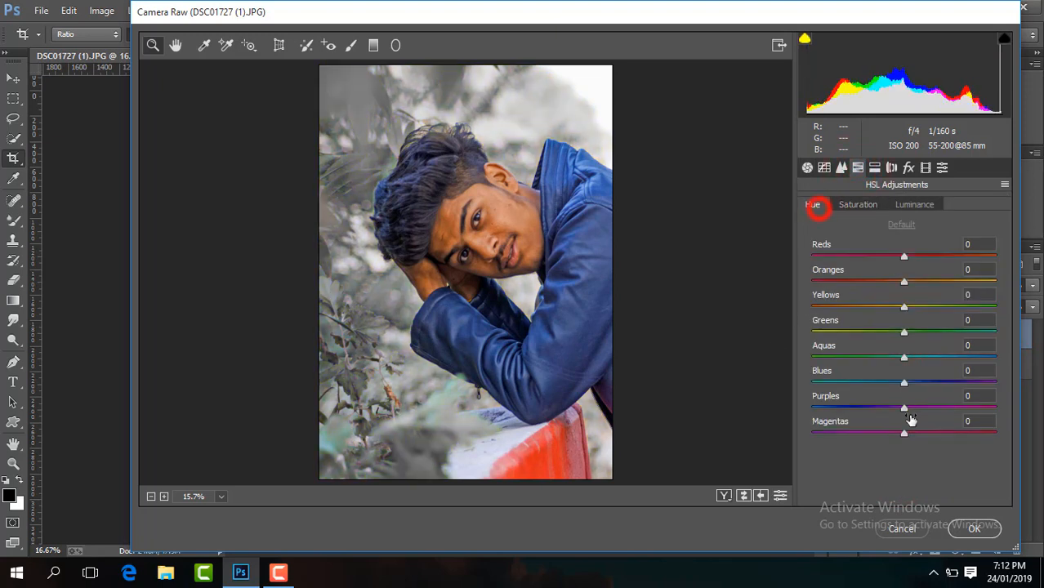
mouse_move(904, 383)
left_mouse_down()
mouse_move(869, 382)
mouse_move(919, 384)
left_mouse_up()
left_click(878, 203)
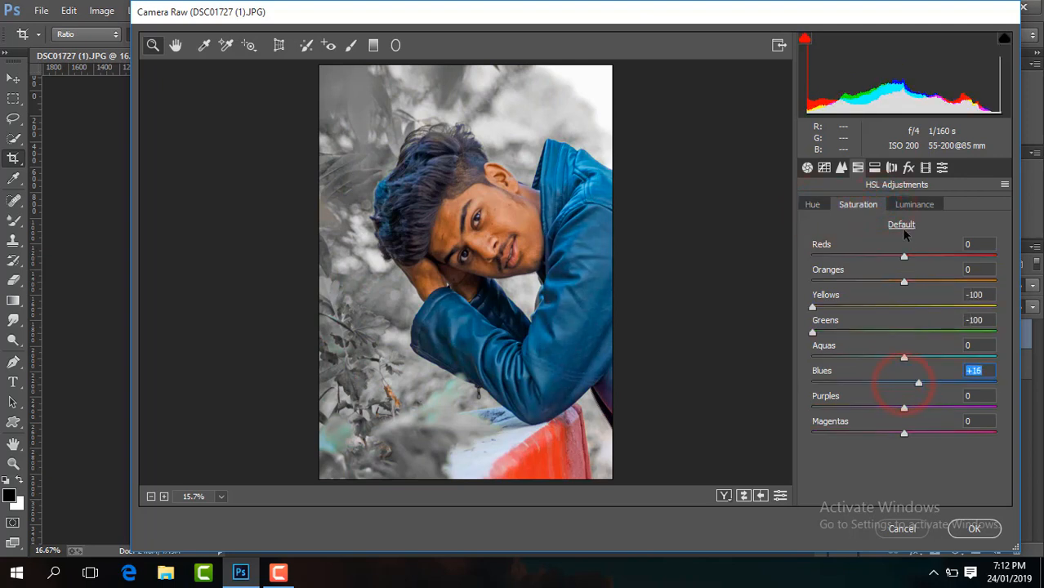
- Adjust the skin tones by setting the oranges' luminance to +30 and their saturation to -13
left_click(902, 280)
left_click(914, 204)
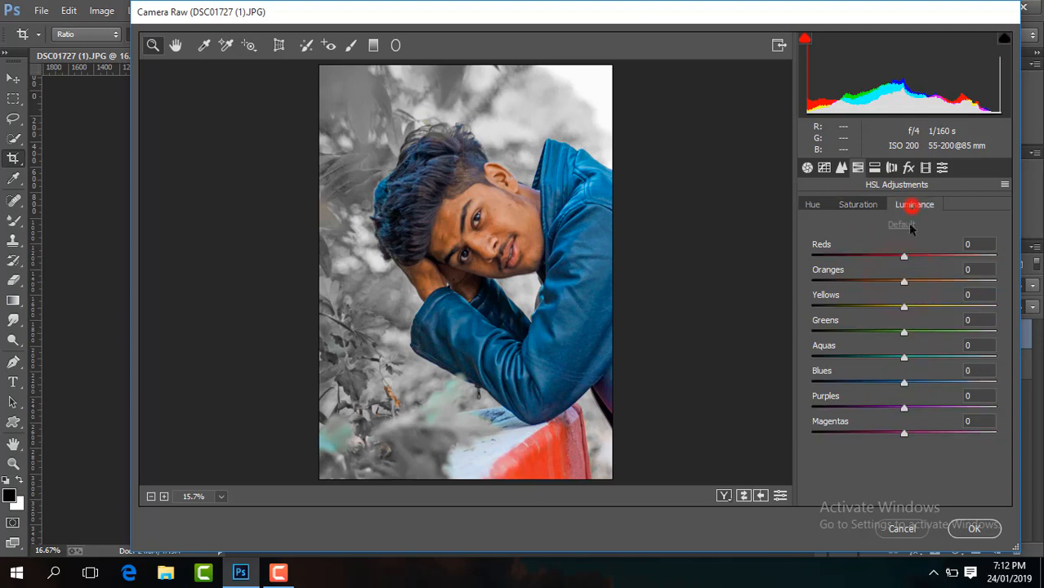
left_click_drag(904, 282, 931, 282)
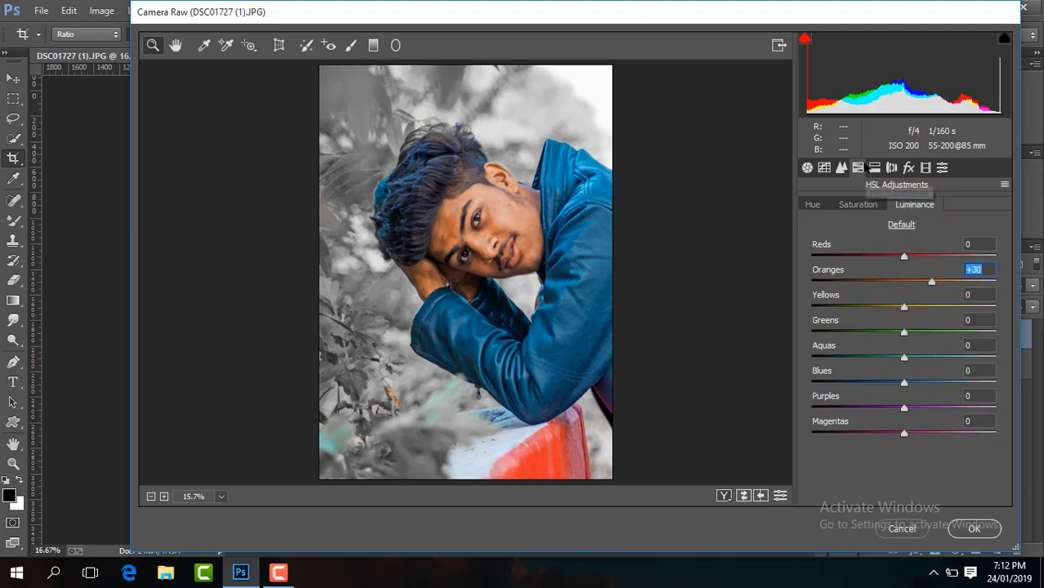
left_click(867, 206)
left_click(893, 282)
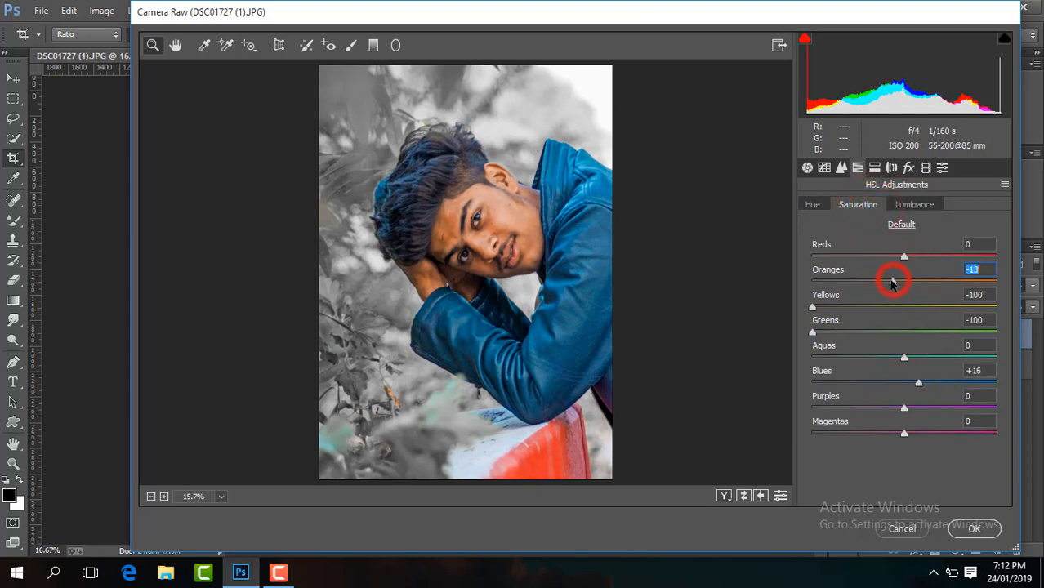
- Set the sharpening amount to 56, raise the luminance noise reduction, and apply the Camera Raw adjustments
left_click(909, 168)
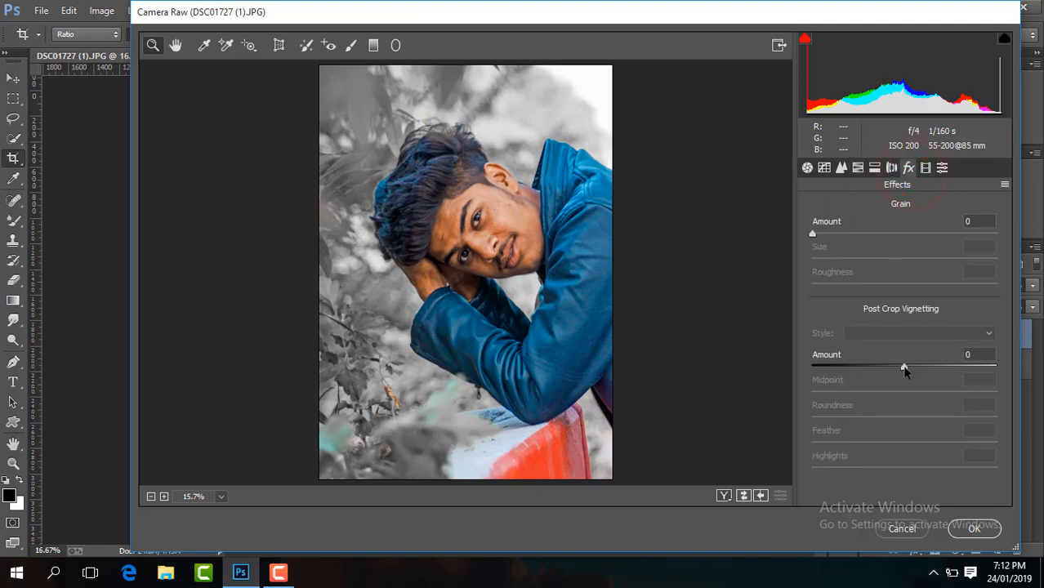
mouse_move(904, 367)
left_mouse_down()
mouse_move(887, 368)
mouse_move(906, 369)
left_mouse_up()
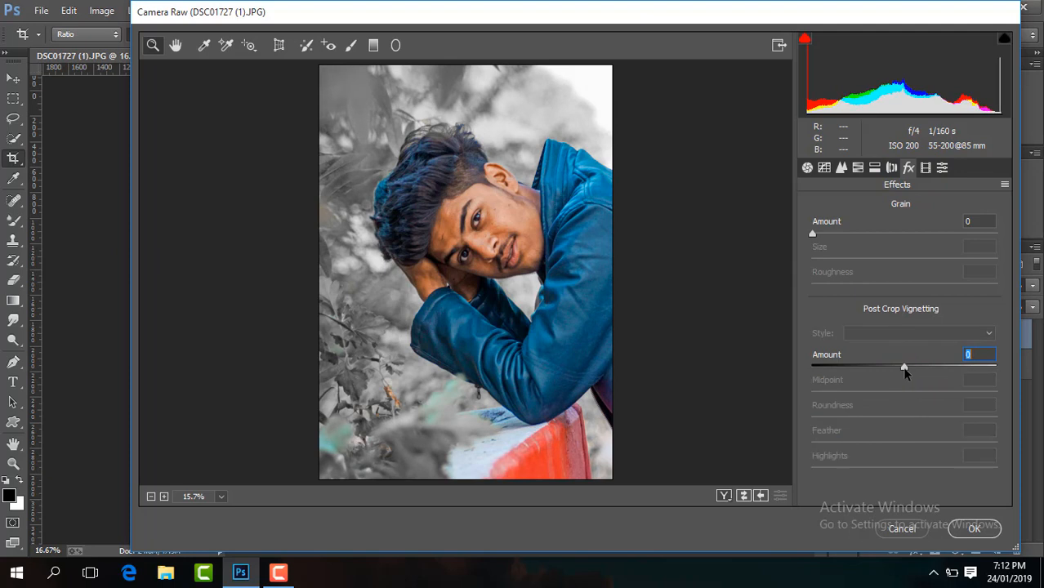
left_click(837, 172)
left_click_drag(811, 227, 873, 238)
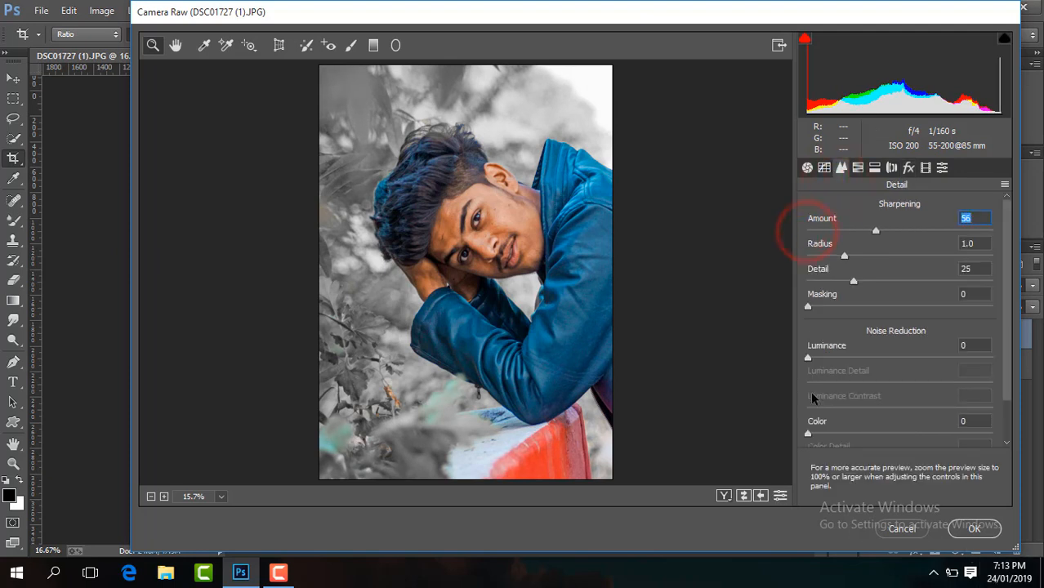
left_click_drag(809, 360, 875, 359)
left_click(975, 529)
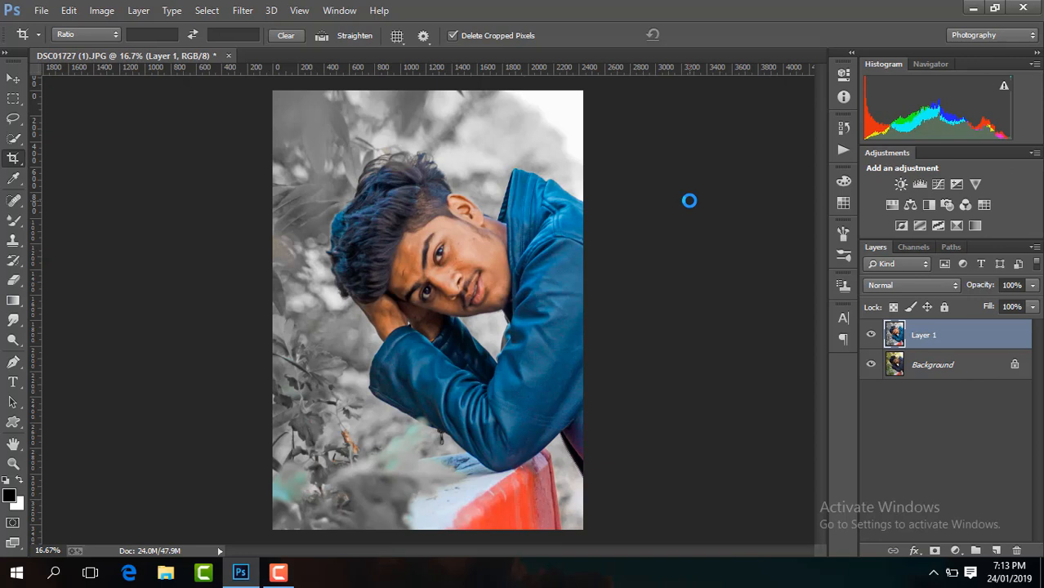
- Compare the photo with and without the edited layer, then merge the visible layers and duplicate the merged result
left_click(871, 336)
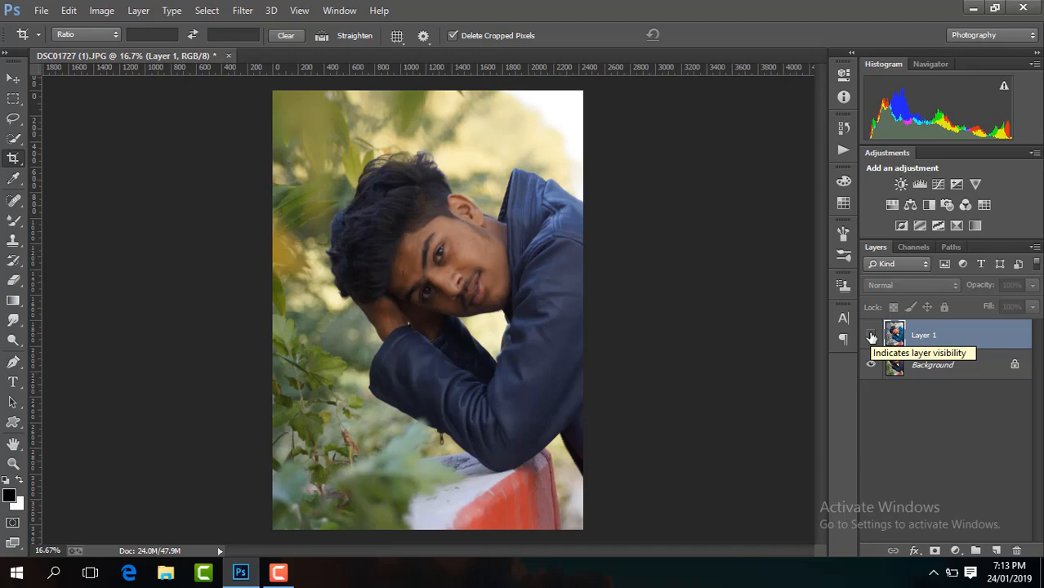
left_click(871, 336)
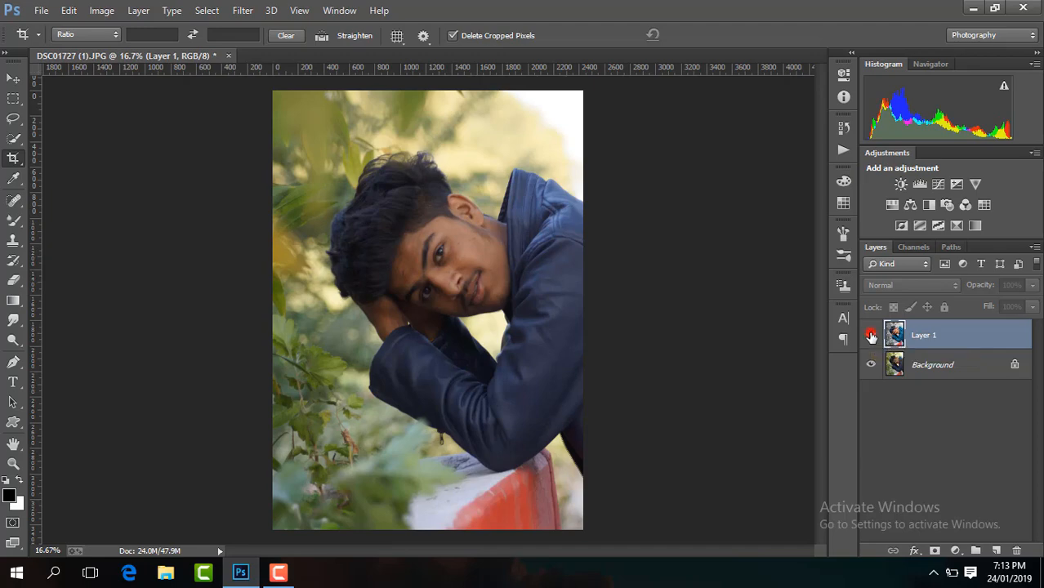
right_click(944, 342)
left_click(711, 456)
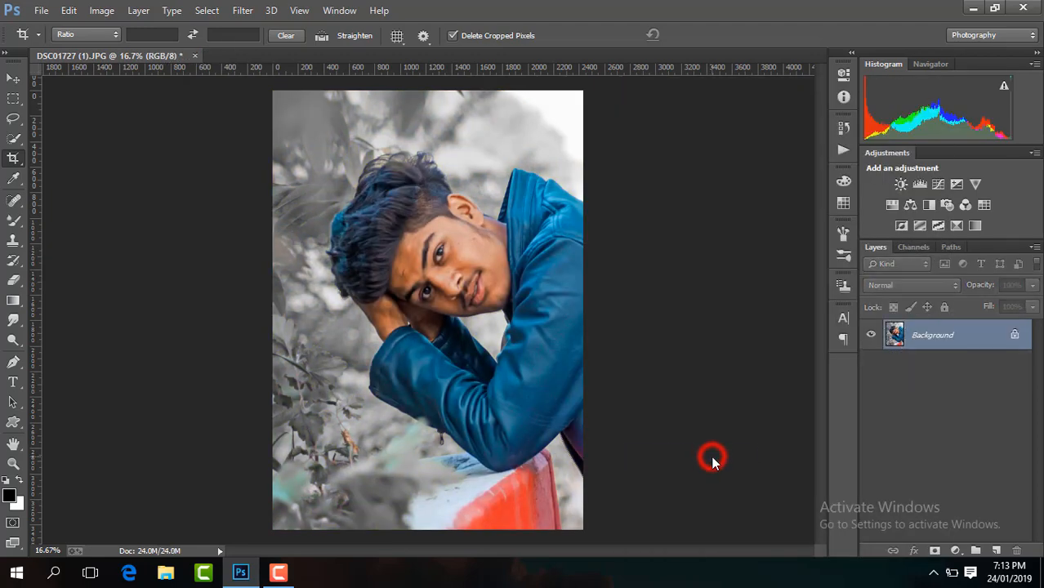
key("ctrl+z")
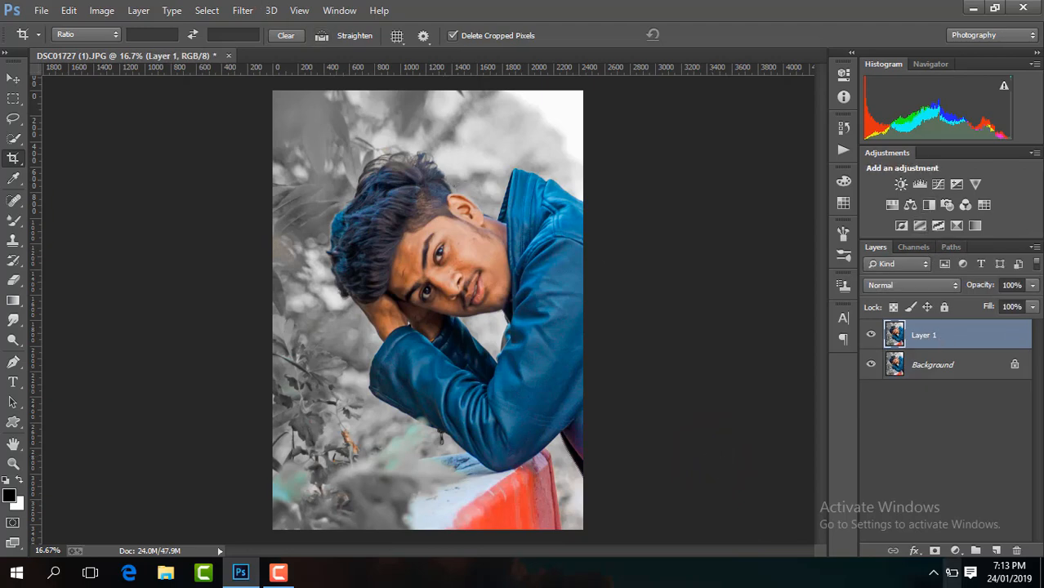
- Add a Selective Color adjustment layer that lowers black in the reds and slightly raises black in the blacks
left_click(956, 551)
left_click(946, 535)
left_click_drag(739, 260, 725, 260)
left_click(738, 133)
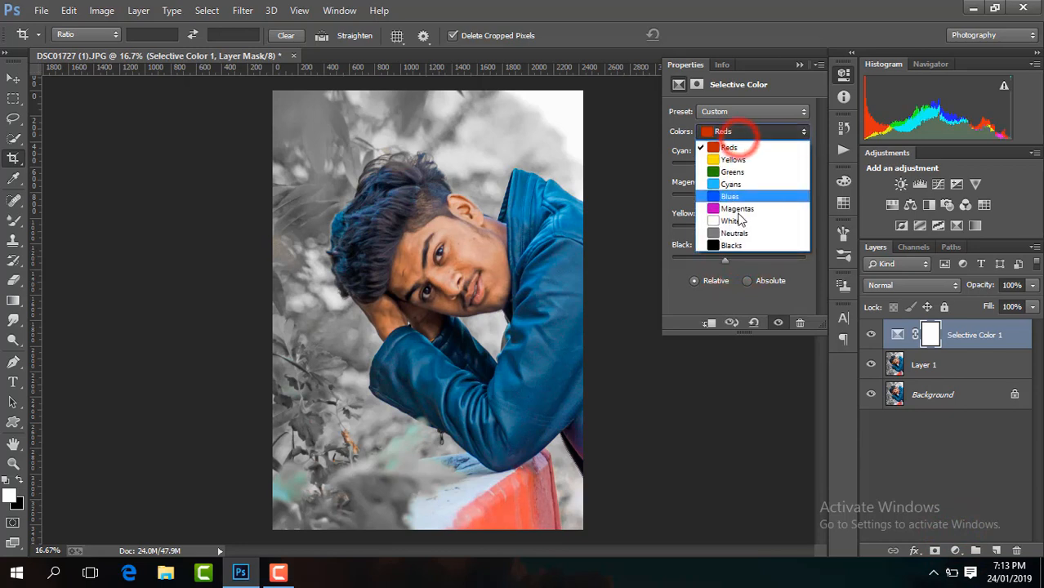
left_click(748, 242)
left_click_drag(741, 261, 742, 260)
- Add a Brightness/Contrast adjustment layer with increased contrast and merge all visible layers
left_click(955, 551)
left_click(953, 278)
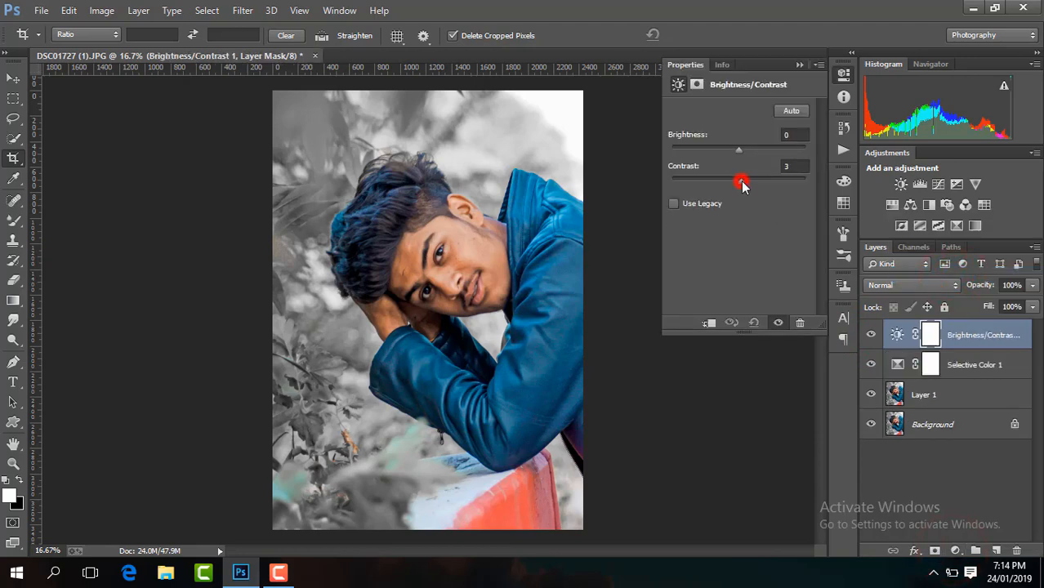
left_click_drag(742, 184, 755, 184)
left_click(803, 66)
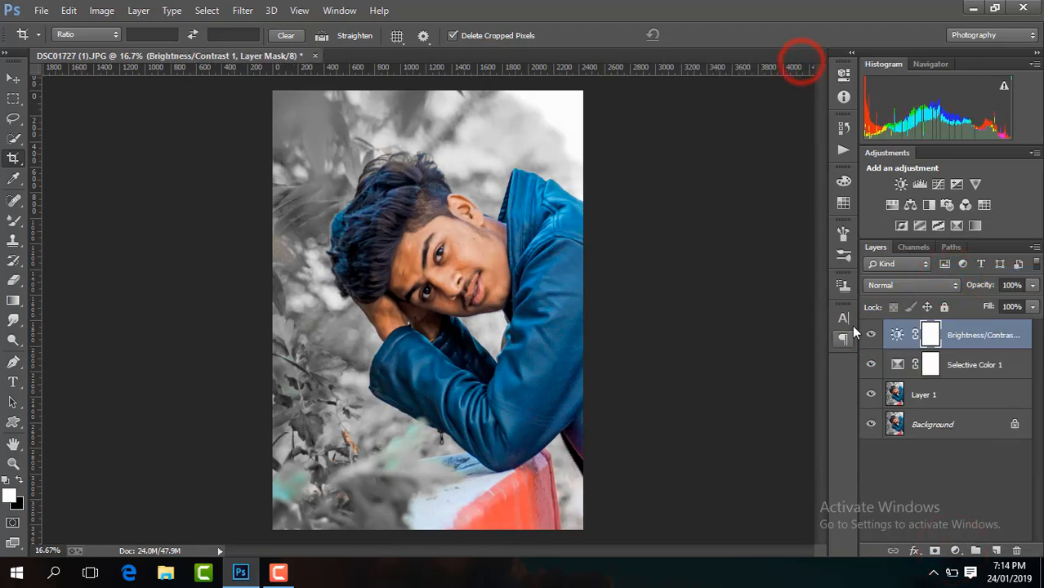
right_click(871, 335)
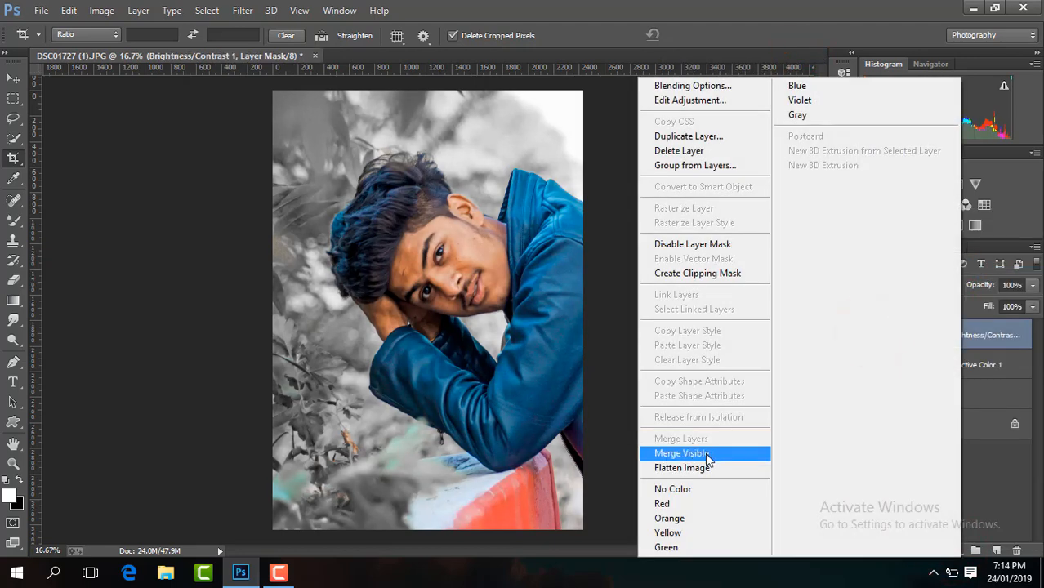
left_click(707, 454)
- Reopen the Camera Raw filter on the merged photo and set contrast +18, shadows +22 and blacks -24
left_click(243, 11)
left_click(298, 98)
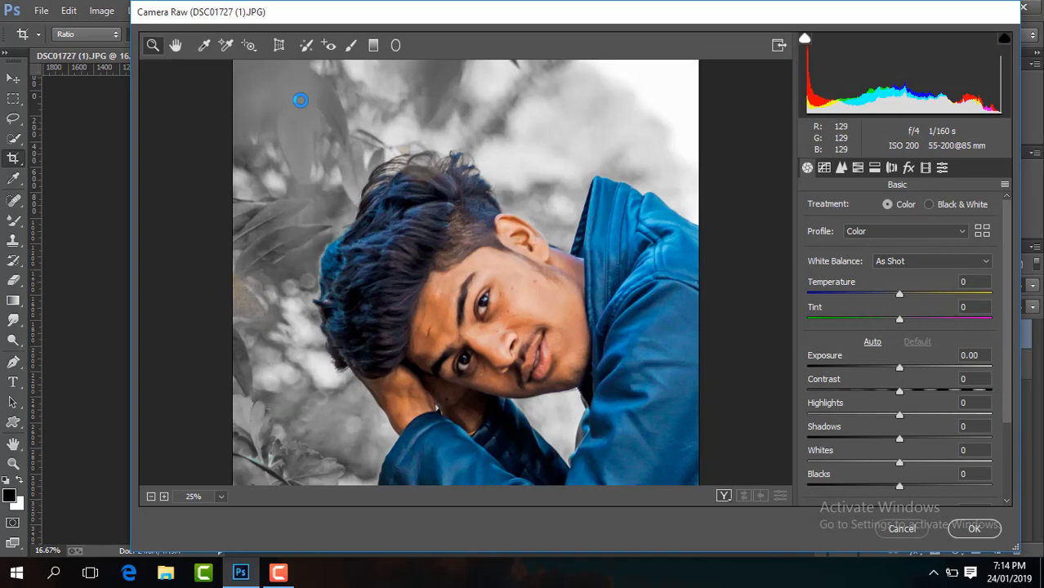
left_click(223, 497)
left_click(225, 478)
left_click(225, 478)
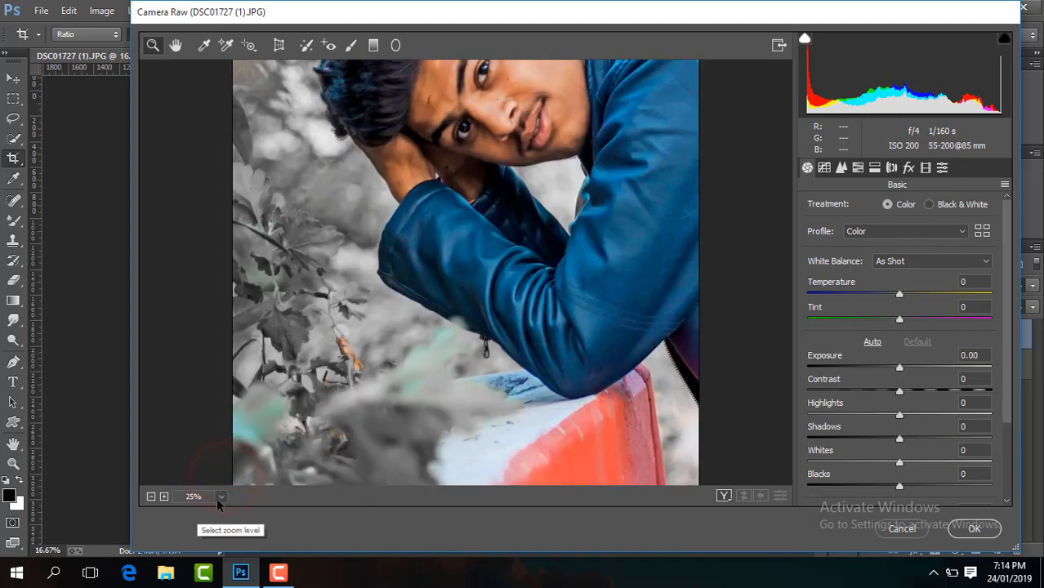
left_click(221, 496)
left_click(221, 475)
left_click_drag(900, 391, 916, 391)
left_click_drag(899, 441, 919, 442)
left_click_drag(899, 487, 877, 487)
- Set the white balance temperature to +3 and the clarity to +21, and open the sharpening and noise reduction settings
left_click(892, 293)
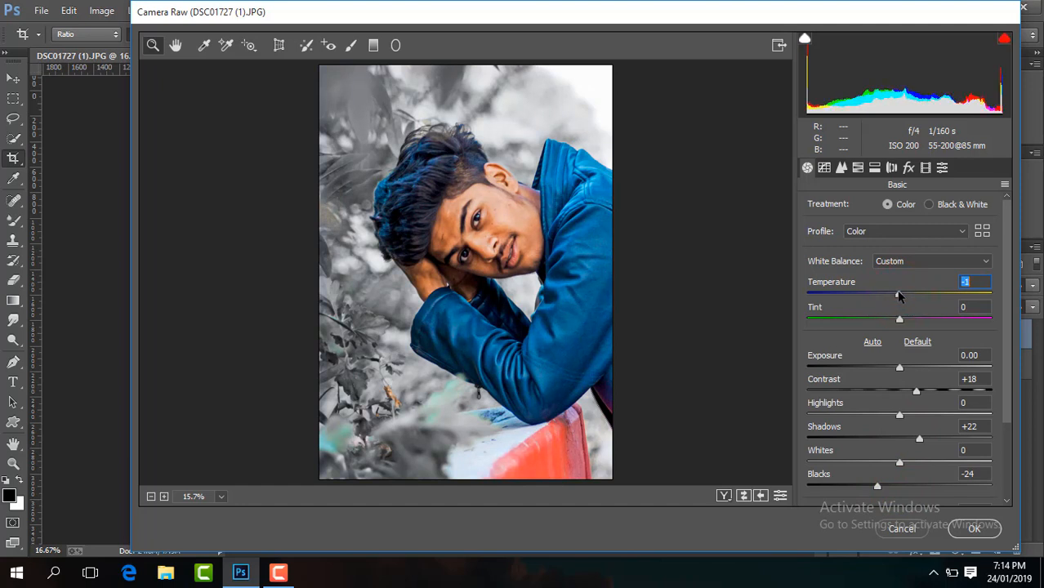
left_click_drag(896, 292, 903, 296)
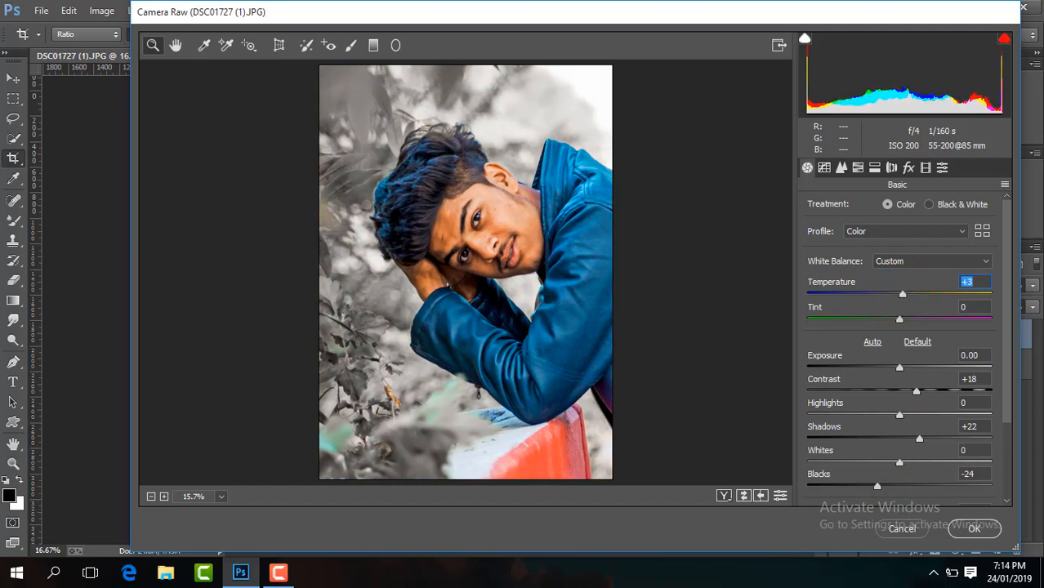
left_click_drag(1013, 333, 1012, 388)
left_click_drag(901, 420, 920, 423)
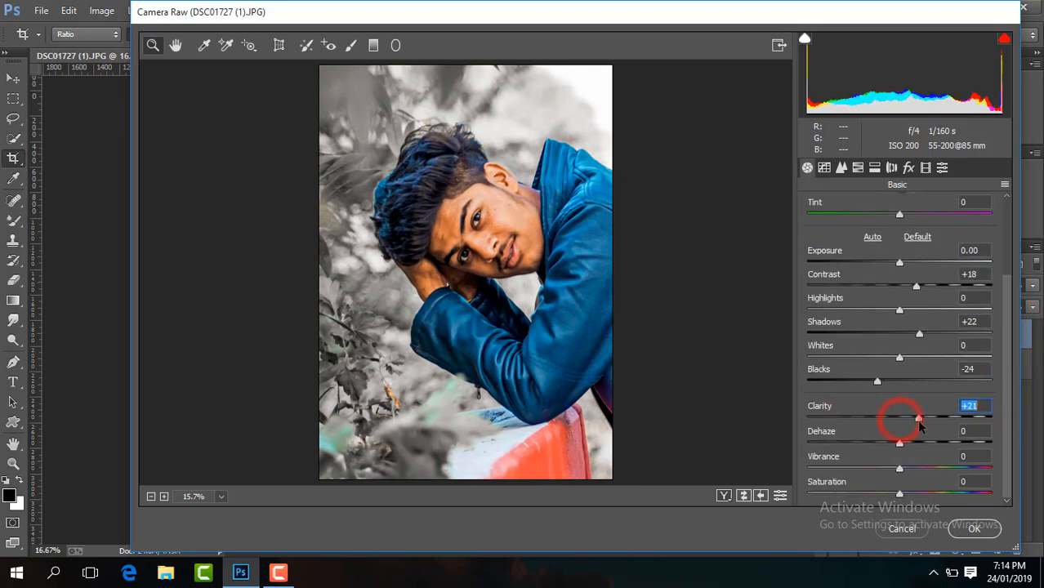
left_click(899, 469)
left_click(842, 168)
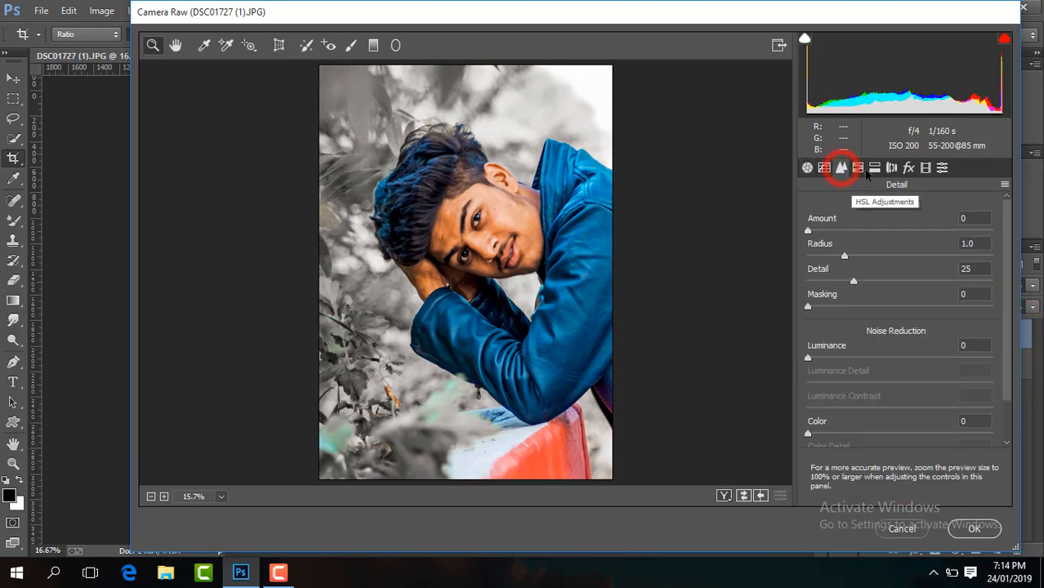
- In the HSL adjustments, set saturation of oranges to -15, yellows to -27 and greens to -100, and the hue of blues to -13
left_click(858, 168)
left_click_drag(904, 282, 813, 347)
left_click(914, 205)
left_click(876, 205)
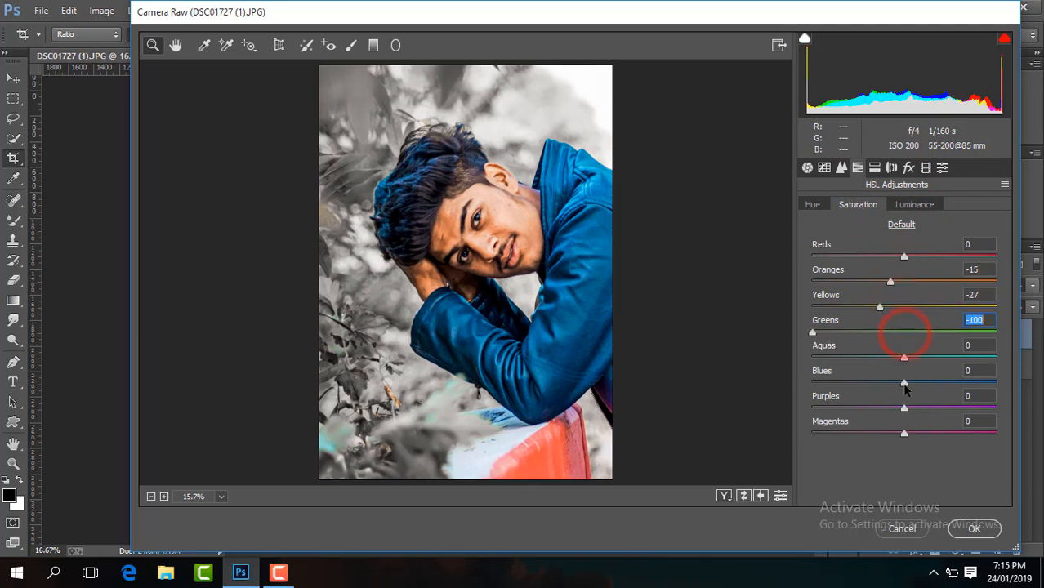
left_click(814, 207)
left_click(901, 383)
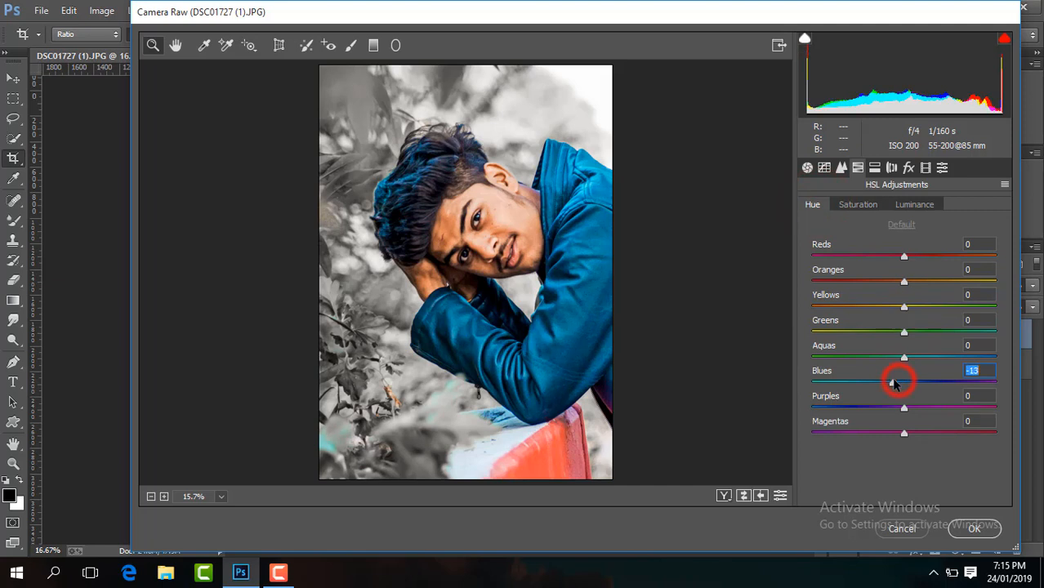
- Set the sharpening amount to 54 and the luminance noise reduction to 44
left_click(841, 168)
left_click_drag(809, 229, 873, 230)
left_click_drag(809, 358, 823, 357)
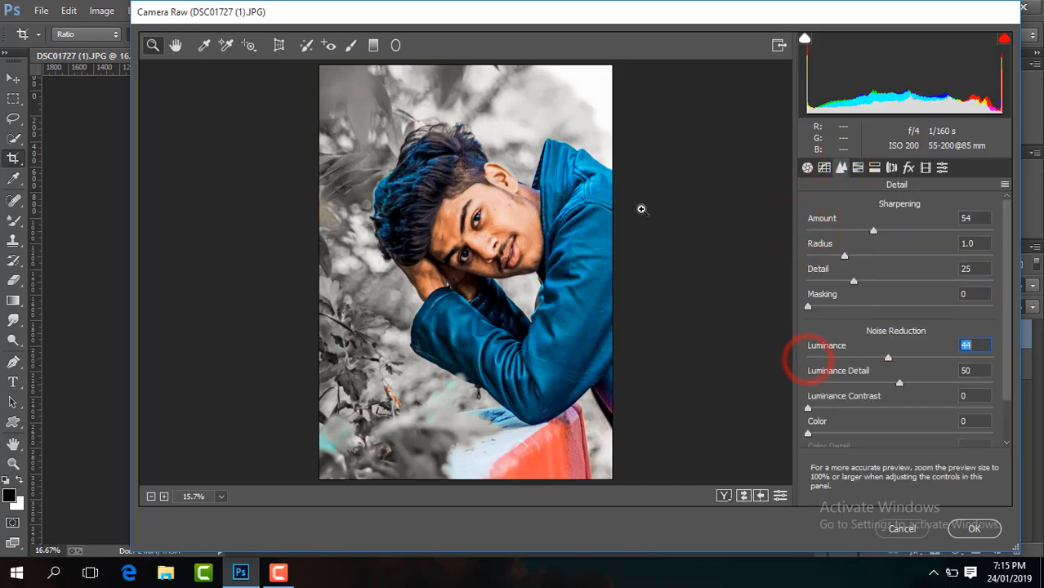
- Darken the surroundings with an elliptical radial filter around the face and arms at exposure -2.80, and apply the Camera Raw changes
left_click(395, 46)
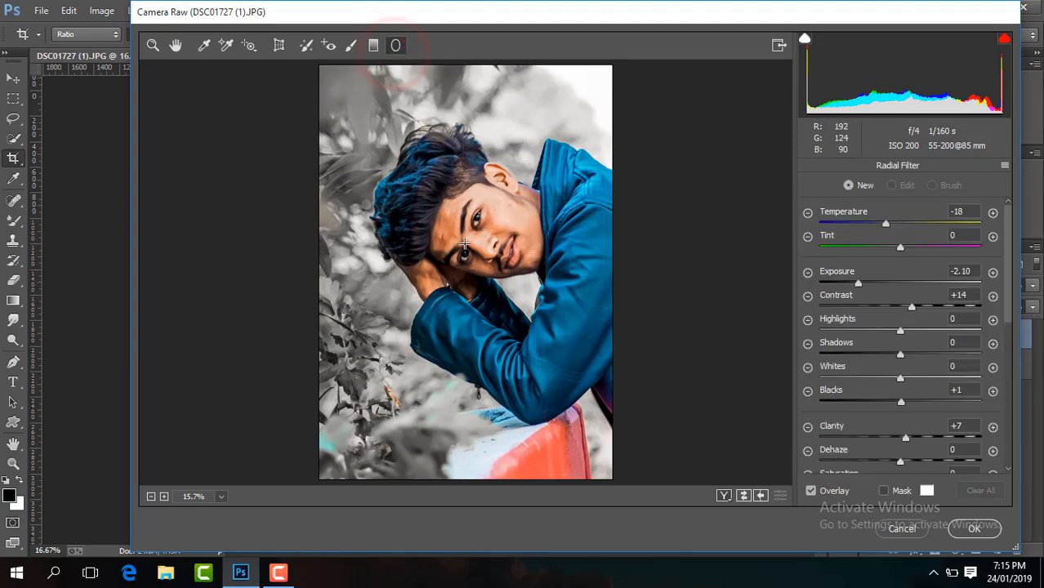
mouse_move(466, 245)
left_mouse_down()
mouse_move(490, 311)
mouse_move(488, 301)
mouse_move(529, 339)
mouse_move(465, 384)
mouse_move(511, 362)
mouse_move(542, 367)
mouse_move(538, 354)
left_mouse_up()
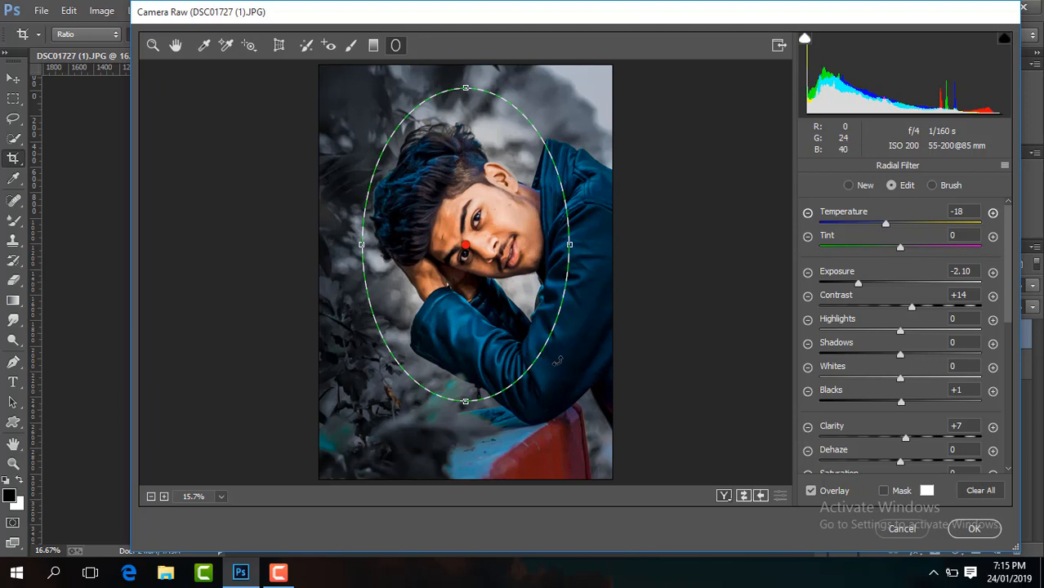
left_click_drag(569, 244, 585, 249)
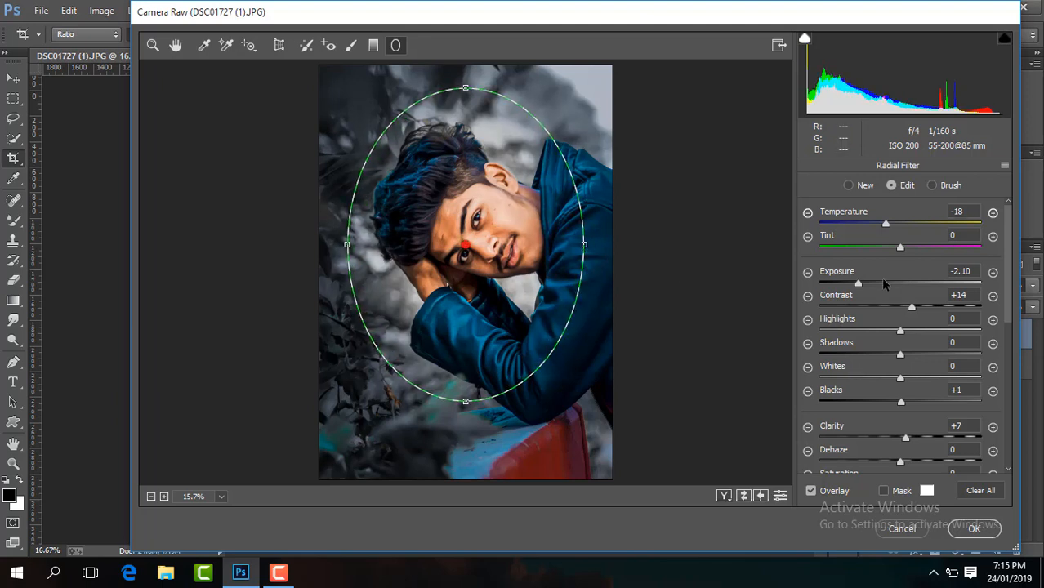
left_click_drag(859, 286, 846, 284)
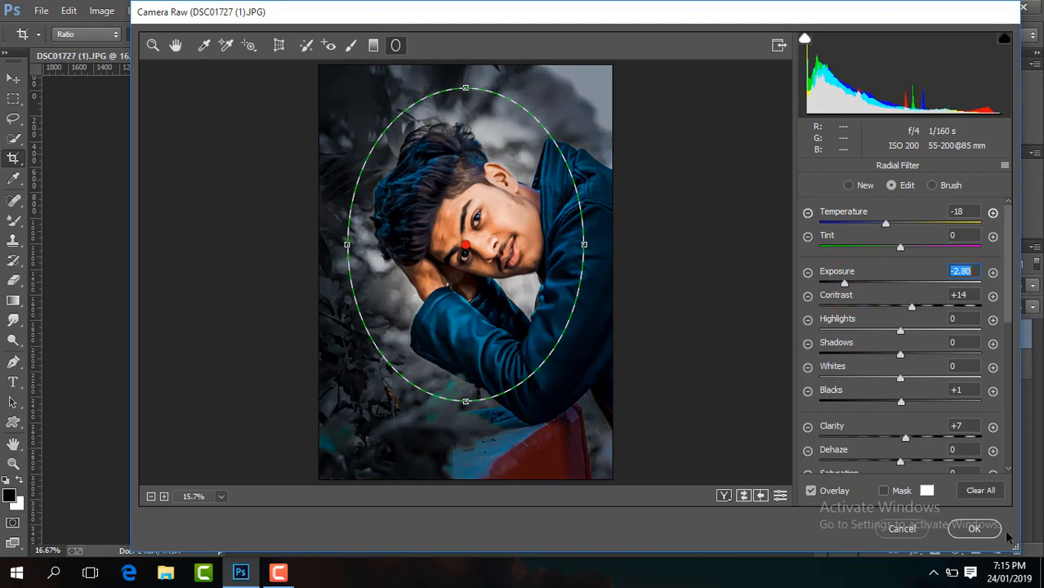
left_click(974, 529)
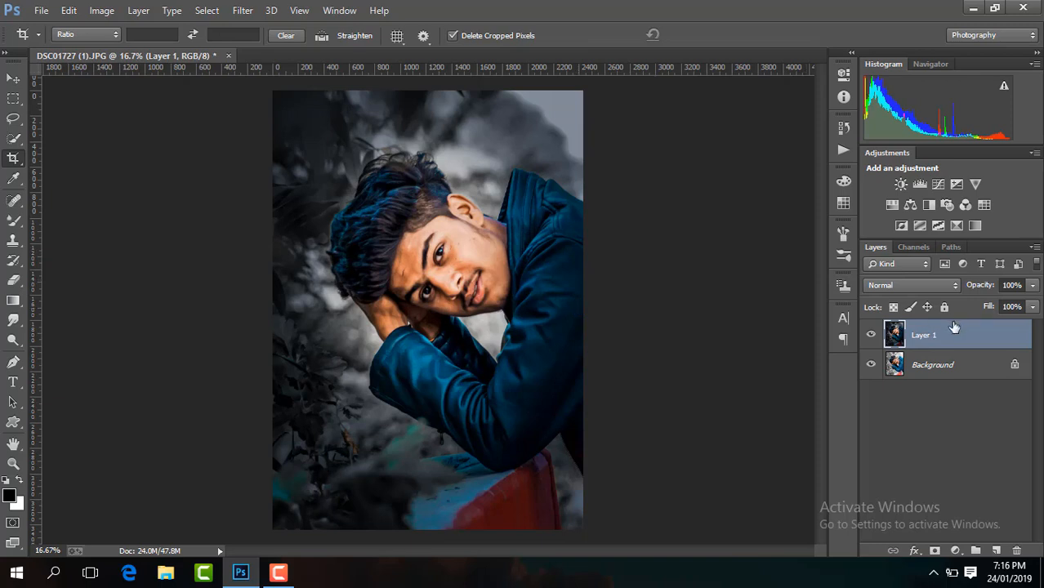
- Compare the photo with and without the Camera Raw layer, and merge that layer into the background
left_click(871, 335)
left_click(871, 335)
left_click(871, 335)
left_click(871, 335)
right_click(934, 342)
left_click(679, 454)
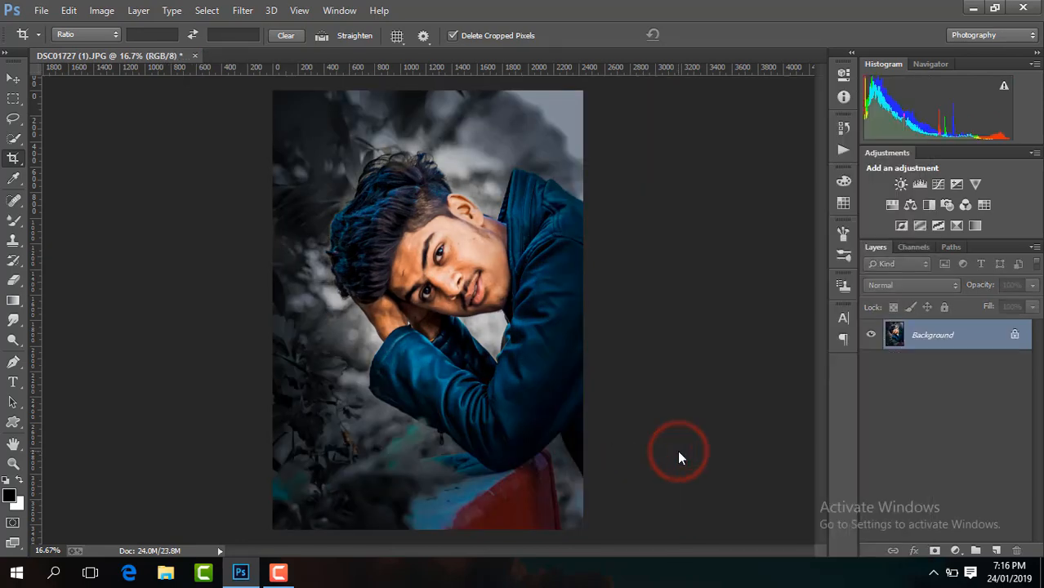
- Duplicate the background layer, choose the Mixer Brush, and set the copy's opacity to 80%
key("ctrl+j")
key("ctrl+plus")
key("ctrl+plus")
key("ctrl+plus")
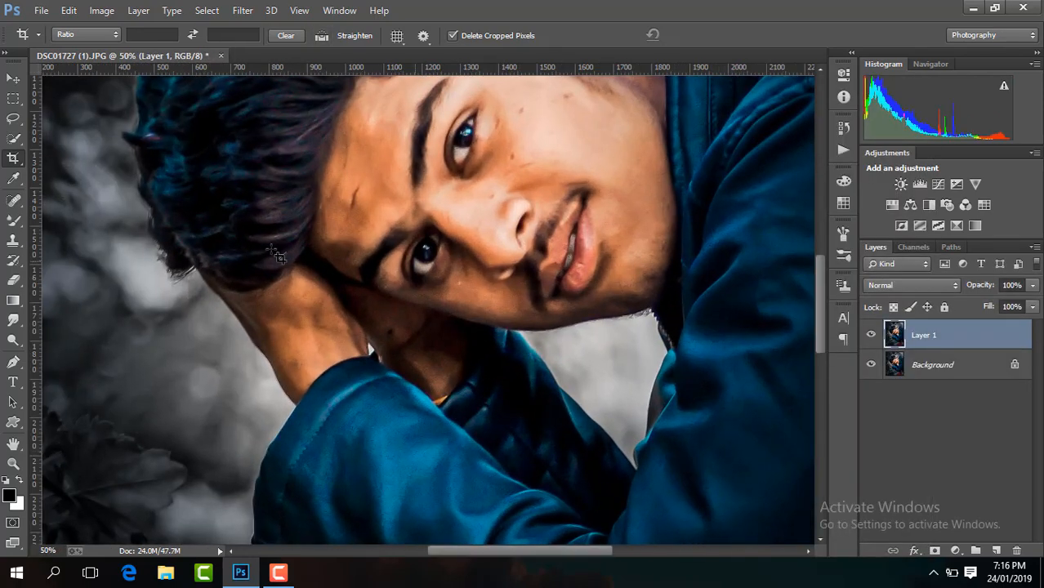
left_click(13, 220)
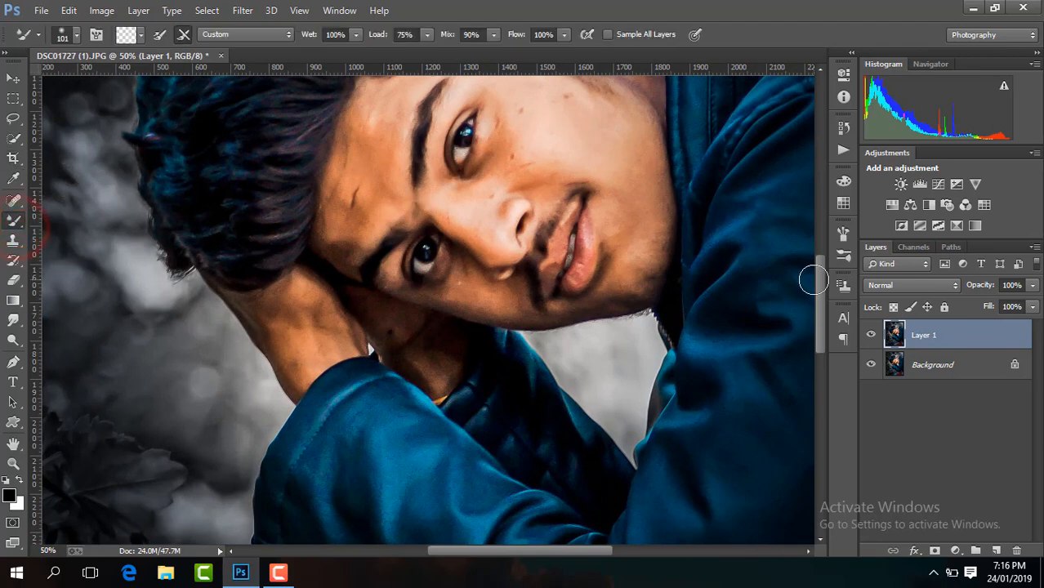
key("ctrl+plus")
key("ctrl+plus")
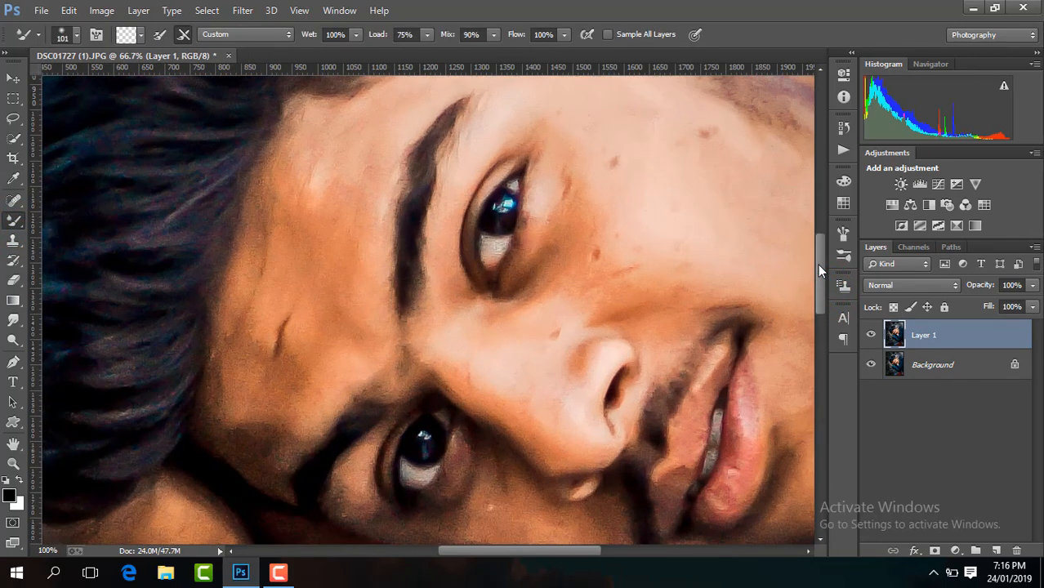
left_click(1034, 285)
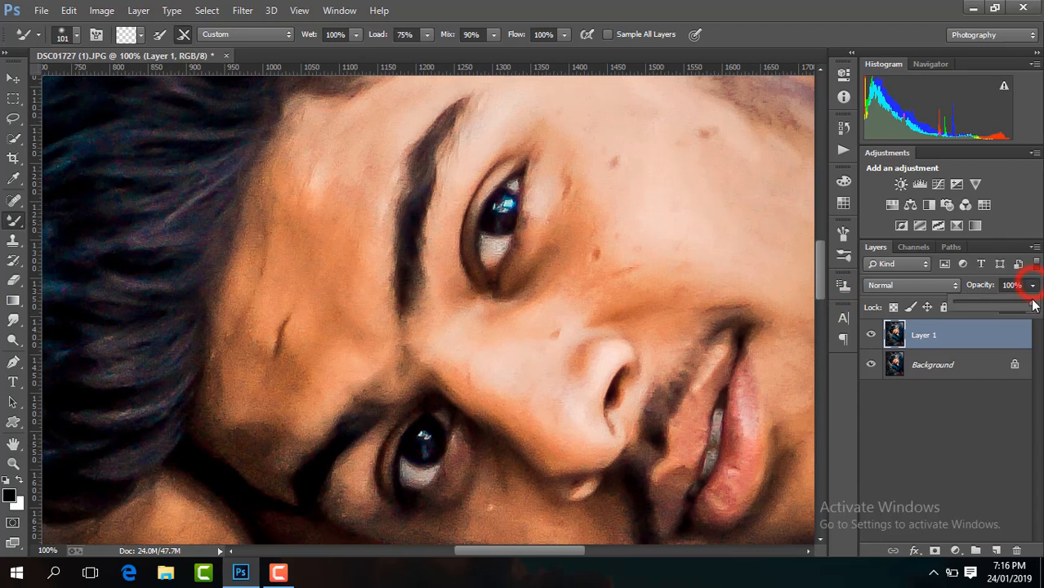
left_click_drag(1032, 303, 1018, 303)
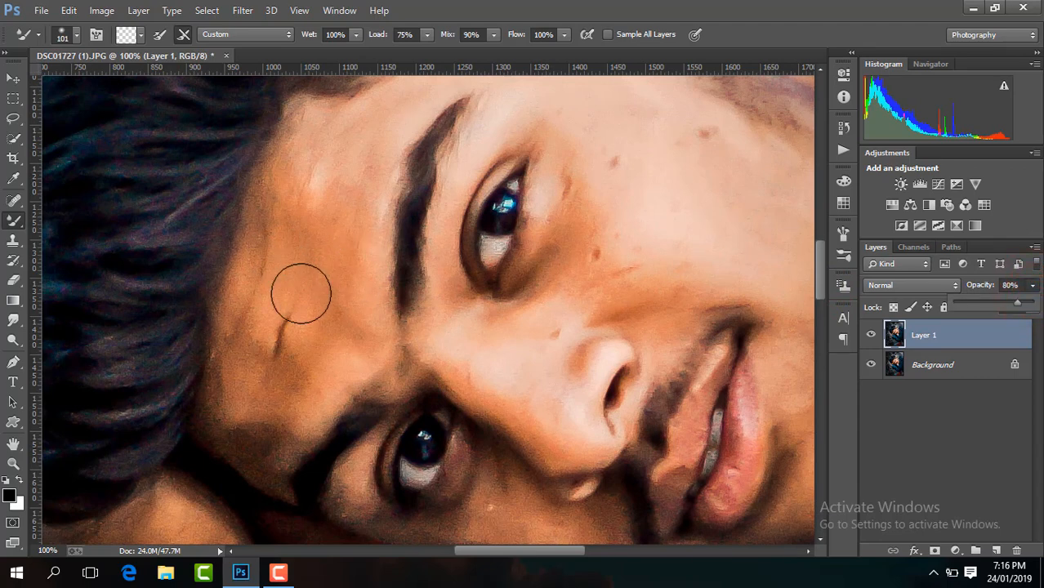
- Smooth the forehead skin with Mixer Brush strokes at 114 px size and 0% hardness
left_click(76, 35)
left_click_drag(135, 80, 246, 219)
left_click_drag(141, 84, 131, 81)
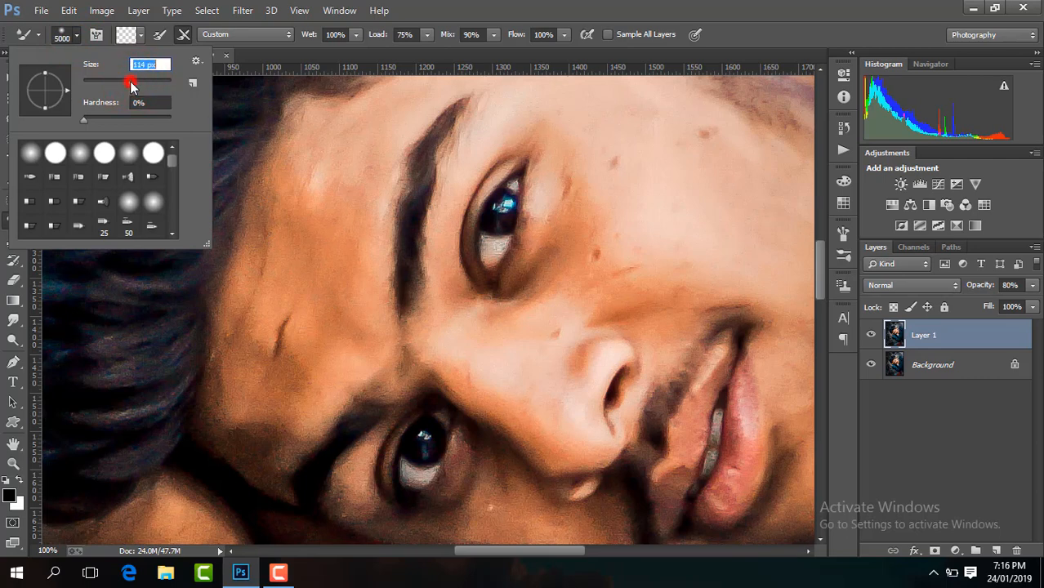
left_click(301, 316)
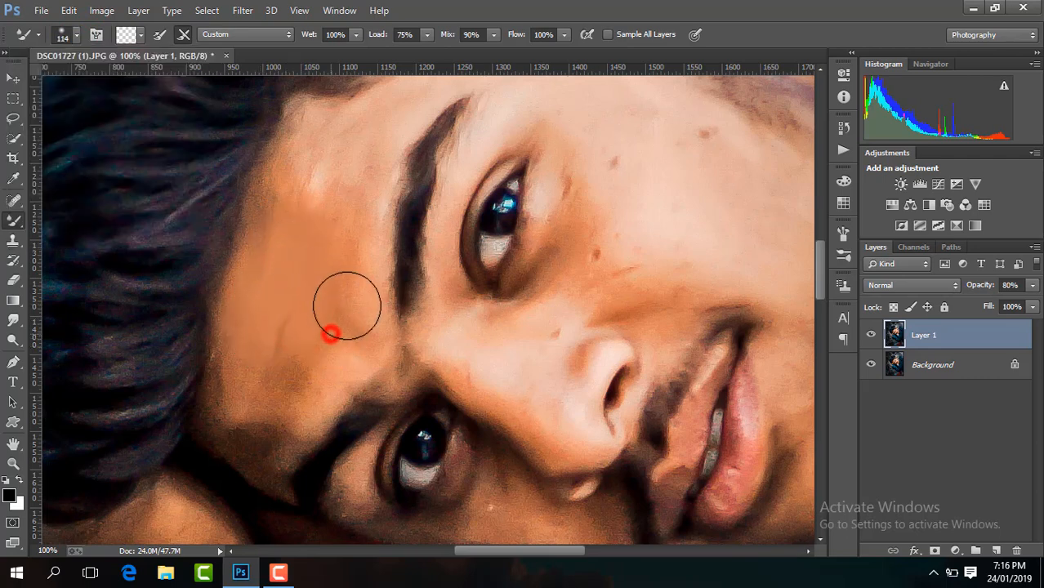
left_click_drag(347, 306, 373, 206)
left_click_drag(367, 205, 391, 122)
left_click_drag(295, 256, 322, 192)
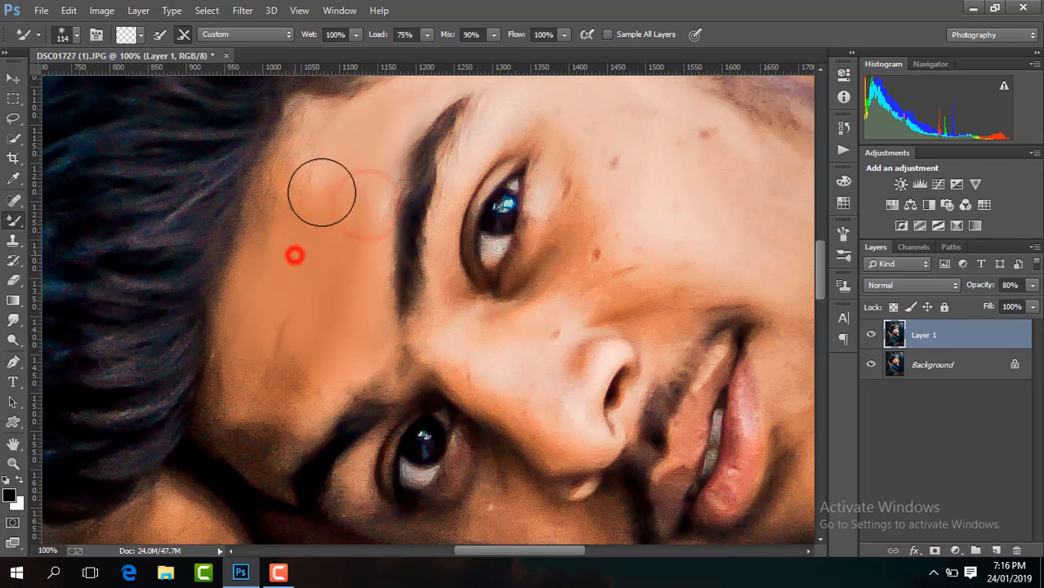
mouse_move(275, 329)
left_mouse_down()
mouse_move(249, 405)
mouse_move(239, 401)
left_mouse_up()
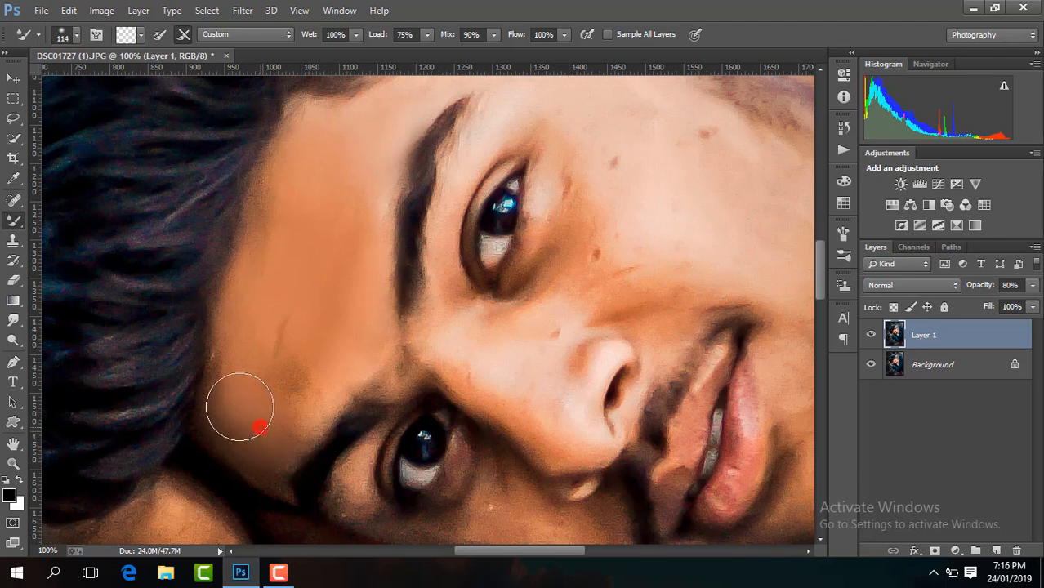
left_click(296, 376)
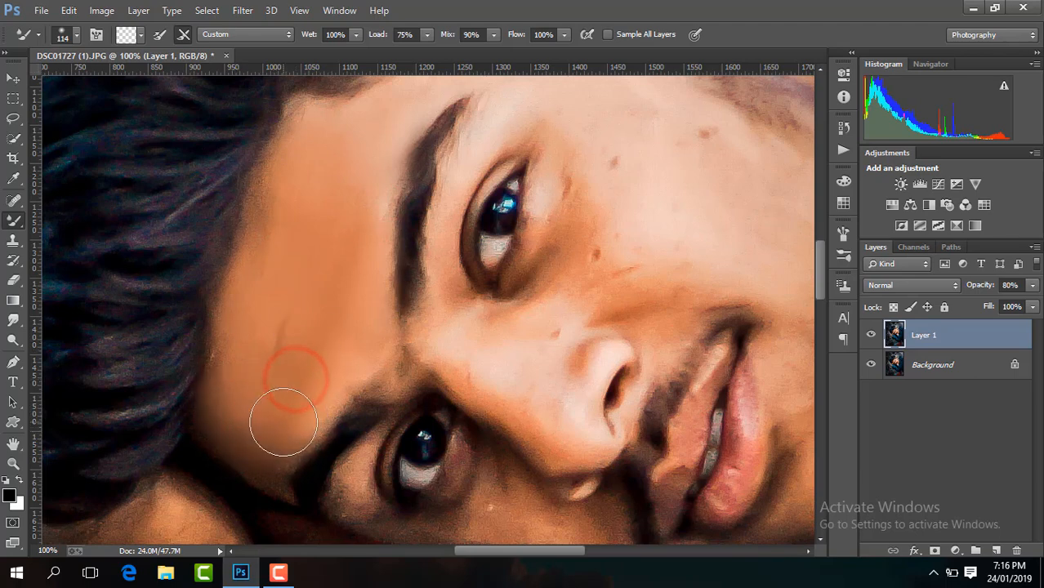
left_click(269, 439)
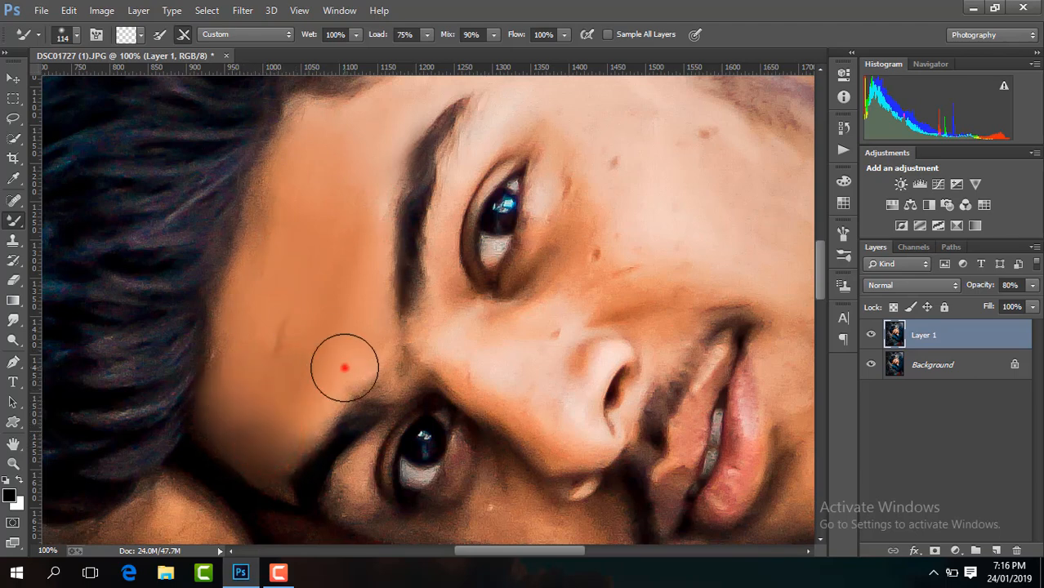
left_click(344, 368)
left_click(287, 352)
left_click(352, 194)
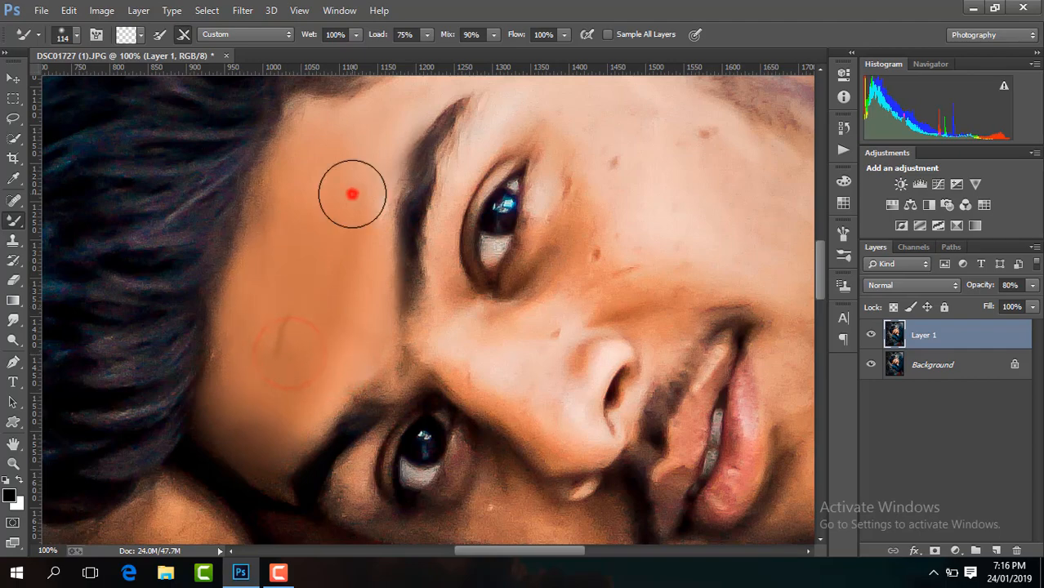
left_click_drag(352, 193, 410, 82)
left_click_drag(333, 165, 328, 139)
left_click_drag(342, 261, 387, 170)
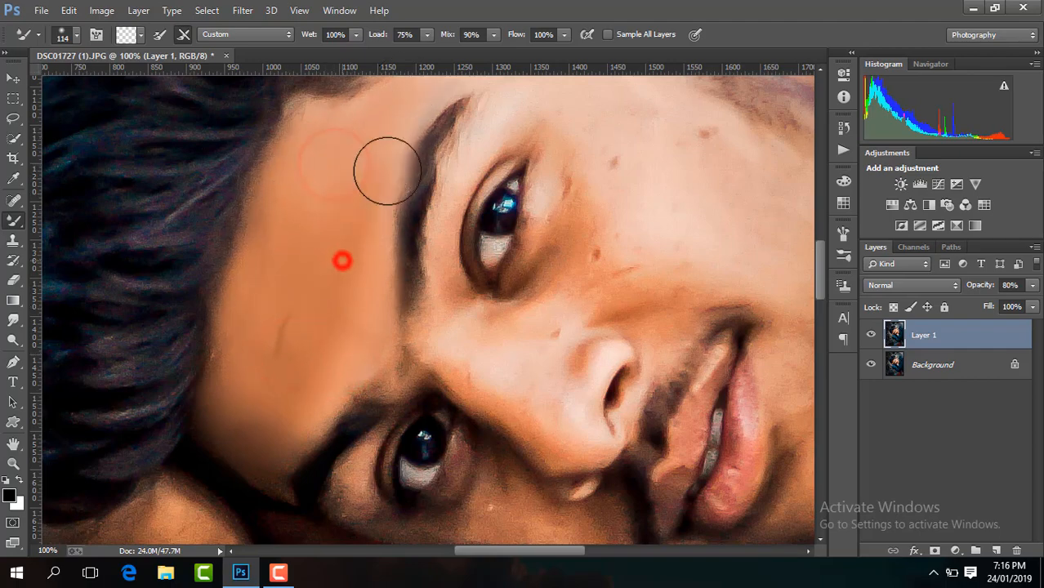
mouse_move(342, 300)
left_mouse_down()
mouse_move(321, 335)
mouse_move(293, 336)
left_mouse_up()
- Blend the skin along the nose and on the cheek beneath the upper eye with the Mixer Brush
key("ctrl+minus")
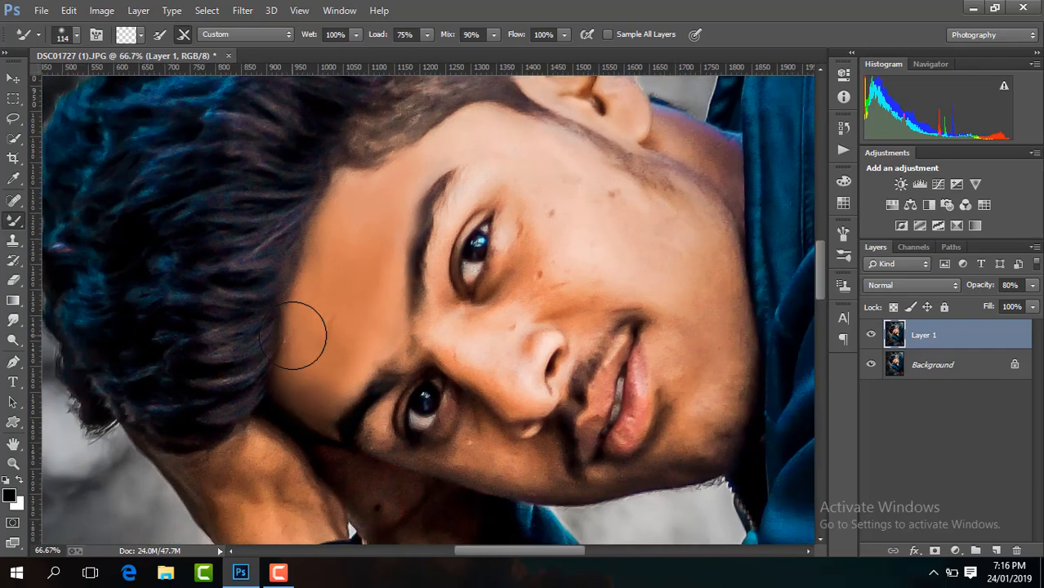
key("ctrl+minus")
key("ctrl+minus")
key("ctrl+plus")
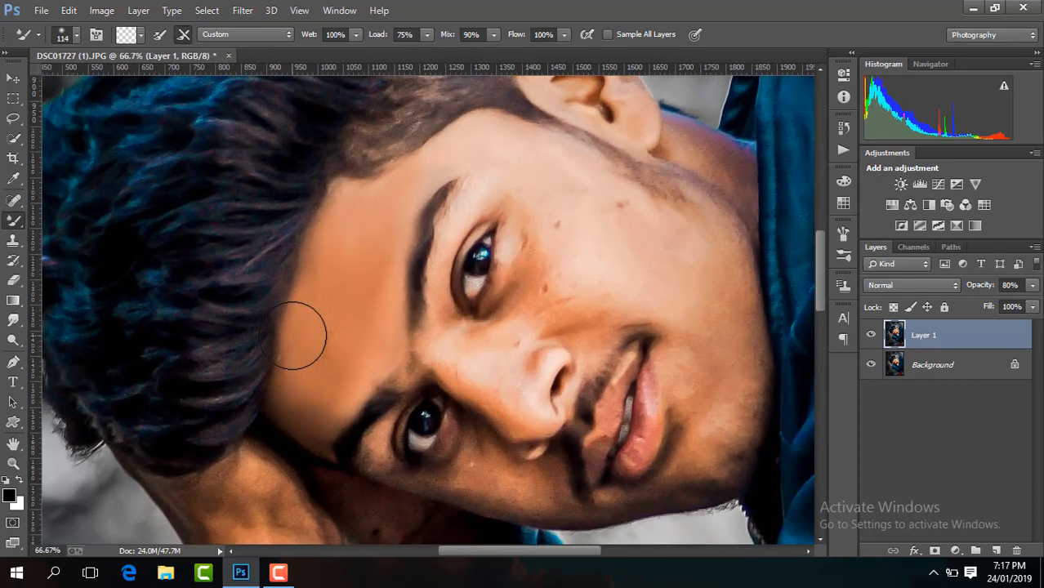
key("ctrl+plus")
mouse_move(569, 459)
left_mouse_down()
mouse_move(564, 436)
mouse_move(562, 446)
mouse_move(543, 439)
mouse_move(560, 441)
left_mouse_up()
mouse_move(554, 380)
left_mouse_down()
mouse_move(525, 362)
mouse_move(459, 352)
mouse_move(496, 416)
mouse_move(569, 450)
mouse_move(552, 451)
left_mouse_up()
mouse_move(608, 340)
left_mouse_down()
mouse_move(571, 322)
mouse_move(571, 303)
mouse_move(556, 313)
mouse_move(567, 289)
left_mouse_up()
mouse_move(604, 245)
left_mouse_down()
mouse_move(597, 214)
mouse_move(587, 217)
left_mouse_up()
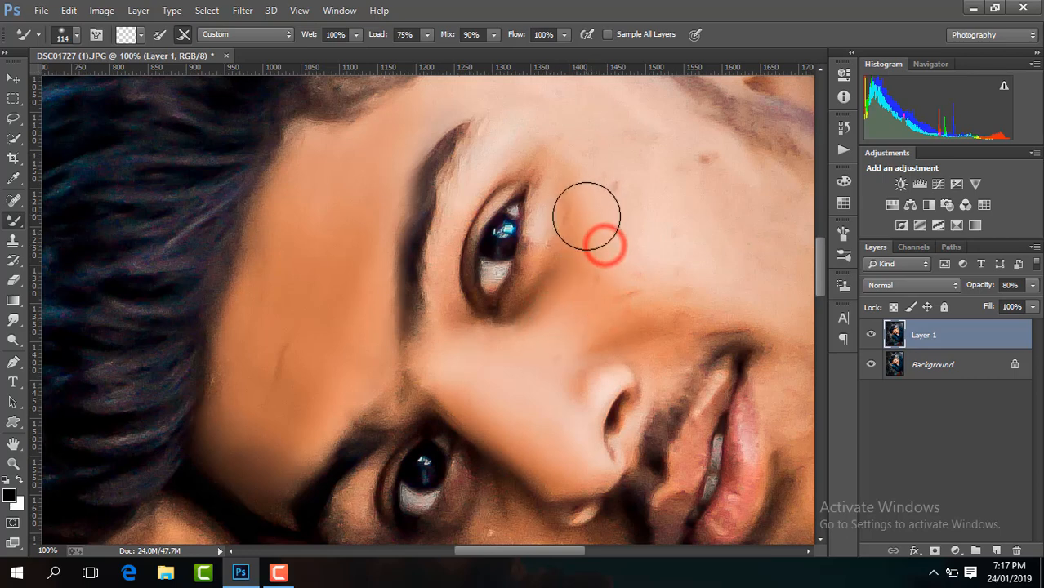
left_click_drag(639, 265, 652, 280)
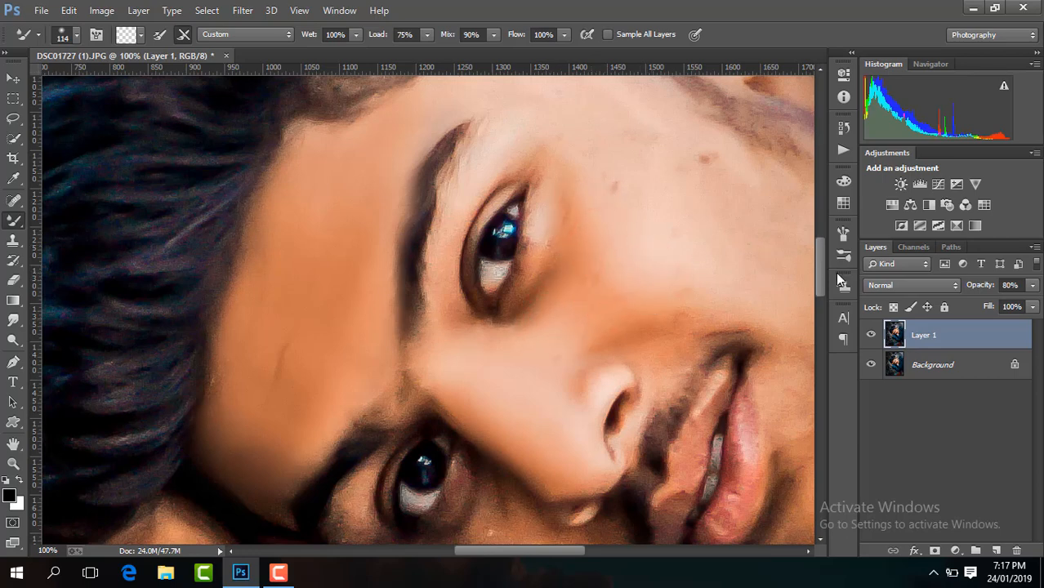
- Smooth the shadowed cheek beneath the lower eye and the skin of the raised wrist with the Mixer Brush
left_click_drag(820, 262, 819, 286)
mouse_move(515, 360)
left_mouse_down()
mouse_move(498, 326)
mouse_move(527, 376)
mouse_move(607, 389)
mouse_move(564, 366)
left_mouse_up()
left_click_drag(496, 352, 436, 362)
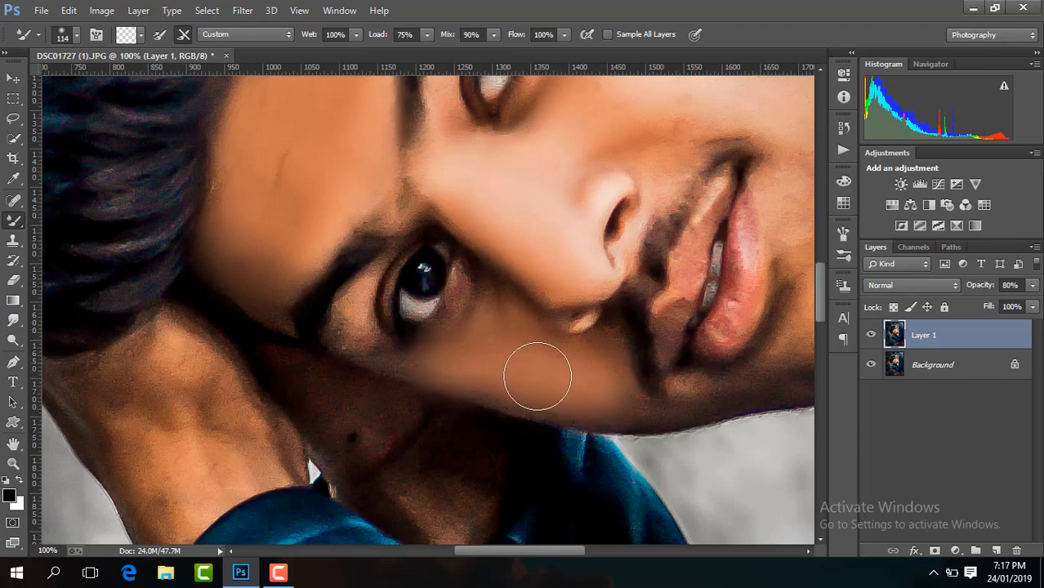
left_click_drag(547, 377, 492, 315)
mouse_move(135, 424)
left_mouse_down()
mouse_move(81, 392)
mouse_move(134, 384)
mouse_move(156, 357)
left_mouse_up()
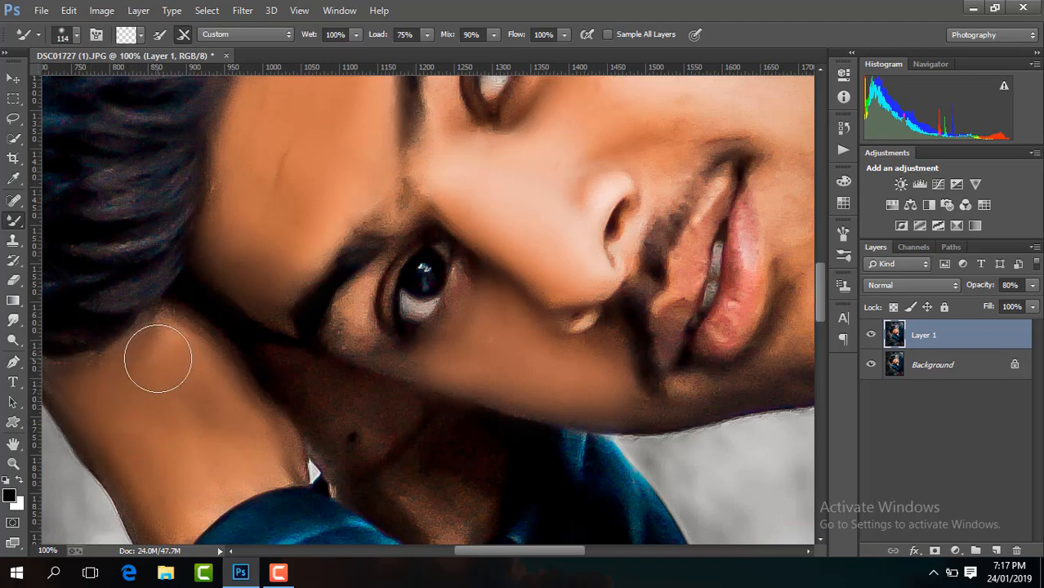
- Smooth the skin of the temple and the forehead's hairline around the upper eyebrow with the Mixer Brush
key("ctrl+minus")
key("ctrl+minus")
key("ctrl+minus")
key("ctrl+minus")
key("ctrl+minus")
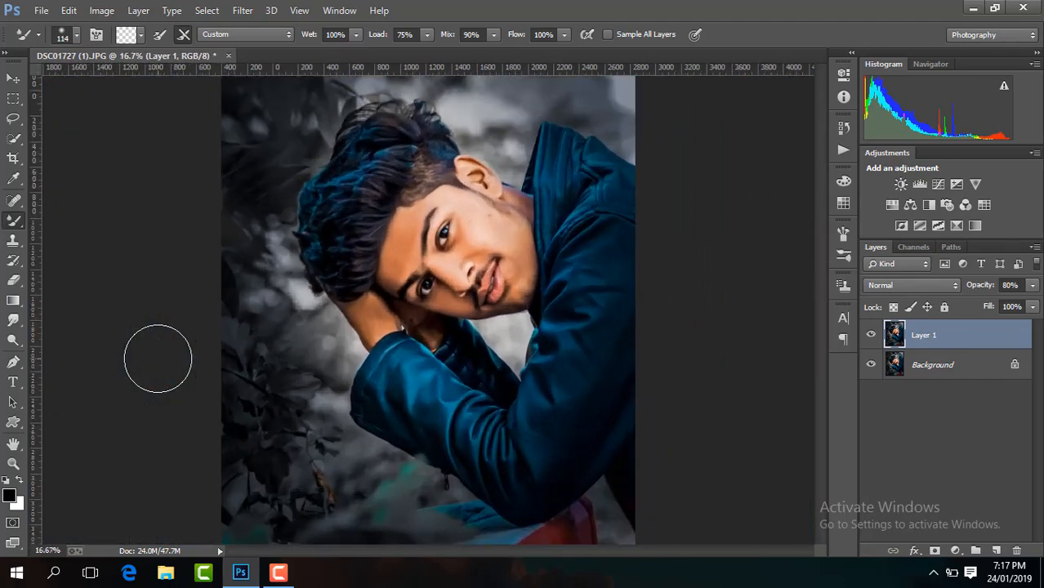
key("ctrl+plus")
key("ctrl+plus")
key("ctrl+plus")
key("ctrl+plus")
left_click_drag(468, 554, 497, 549)
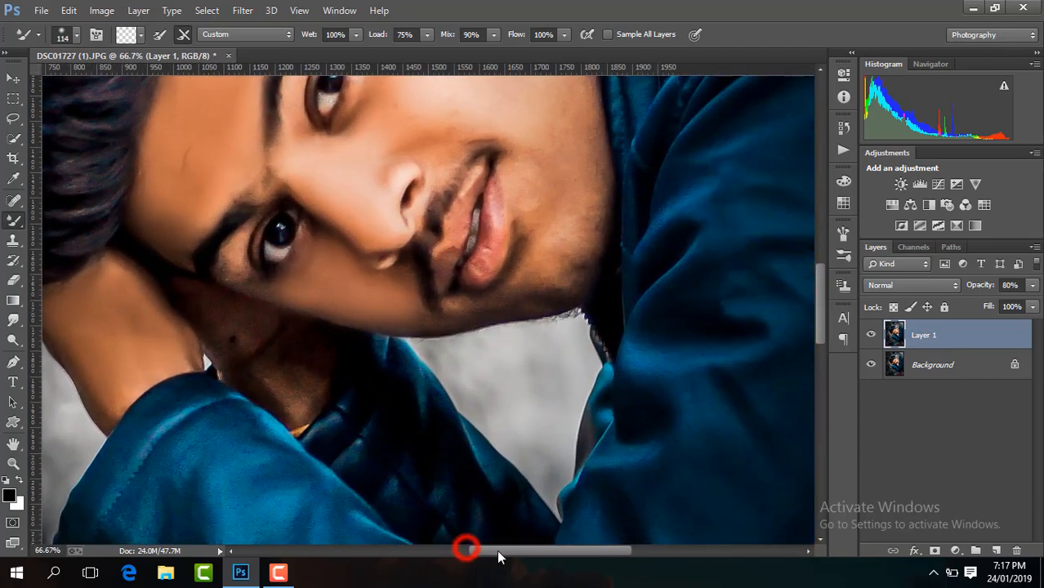
key("ctrl+plus")
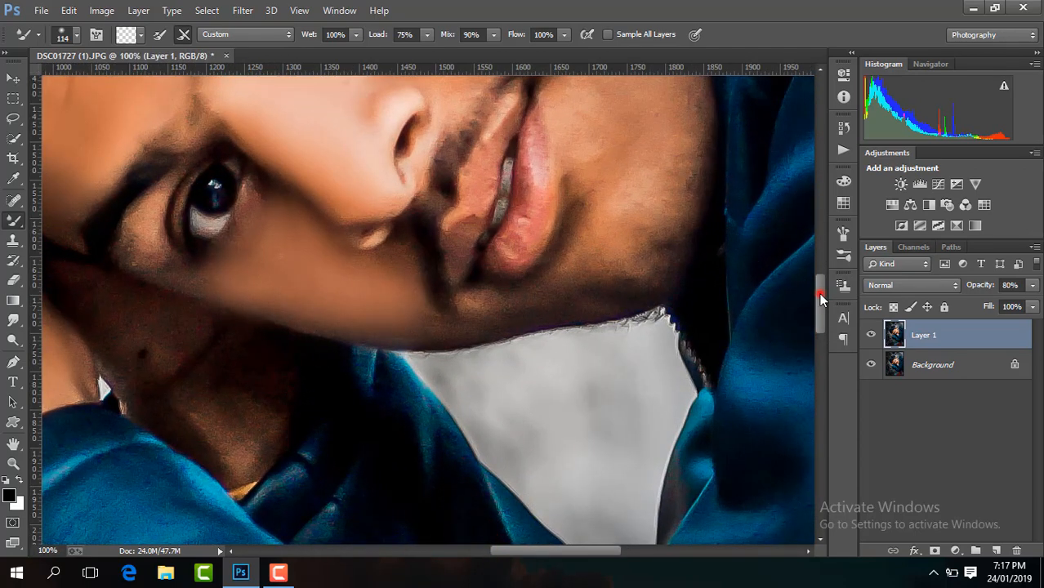
left_click_drag(821, 299, 809, 239)
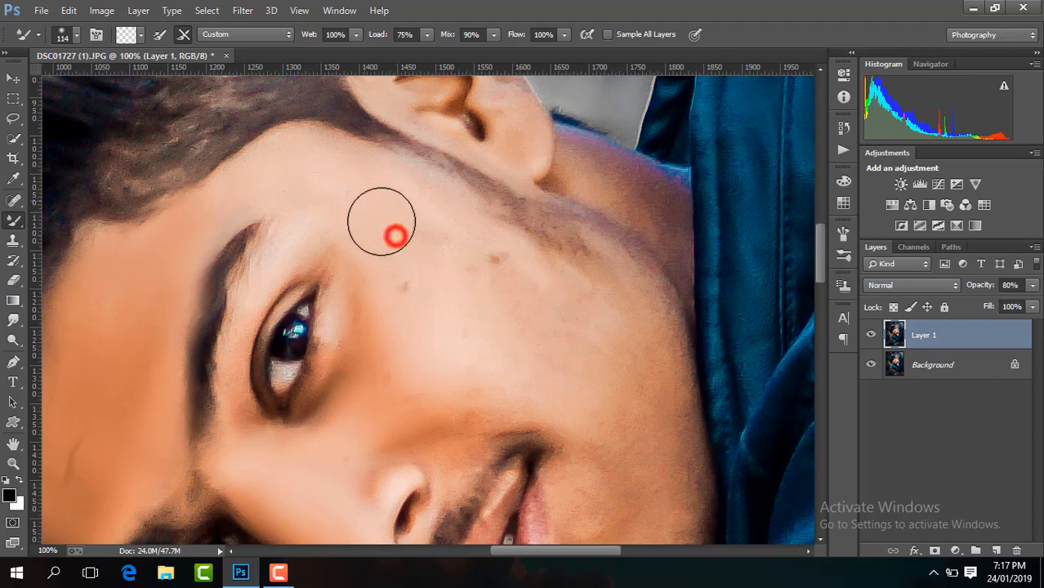
mouse_move(382, 221)
left_mouse_down()
mouse_move(338, 186)
mouse_move(312, 186)
mouse_move(318, 170)
mouse_move(281, 174)
left_mouse_up()
left_click(195, 230)
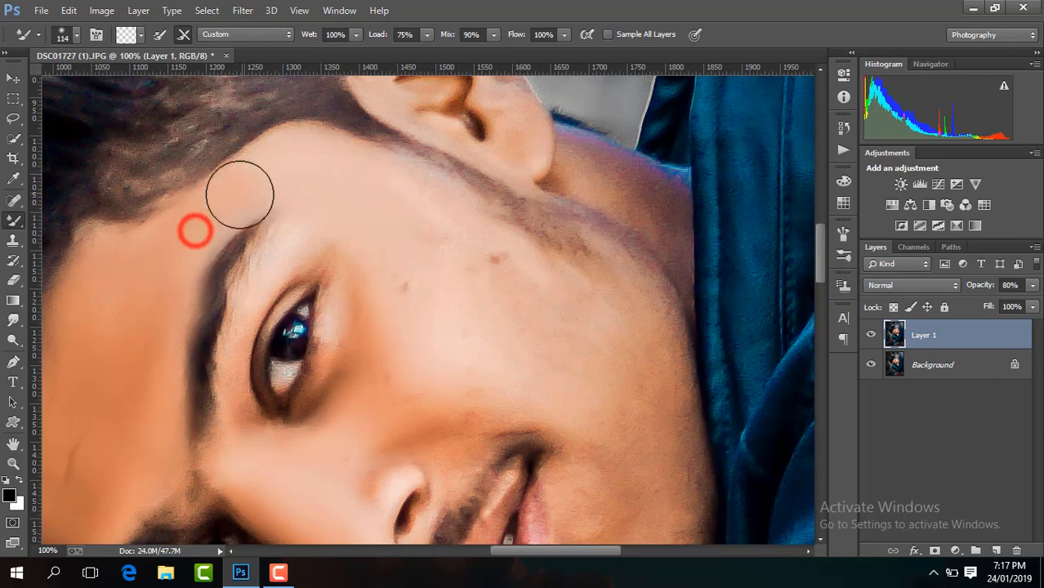
left_click(317, 203)
- Blend away the dark spots on the cheek between the upper eye and the sideburn with the Mixer Brush
left_click(422, 320)
left_click(500, 255)
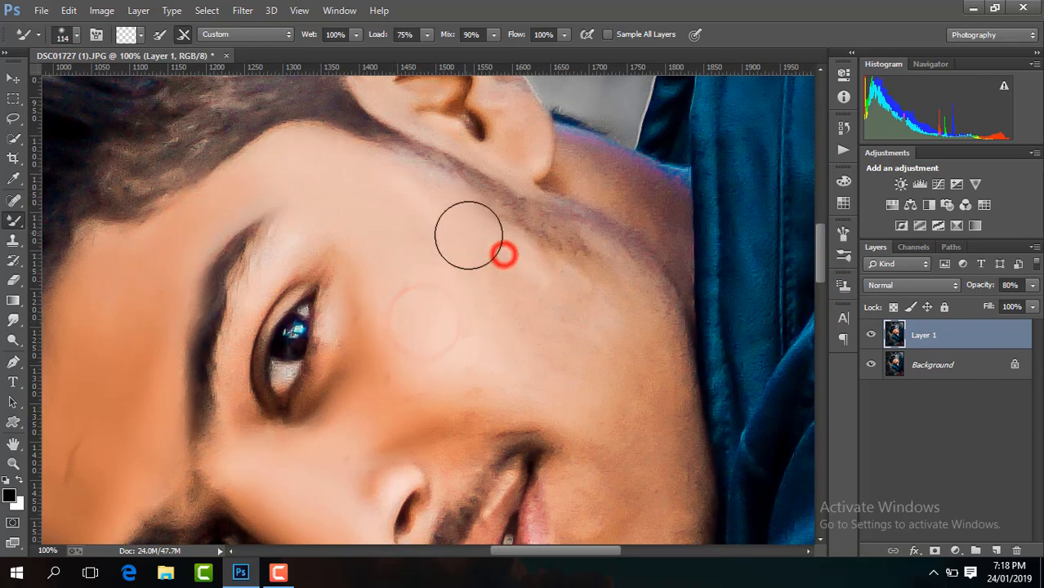
left_click(439, 231)
left_click(571, 329)
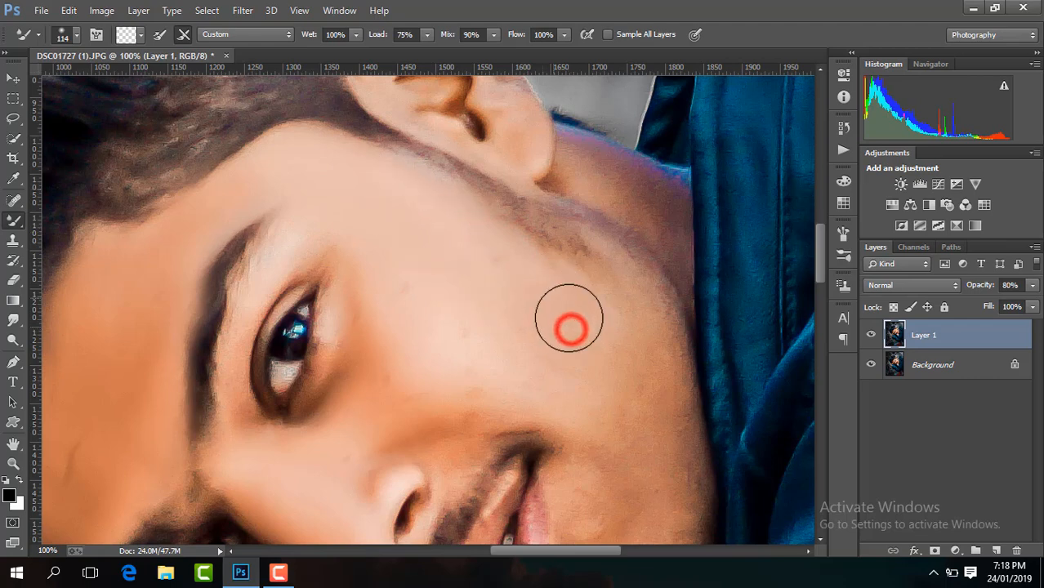
- Smooth the outer cheek and jaw beside the mouth with Mixer Brush strokes
left_click_drag(819, 263, 824, 287)
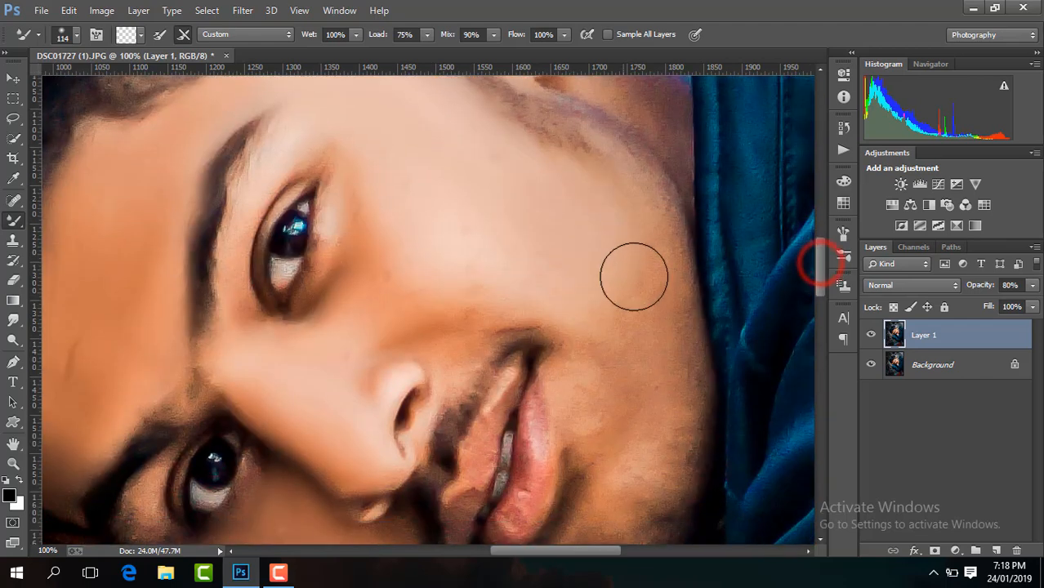
left_click(637, 289)
left_click(620, 380)
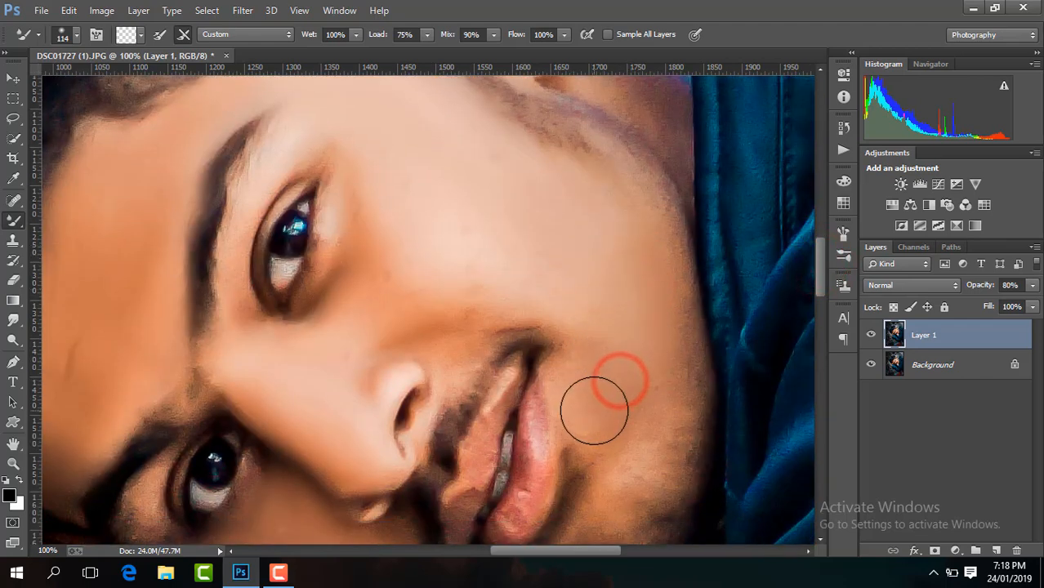
left_click(636, 429)
left_click(653, 353)
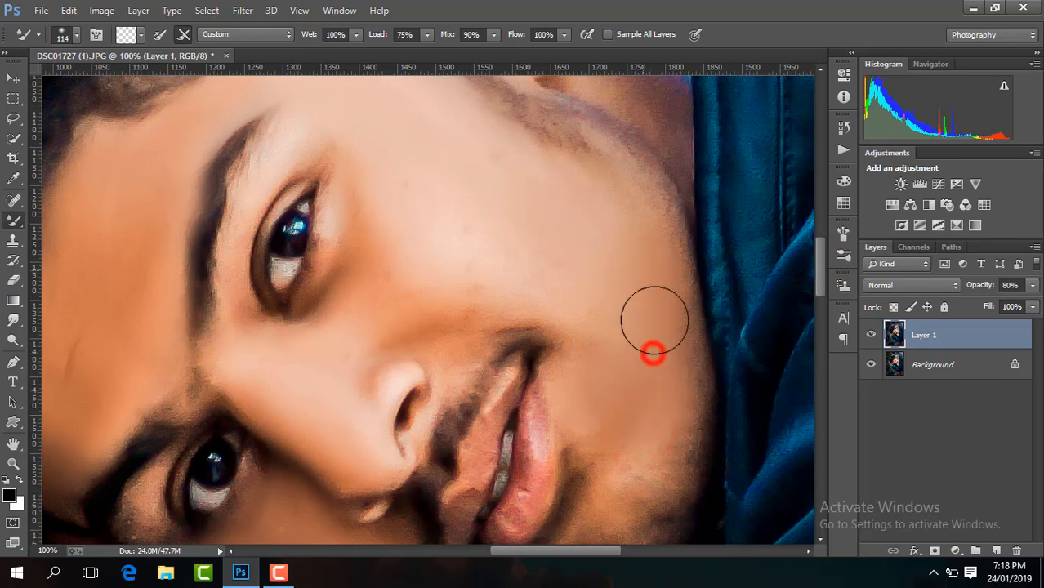
left_click(610, 393)
- Blend the cheek skin between the upper eye, the side of the nose and the mouth corner with the Mixer Brush
left_click(502, 289)
left_click(555, 311)
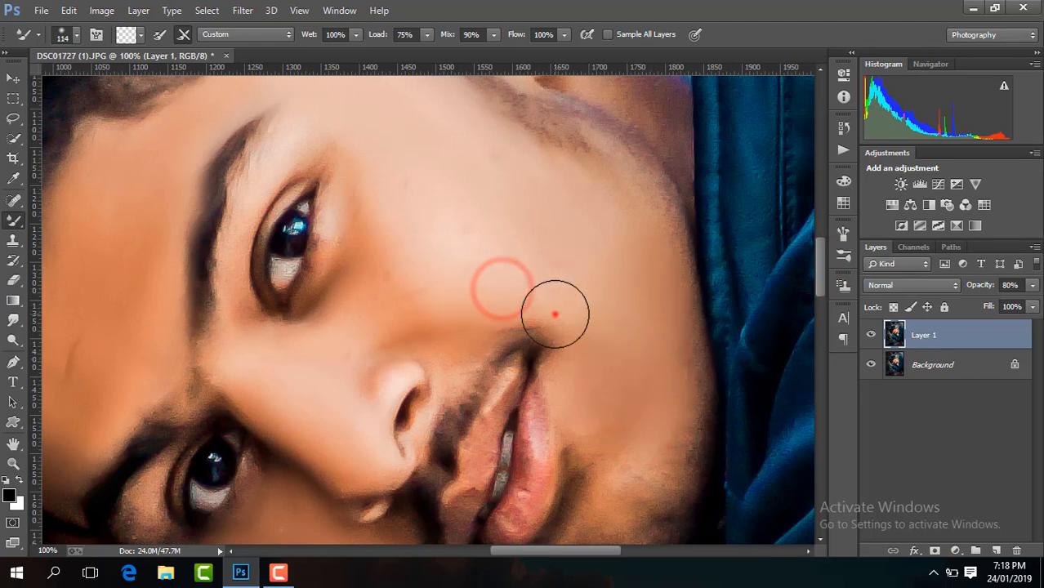
left_click(446, 313)
left_click(352, 338)
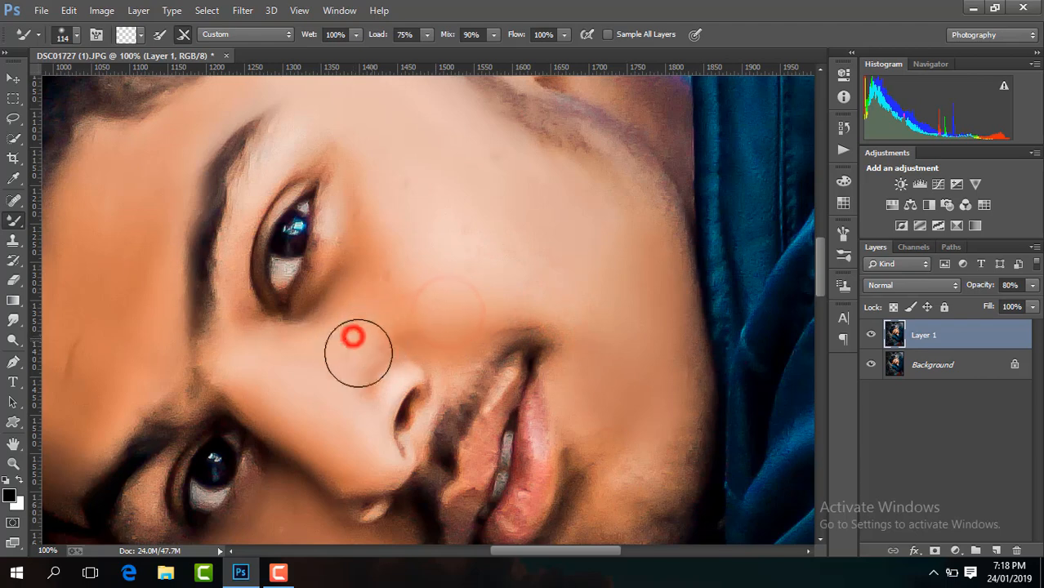
left_click(378, 315)
left_click(444, 298)
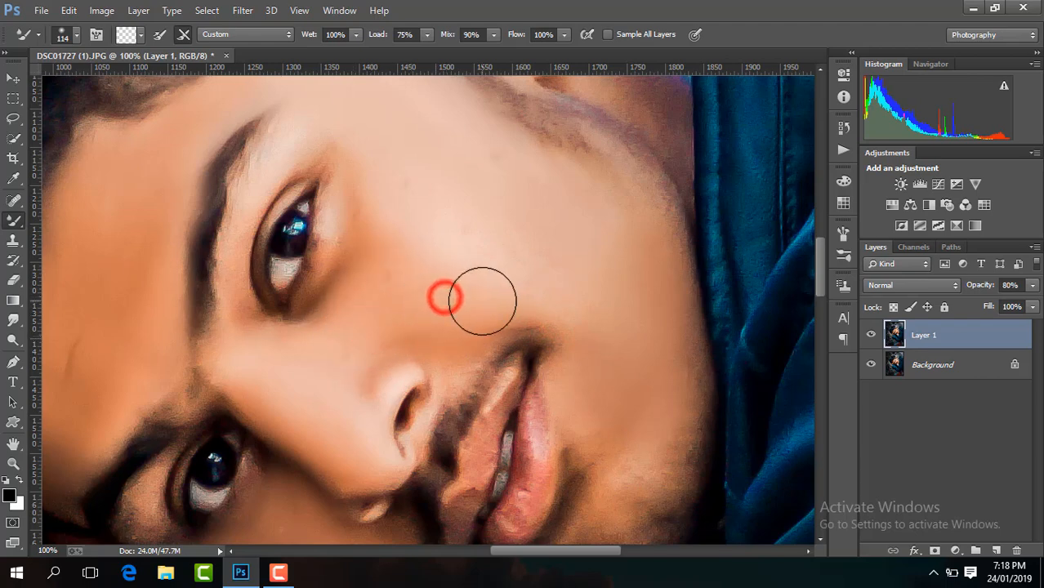
- Smooth the chin and the shadowed jawline around the lower lip with the Mixer Brush
left_click_drag(823, 285, 821, 295)
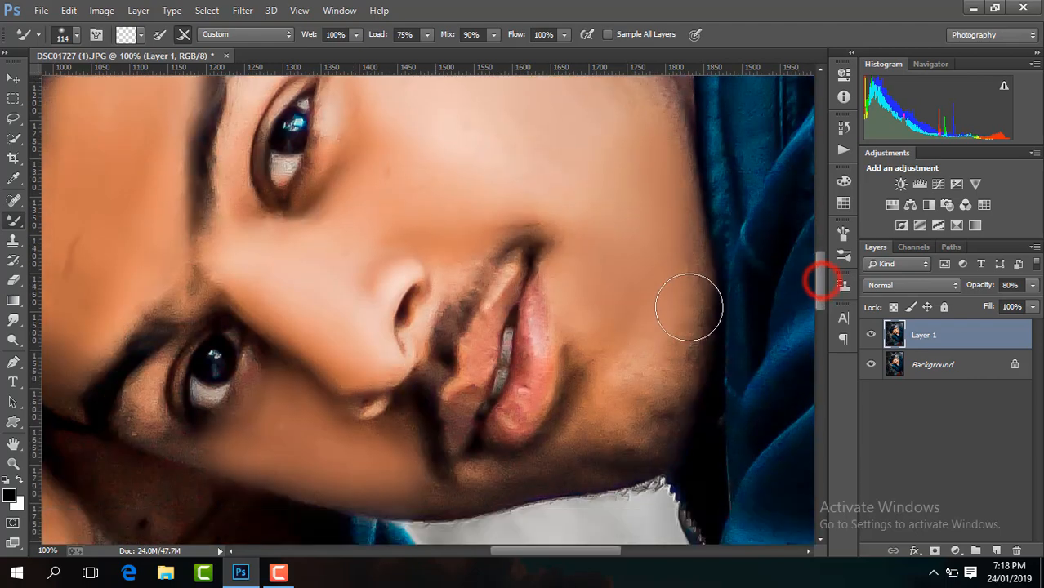
left_click(679, 322)
left_click(646, 354)
left_click(621, 425)
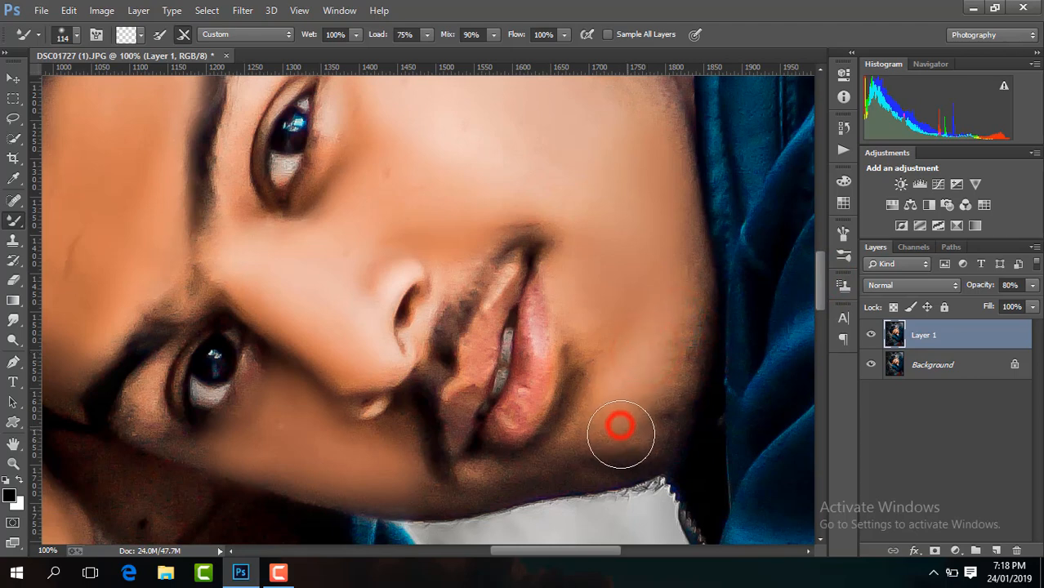
left_click(637, 424)
left_click(618, 423)
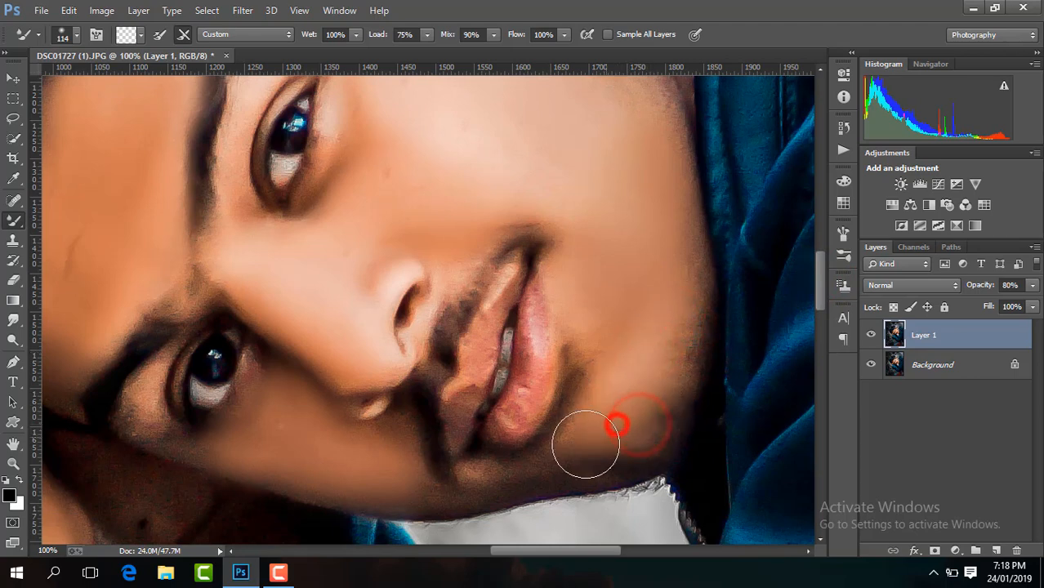
left_click(642, 433)
left_click(619, 382)
left_click(557, 467)
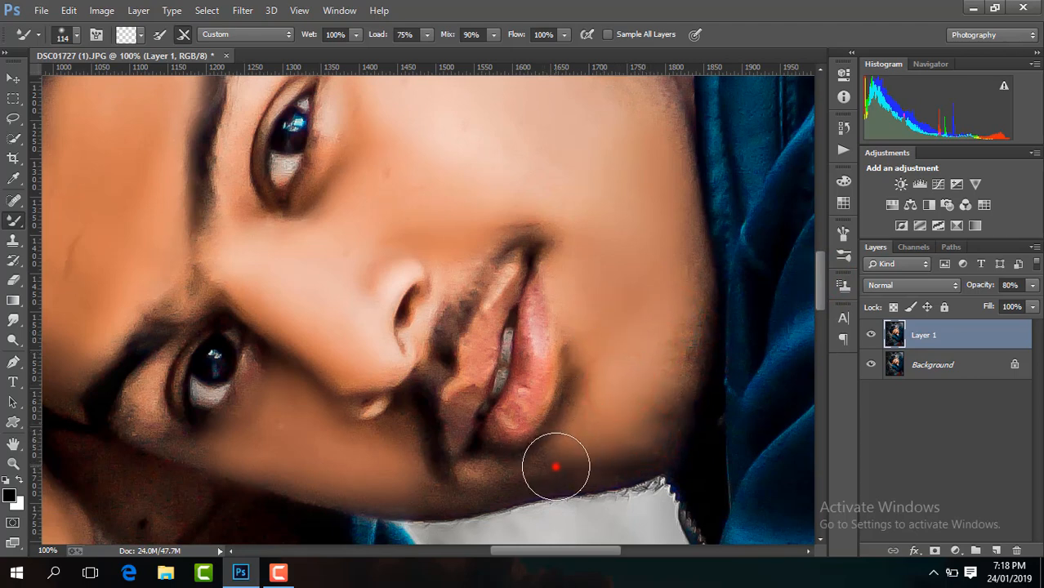
left_click(488, 480)
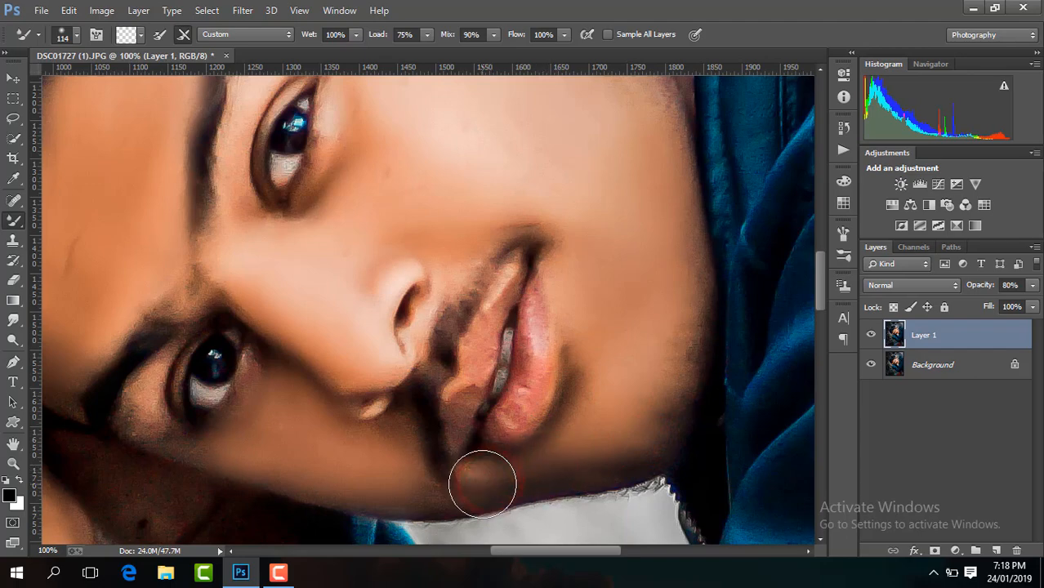
- Compare the whole portrait with the smoothed layer hidden, and flatten the retouching into the background
key("ctrl+minus")
key("ctrl+minus")
key("ctrl+minus")
key("ctrl+minus")
key("ctrl+minus")
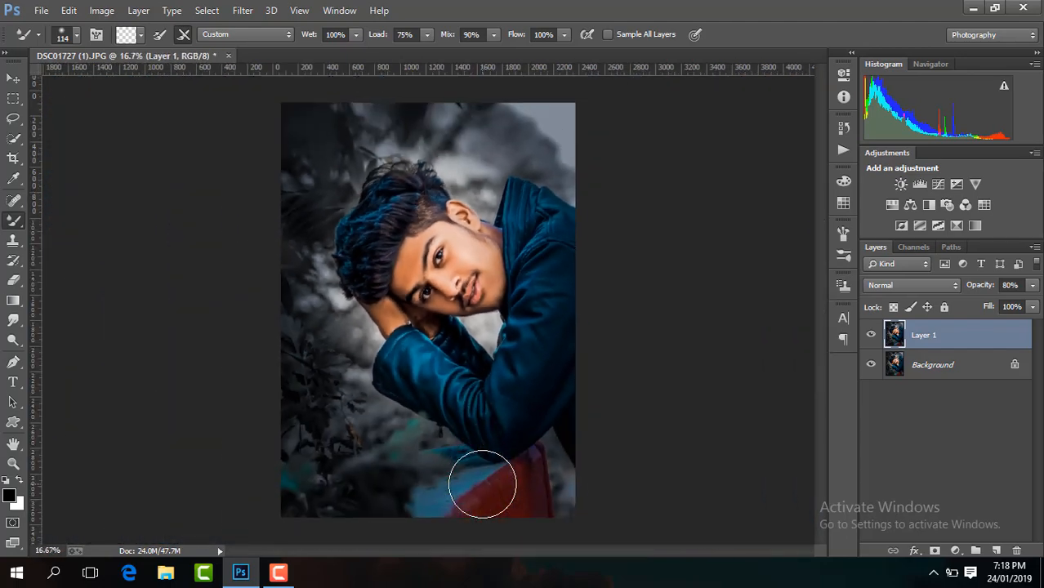
right_click(871, 336)
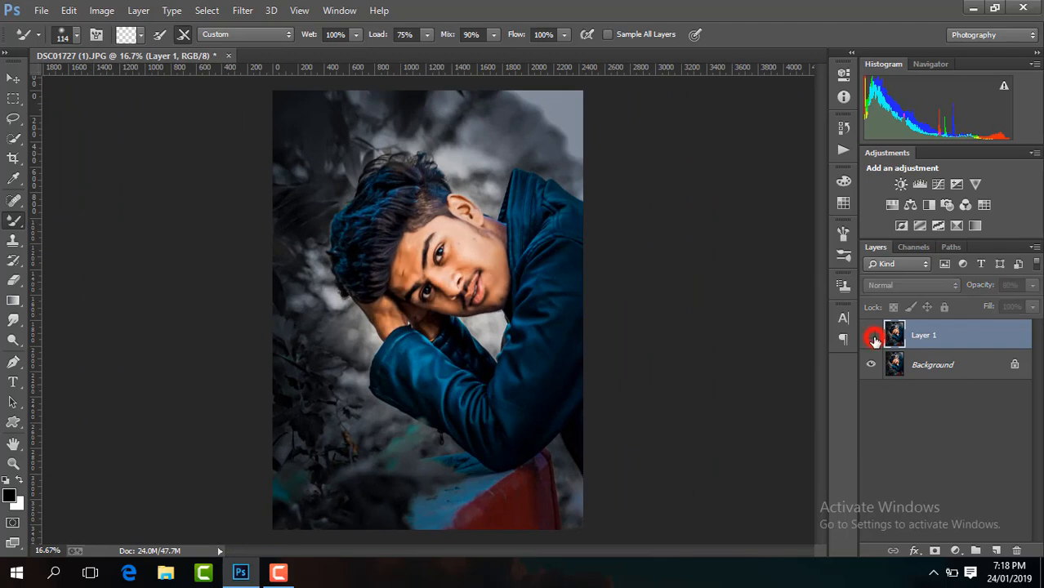
left_click(668, 454)
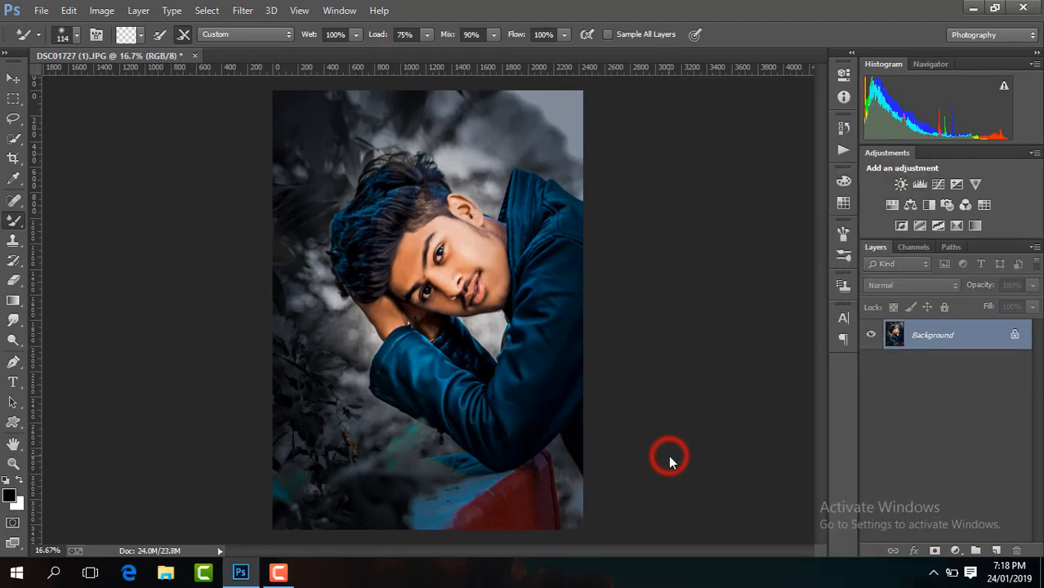
- Duplicate the background and add a Selective Color adjustment layer with Black at +2% for the Blacks
key("ctrl+j")
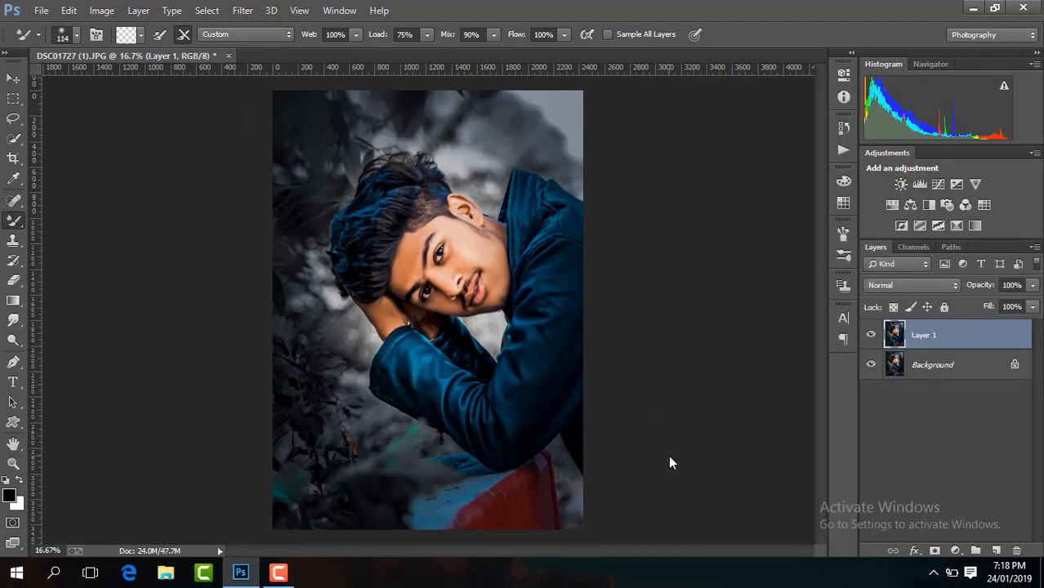
left_click(952, 553)
left_click(939, 532)
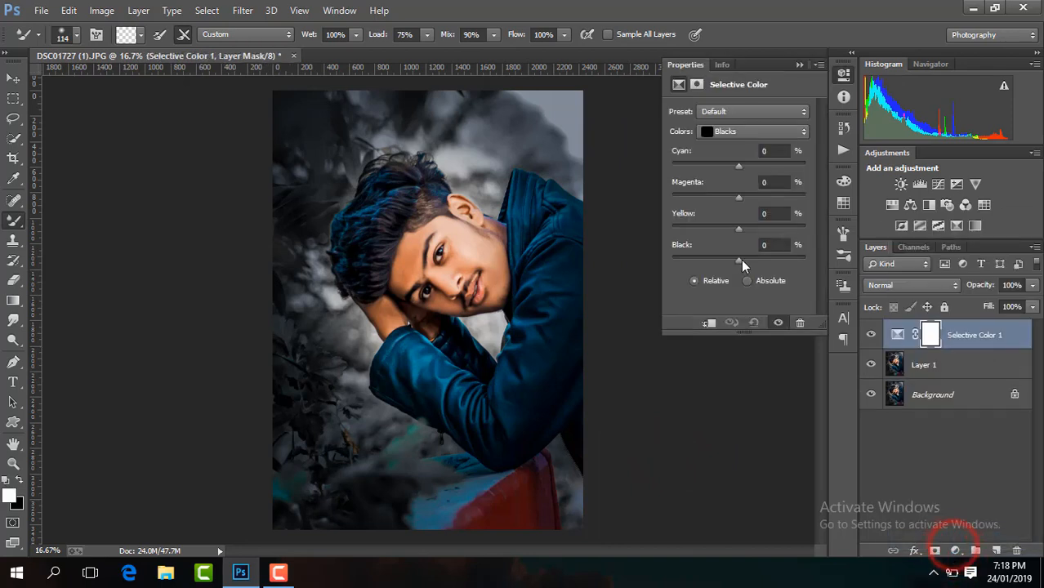
left_click_drag(739, 260, 742, 259)
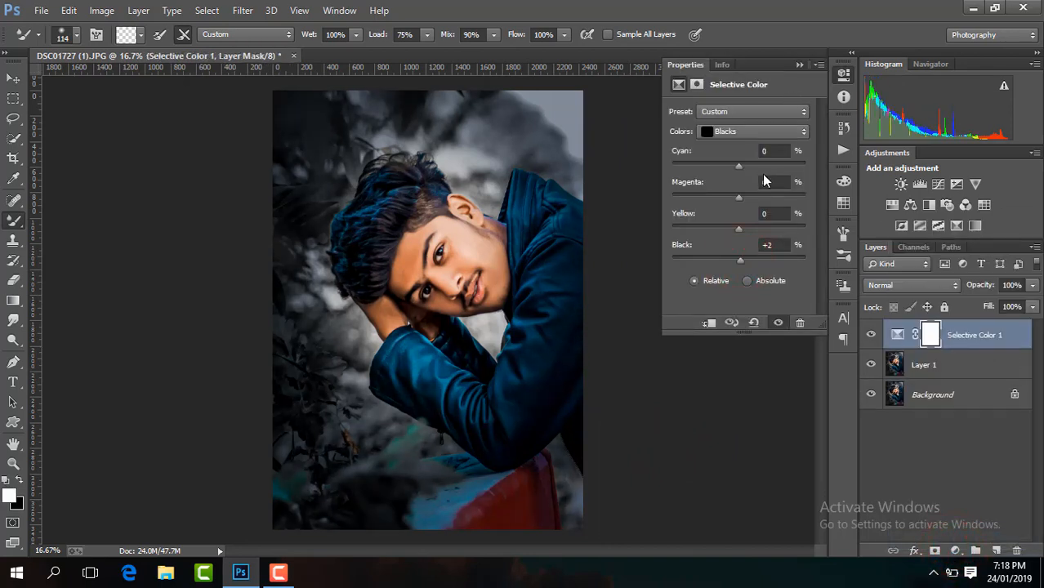
- Set Black to -9% for the Reds in the Selective Color adjustment and flatten the image
left_click(733, 135)
left_click(737, 156)
left_click_drag(739, 259, 734, 263)
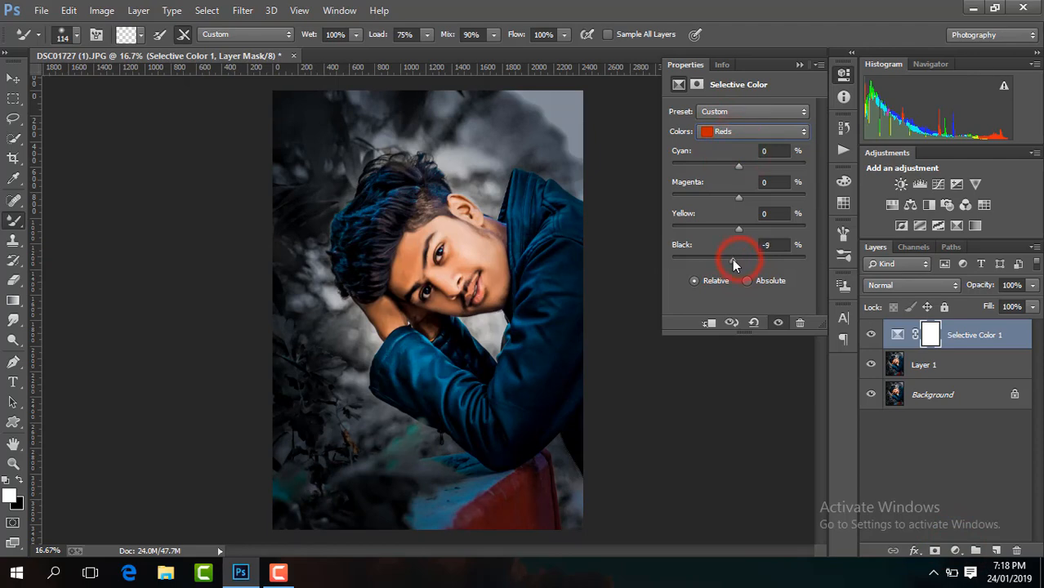
left_click(799, 66)
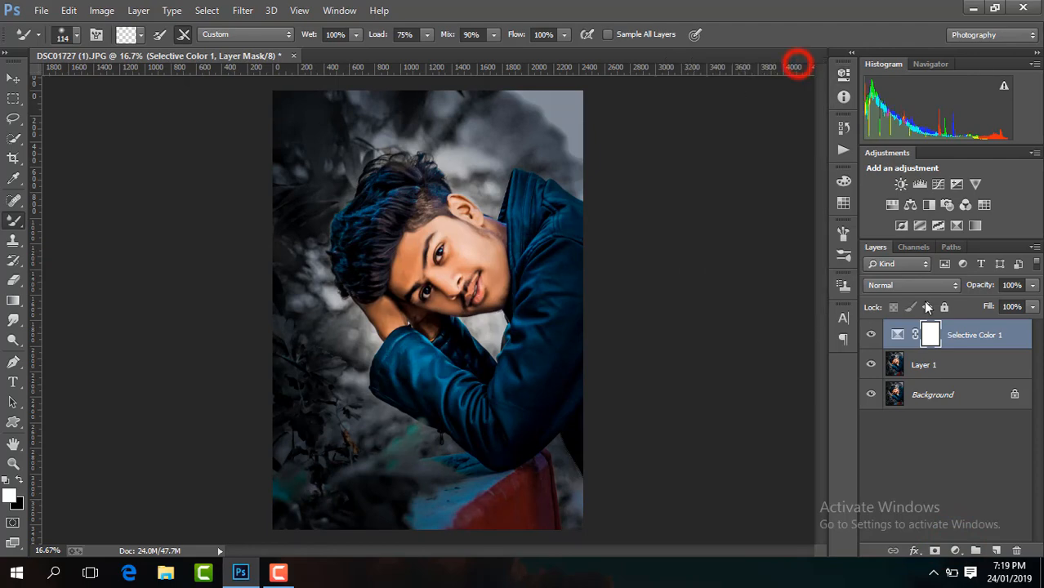
right_click(895, 335)
left_click(746, 453)
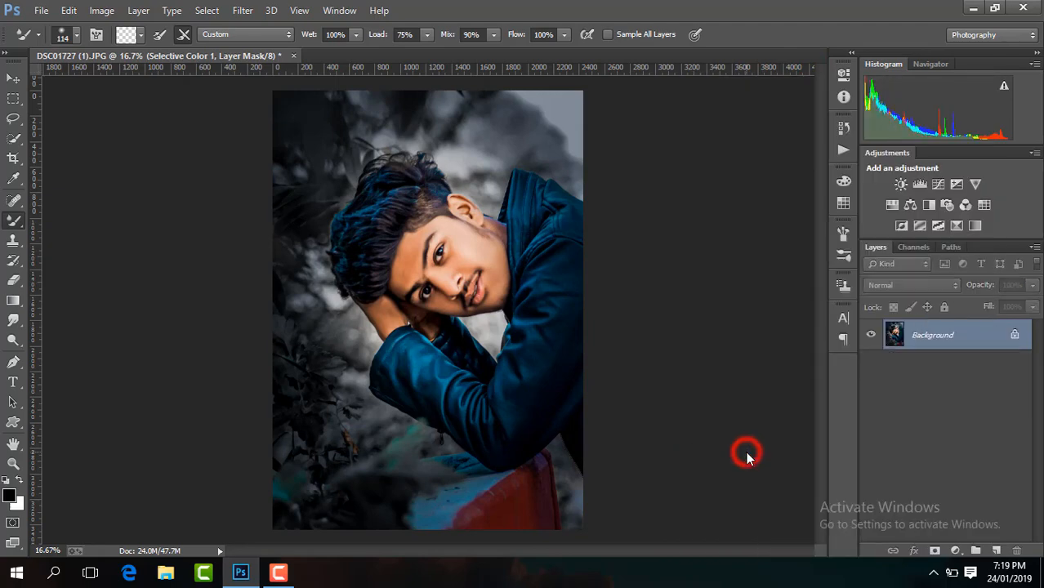
- Apply the Sharpen More filter to a duplicate of the background and flatten the image
key("ctrl+j")
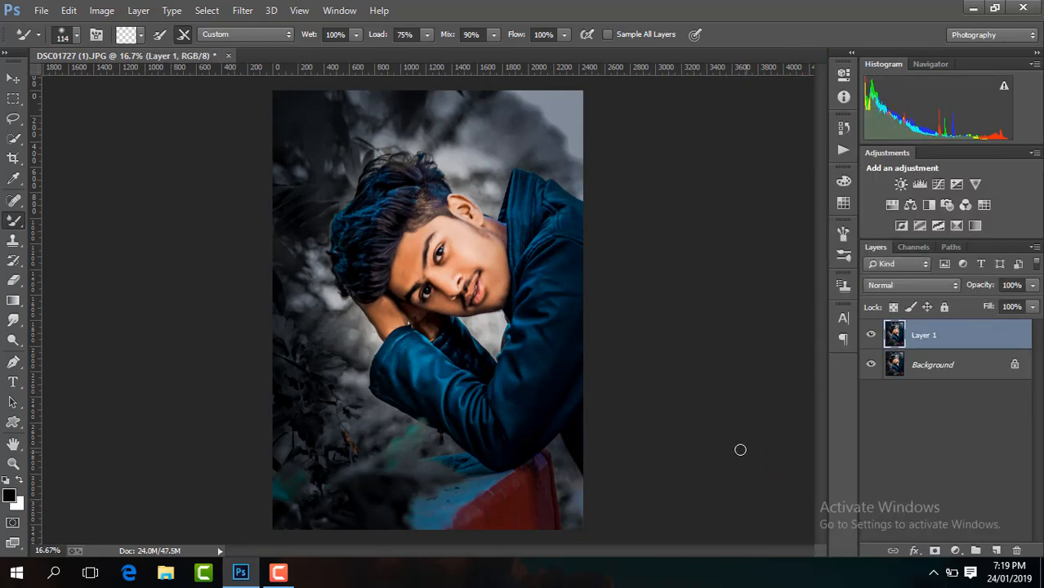
left_click(242, 10)
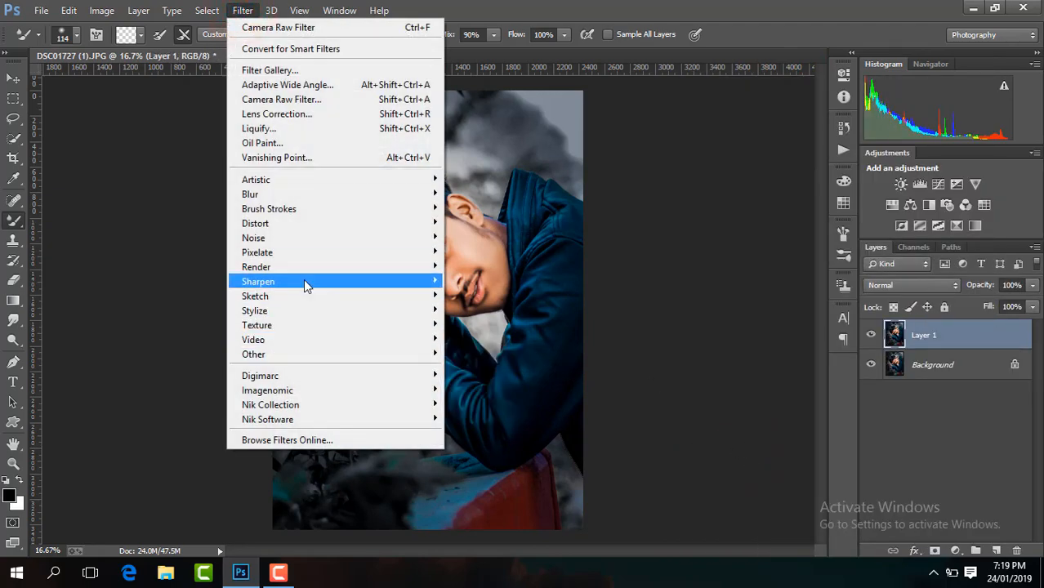
mouse_move(304, 282)
left_click(497, 323)
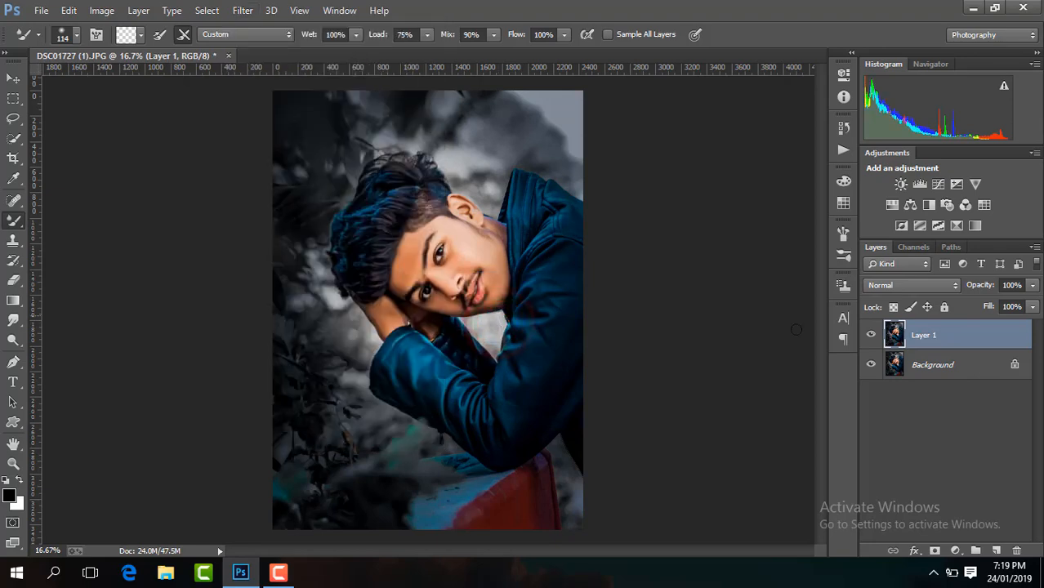
right_click(935, 339)
left_click(678, 455)
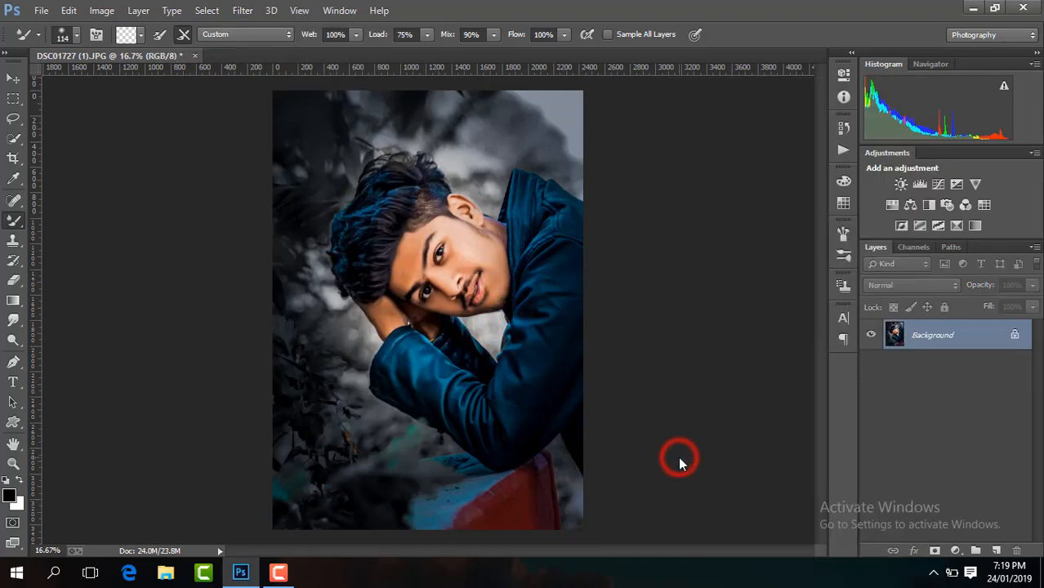
- Duplicate the background, invert the copy's colors, and set its blend mode to Vivid Light
key("ctrl+j")
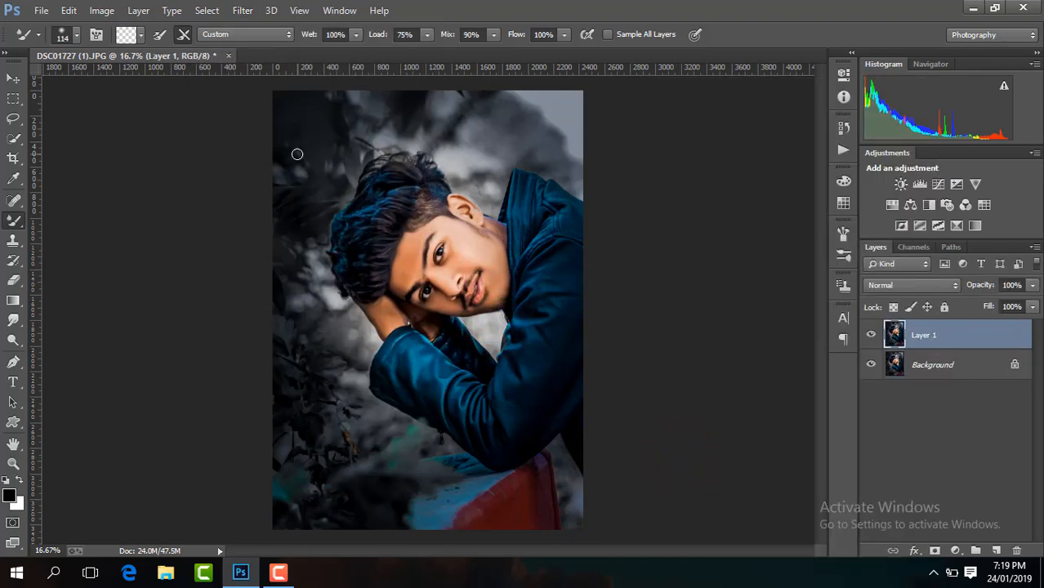
key("ctrl+i")
left_click(896, 286)
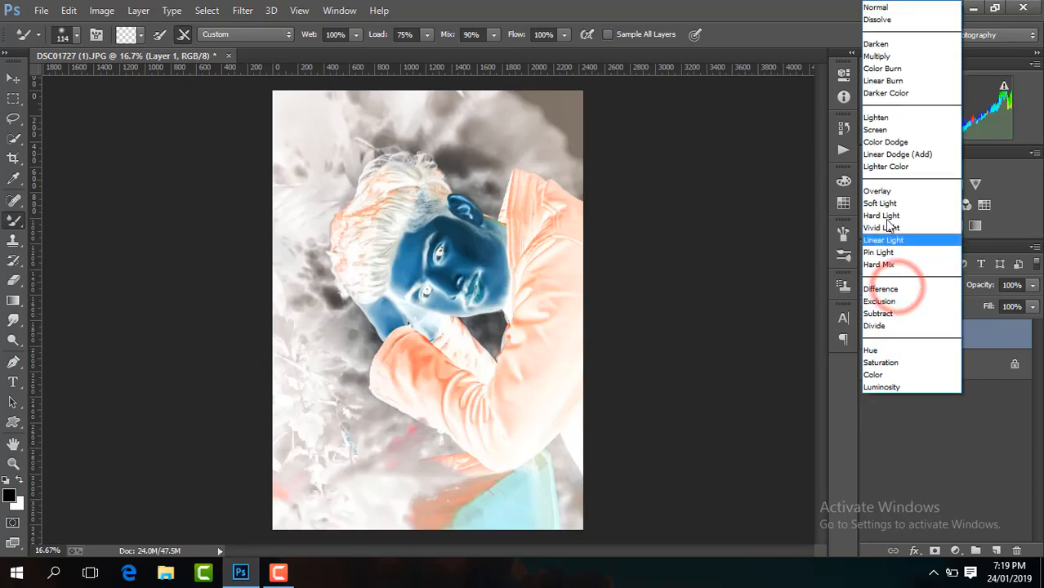
left_click(887, 225)
- Apply a High Pass filter with a radius of 25.0 pixels to the inverted Vivid Light layer
left_click(243, 9)
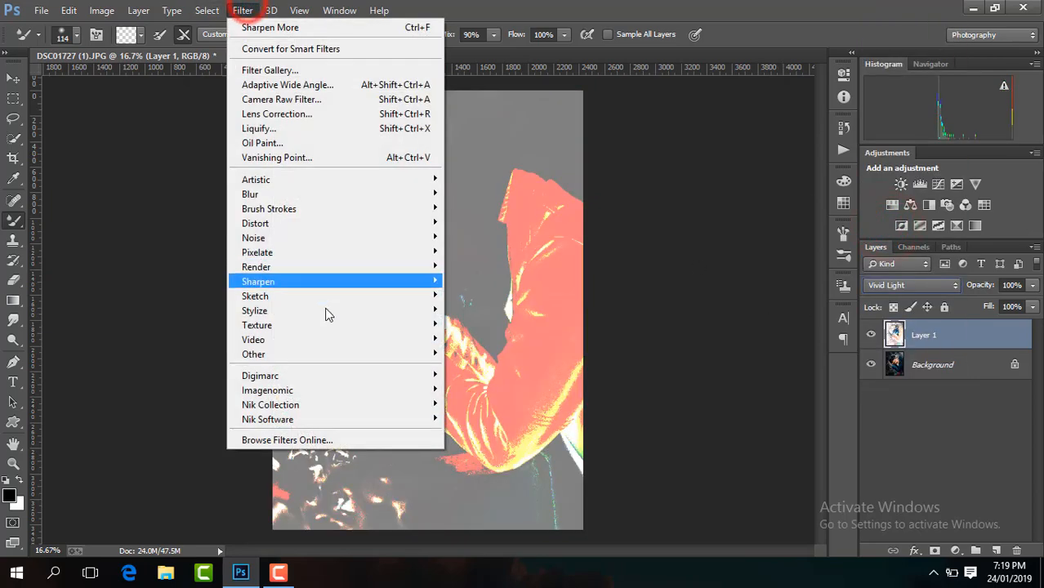
mouse_move(327, 354)
left_click(479, 369)
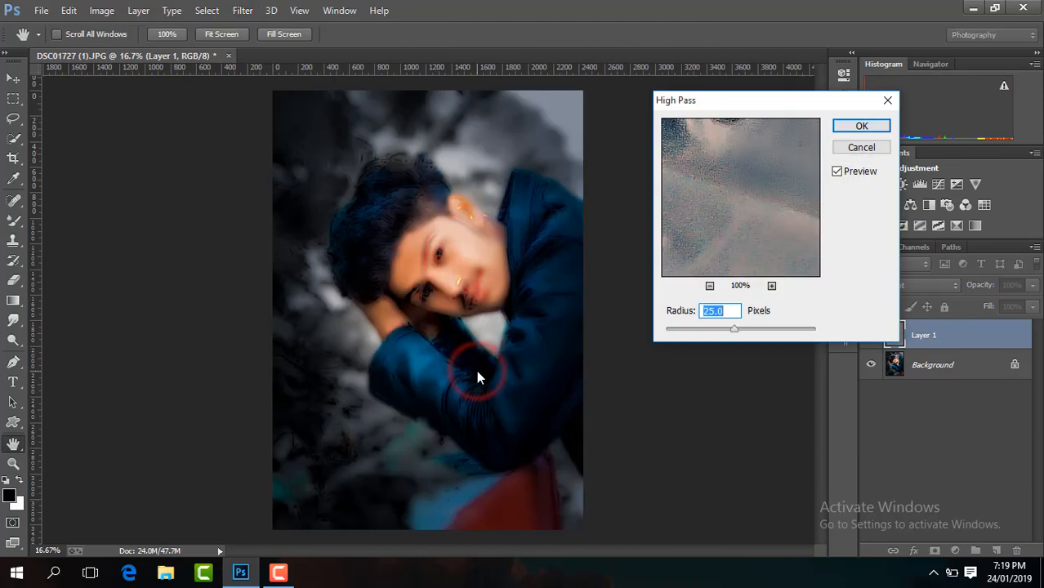
left_click(849, 128)
key("b")
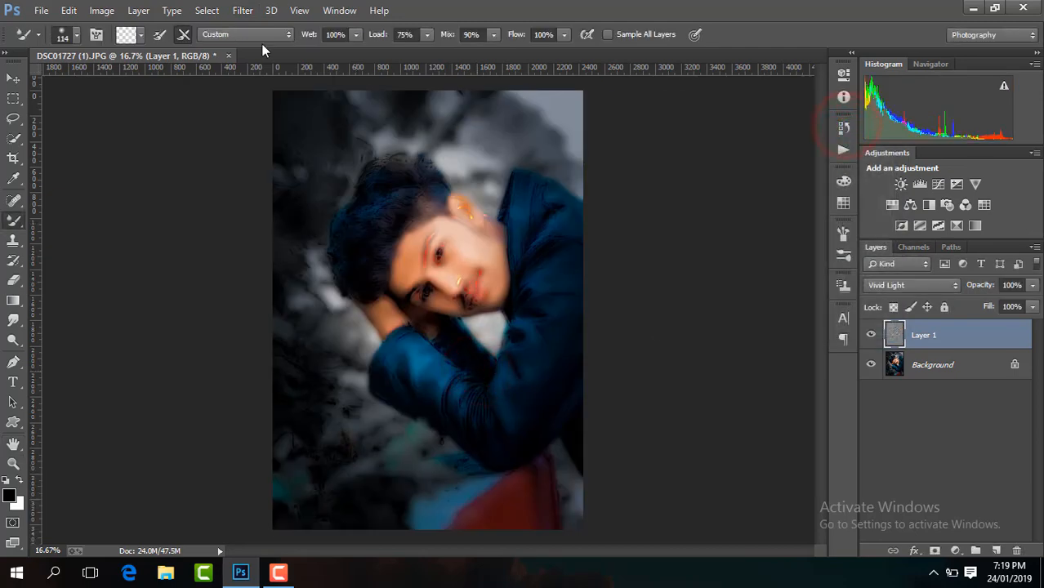
- Apply a Gaussian Blur with a radius of 8.4 pixels to the High Pass layer
left_click(243, 11)
mouse_move(319, 196)
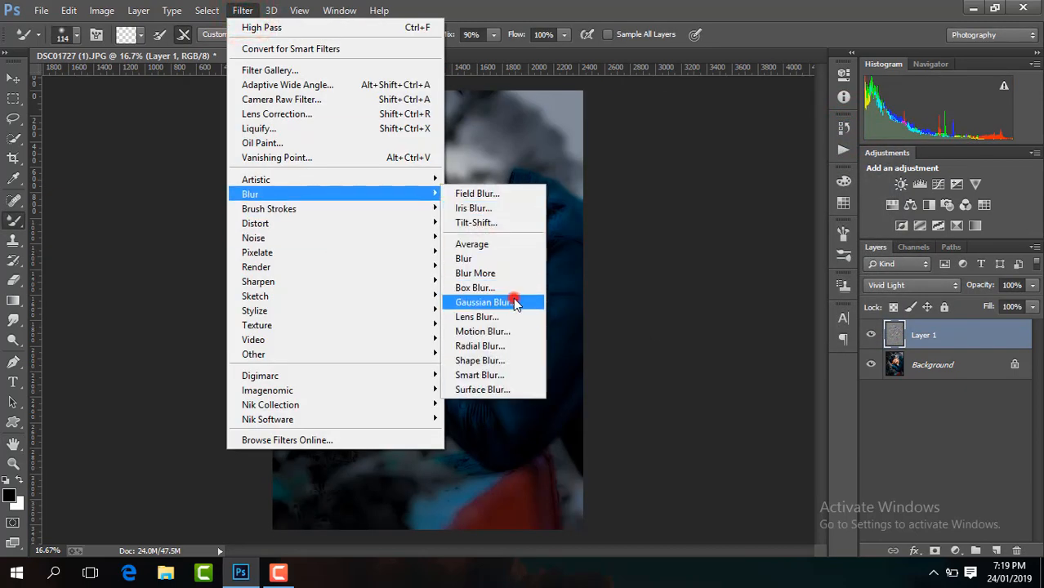
left_click(484, 303)
scroll(515, 304, "up", 2)
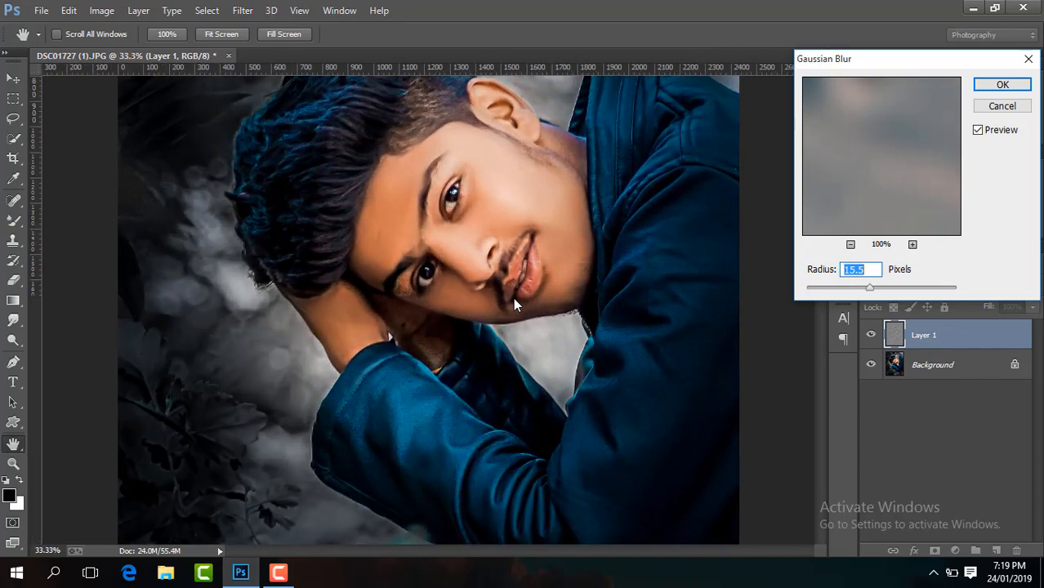
left_click(871, 292)
left_click_drag(867, 291, 860, 293)
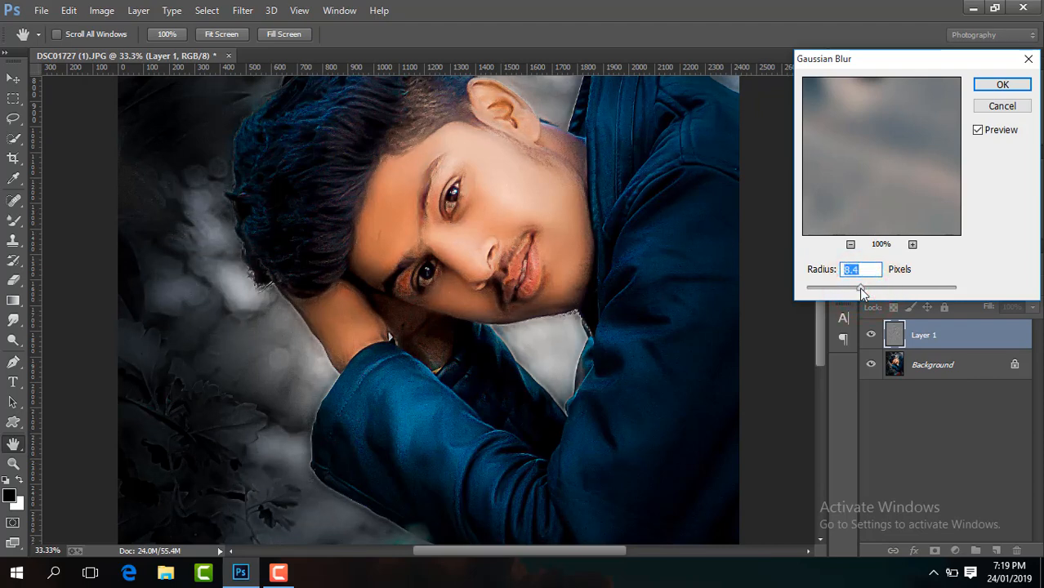
left_click(999, 85)
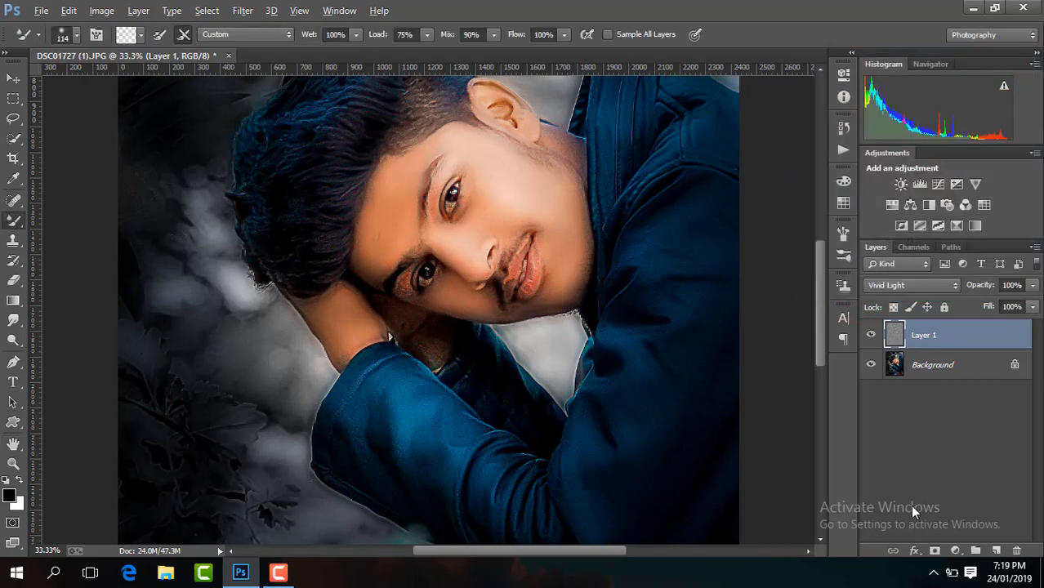
- Add a black mask that hides the blurred layer and pick the Brush tool with white as foreground color
left_click(936, 552, "alt")
key("x")
right_click(11, 224)
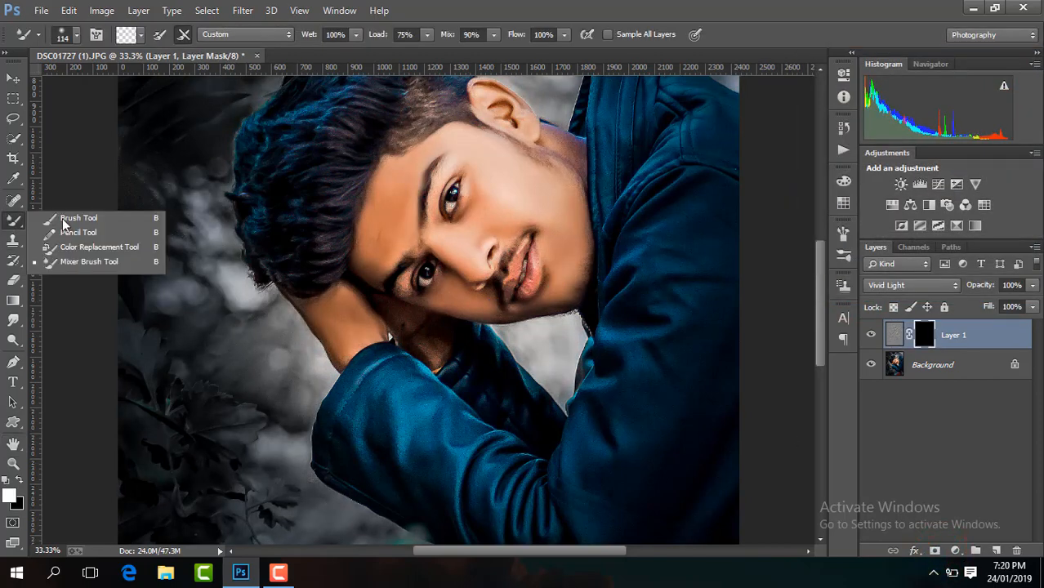
left_click(72, 219)
- Set the brush size to 142 px and paint white on the mask over the nose, upper cheek, forehead, neck and ear
key("ctrl+plus")
key("ctrl+plus")
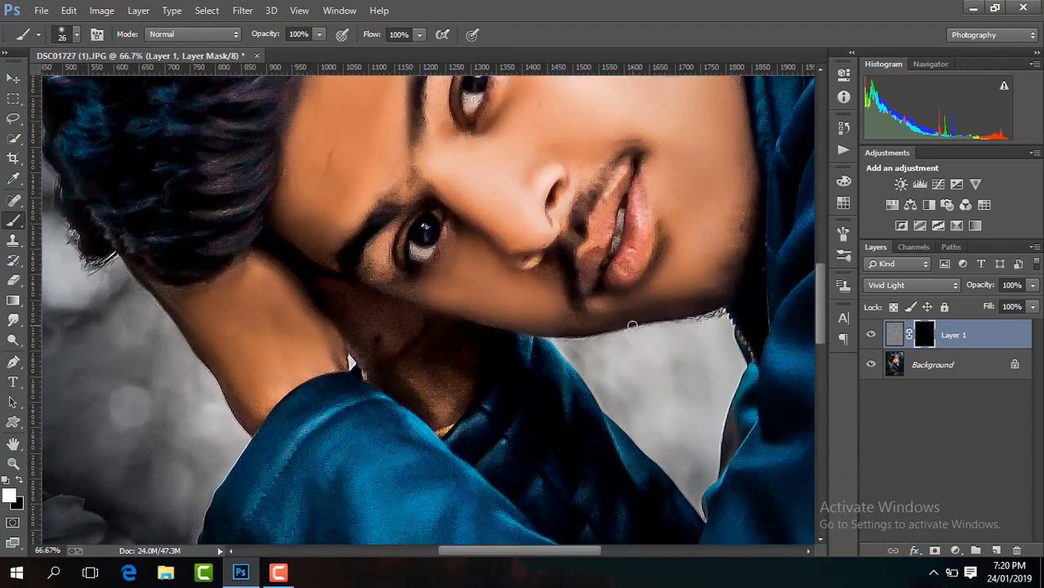
left_click_drag(818, 328, 819, 300)
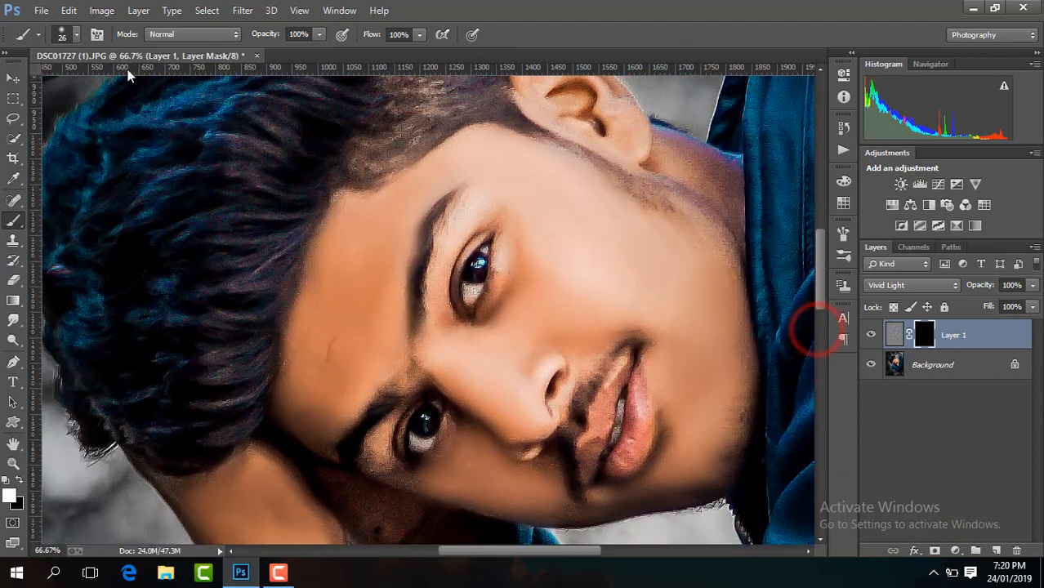
left_click(79, 34)
left_click_drag(98, 83, 129, 83)
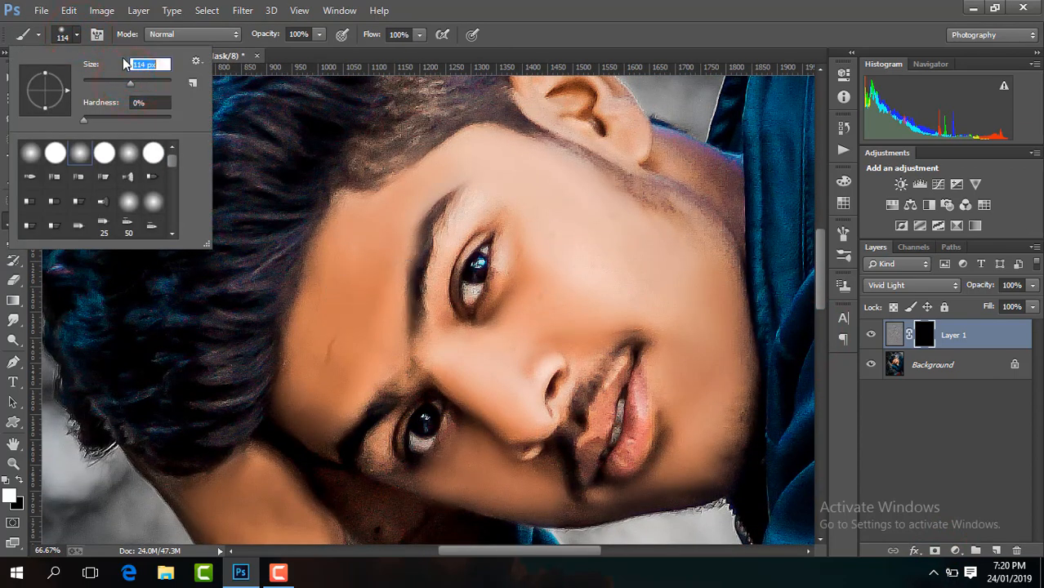
left_click(349, 284)
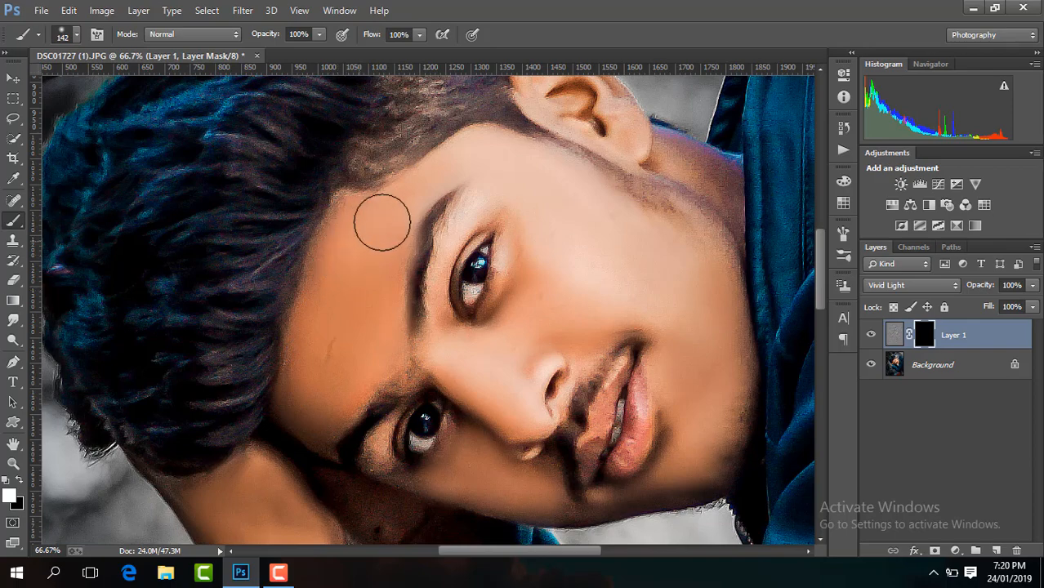
left_click_drag(487, 385, 453, 358)
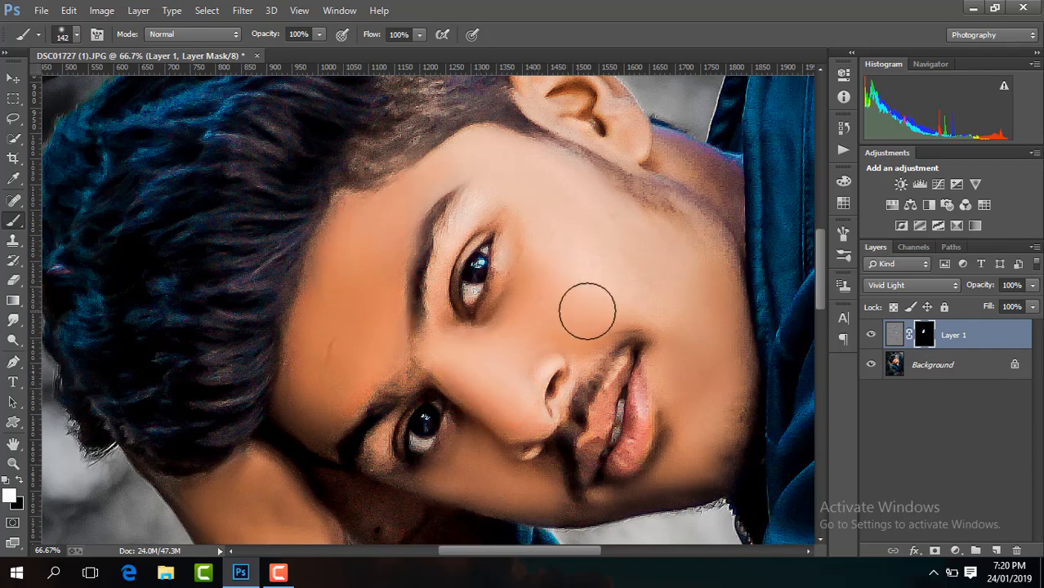
mouse_move(642, 269)
left_mouse_down()
mouse_move(495, 168)
mouse_move(444, 179)
left_mouse_up()
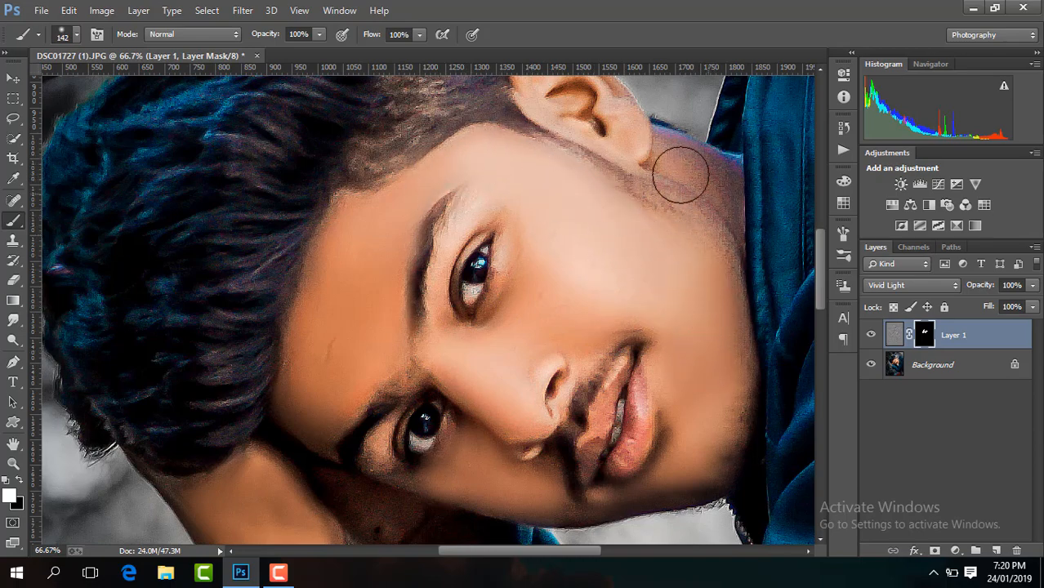
mouse_move(680, 175)
left_mouse_down()
mouse_move(624, 152)
mouse_move(569, 110)
left_mouse_up()
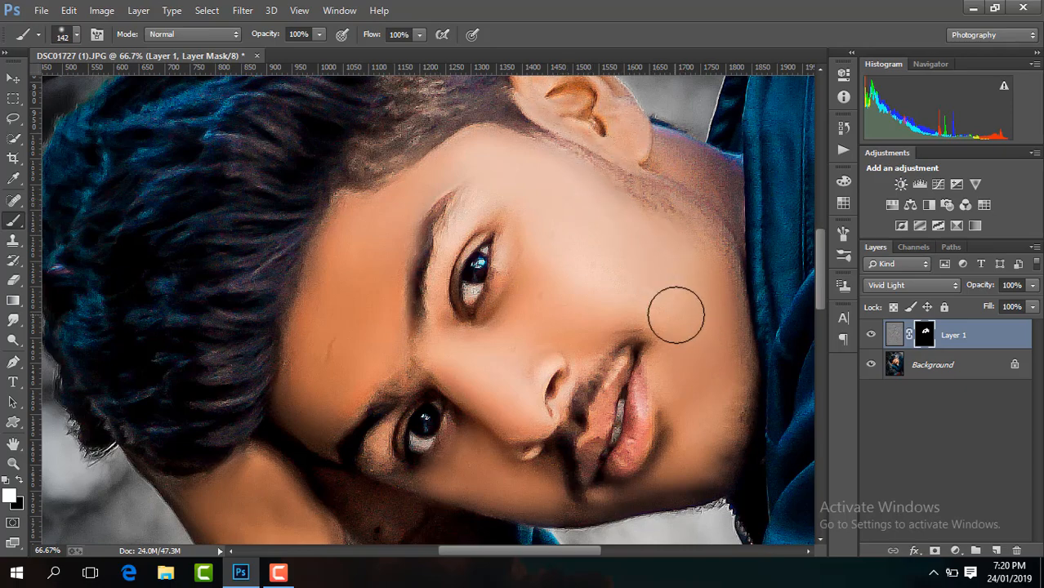
- Paint white on the mask over the jaw, the shaded lower cheek, the hand and the wrist
left_click_drag(822, 260, 822, 280)
mouse_move(701, 243)
left_mouse_down()
mouse_move(692, 315)
mouse_move(675, 347)
left_mouse_up()
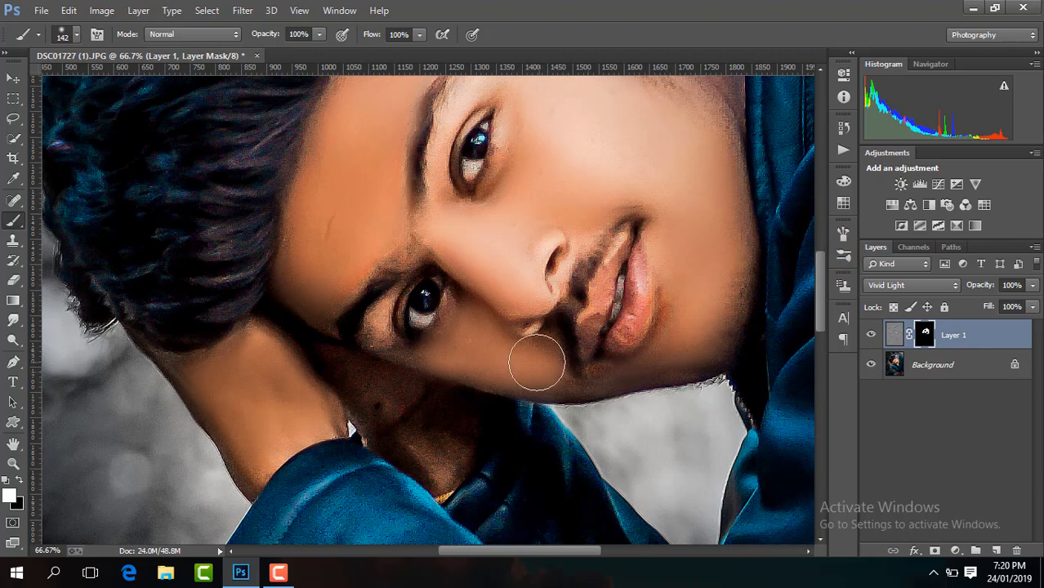
mouse_move(536, 362)
left_mouse_down()
mouse_move(508, 366)
mouse_move(480, 346)
left_mouse_up()
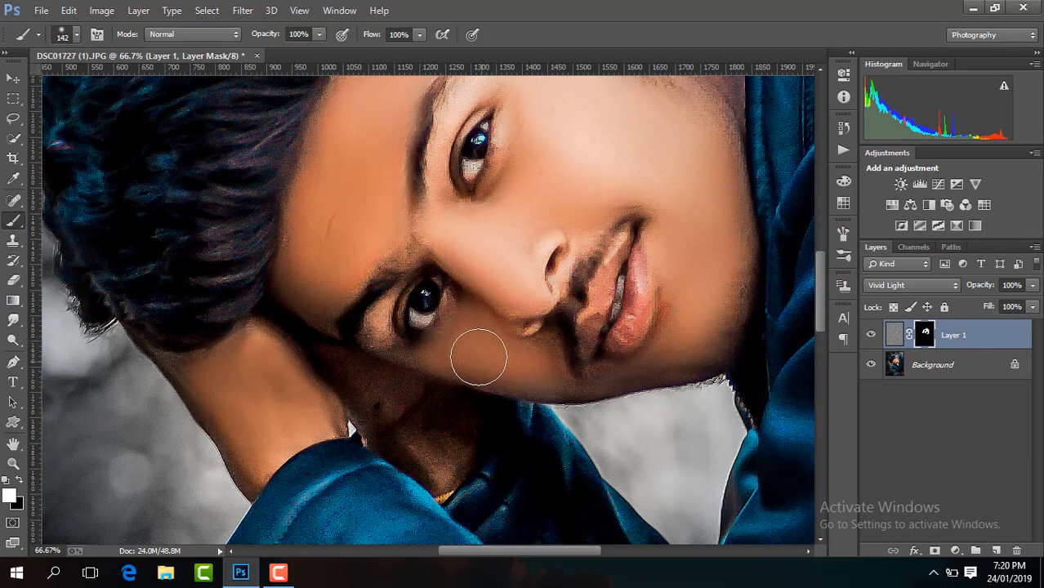
left_click_drag(430, 424, 402, 401)
mouse_move(273, 366)
left_mouse_down()
mouse_move(285, 403)
mouse_move(249, 384)
left_mouse_up()
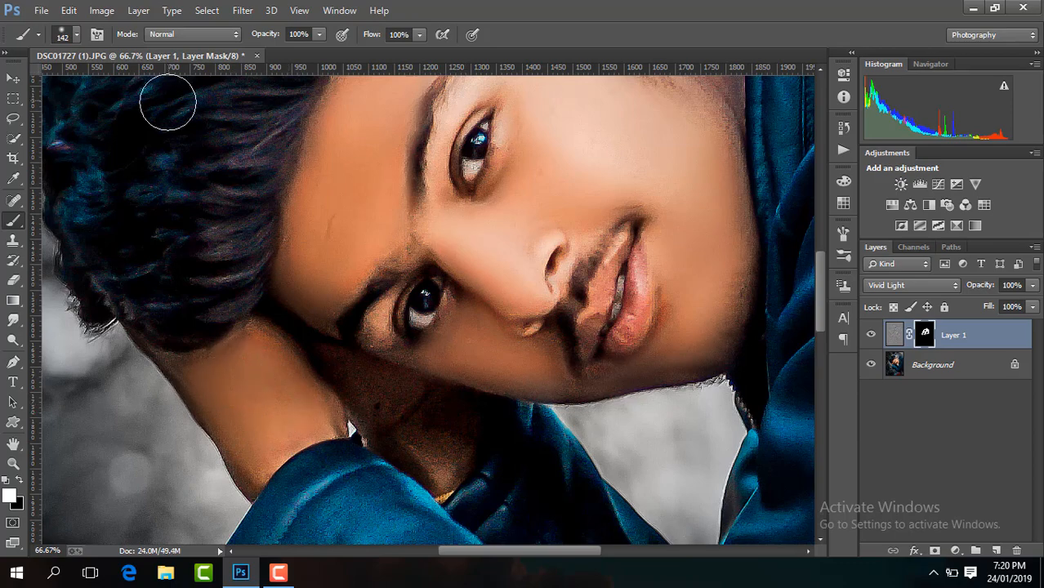
- Reduce the brush to 103 px and paint white on the mask over the lower cheek, nose, mouth surroundings and chin
left_click(78, 34)
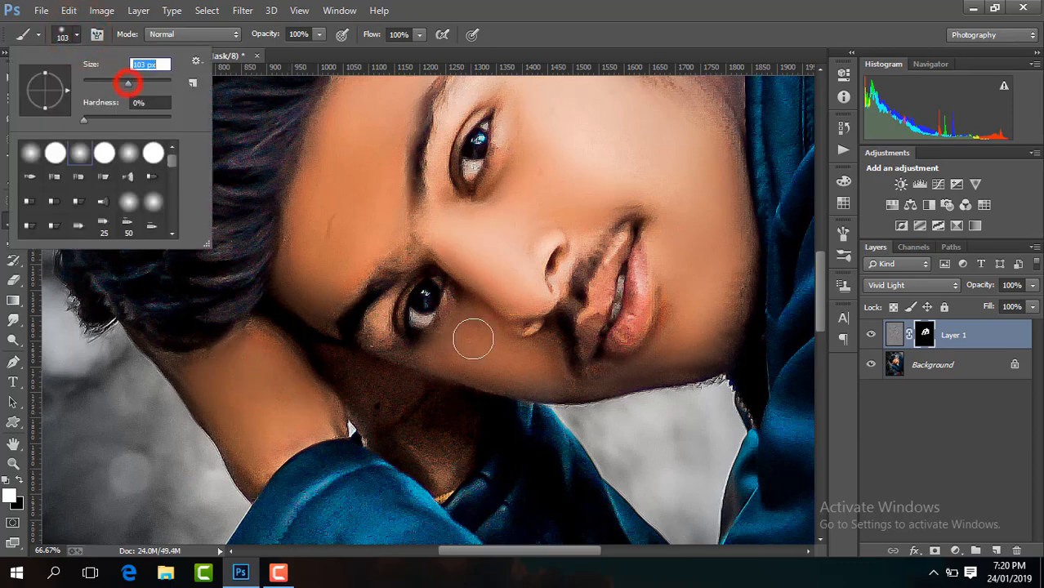
mouse_move(472, 355)
left_mouse_down()
mouse_move(457, 354)
mouse_move(479, 357)
left_mouse_up()
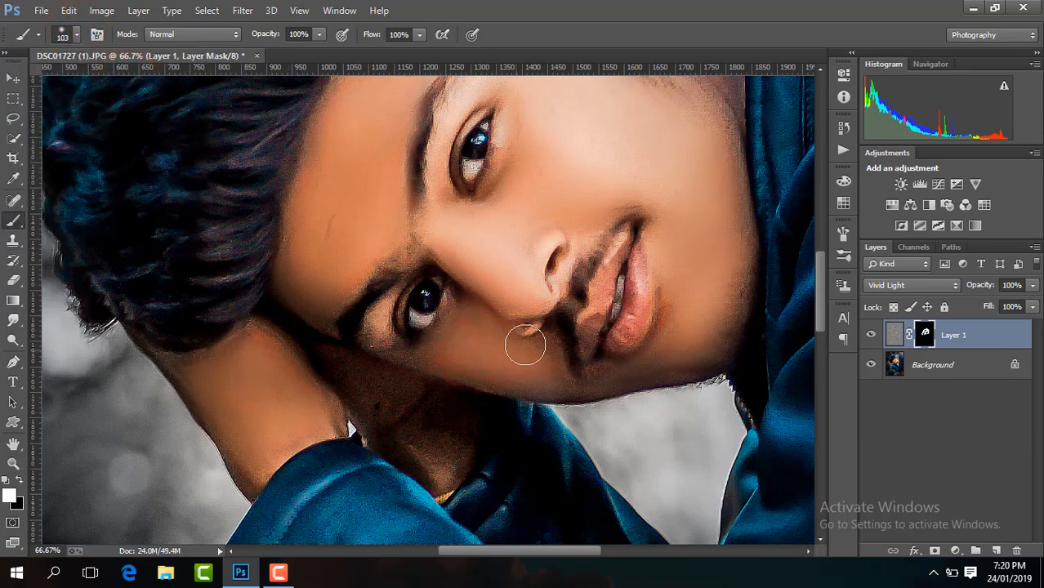
mouse_move(486, 262)
left_mouse_down()
mouse_move(458, 219)
mouse_move(512, 245)
left_mouse_up()
left_click_drag(603, 217, 660, 222)
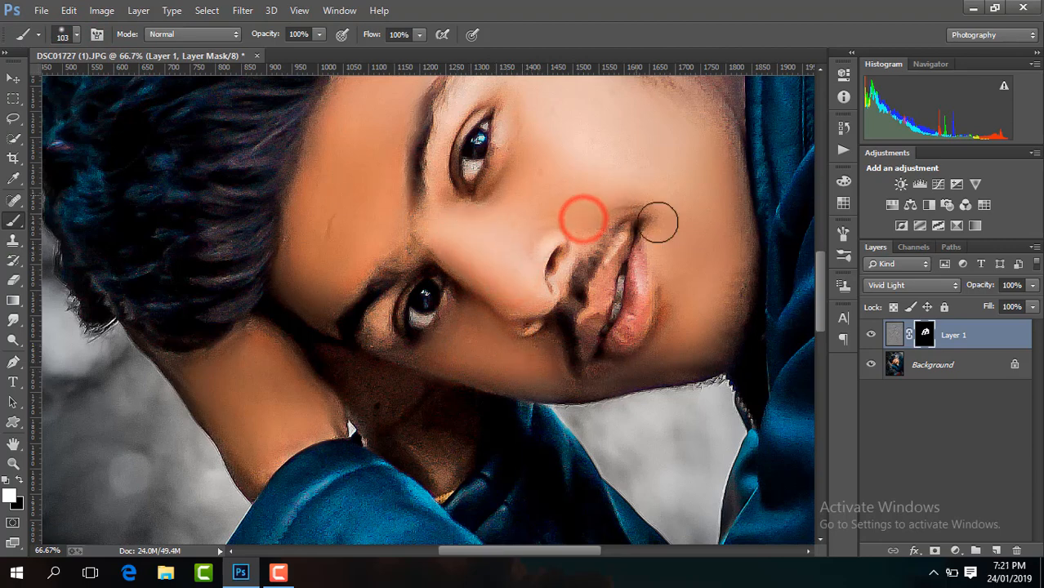
left_click_drag(683, 311, 718, 308)
- Merge the masked skin-smoothing layer and the background with Merge Visible
key("ctrl+minus")
key("ctrl+minus")
key("ctrl+minus")
key("ctrl+minus")
key("ctrl+minus")
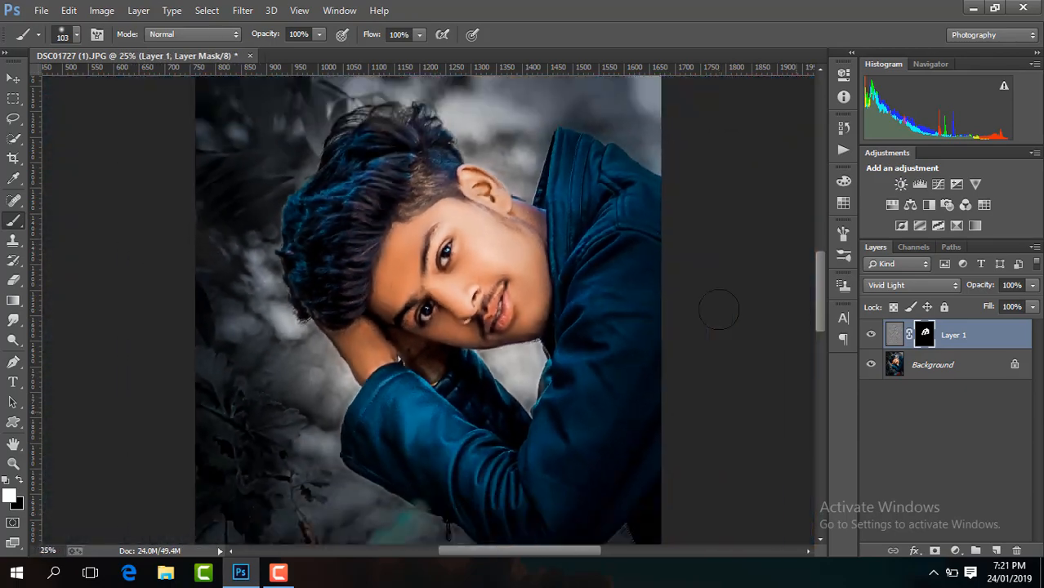
right_click(876, 337)
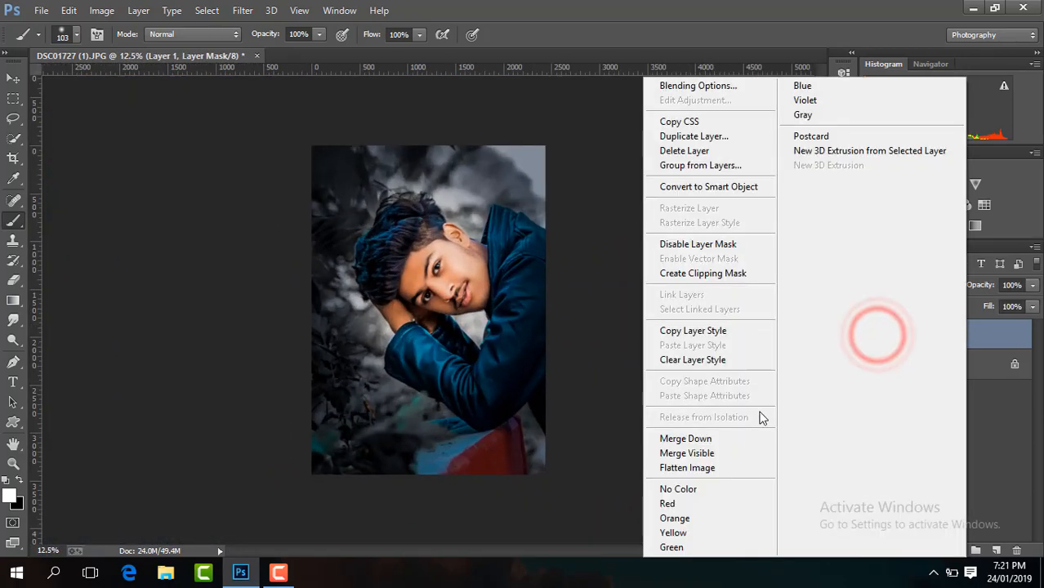
left_click(742, 454)
- Try the Oil Paint filter with Stylization 8.71, Cleanliness 1.9 and Shine 0 on a duplicate layer, and merge the visible layers
key("ctrl+j")
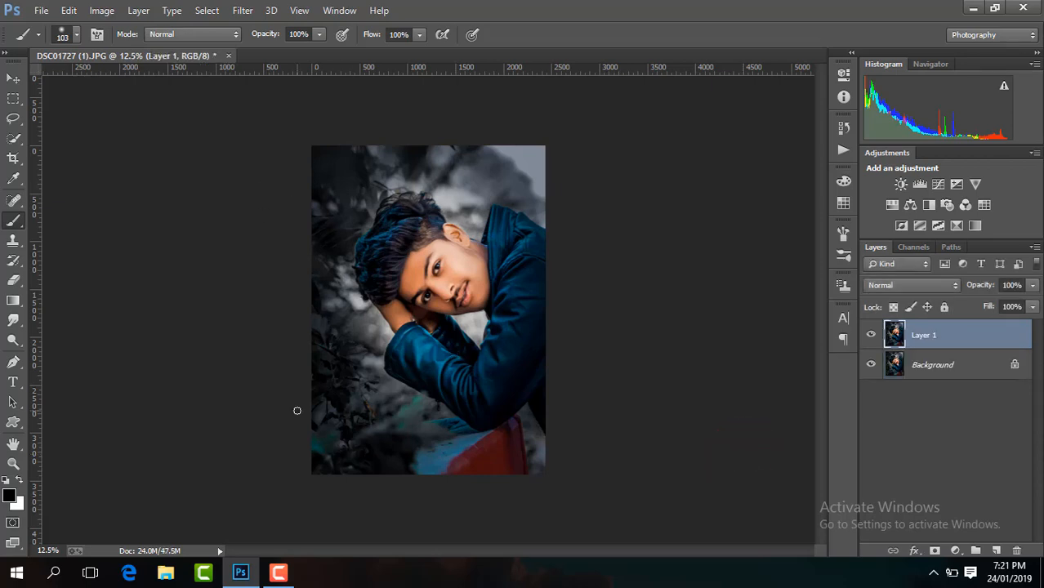
left_click(248, 13)
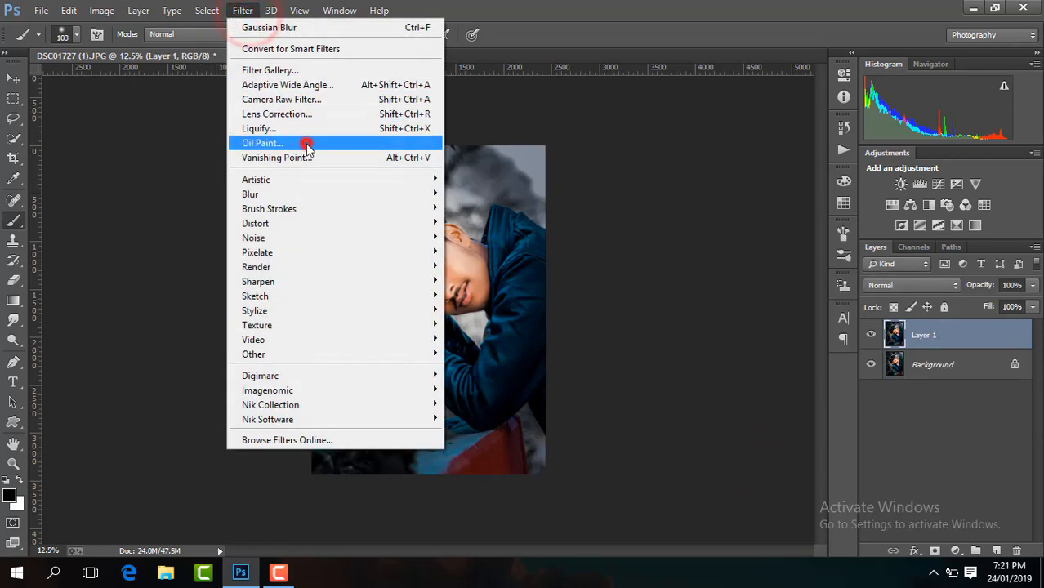
left_click(305, 143)
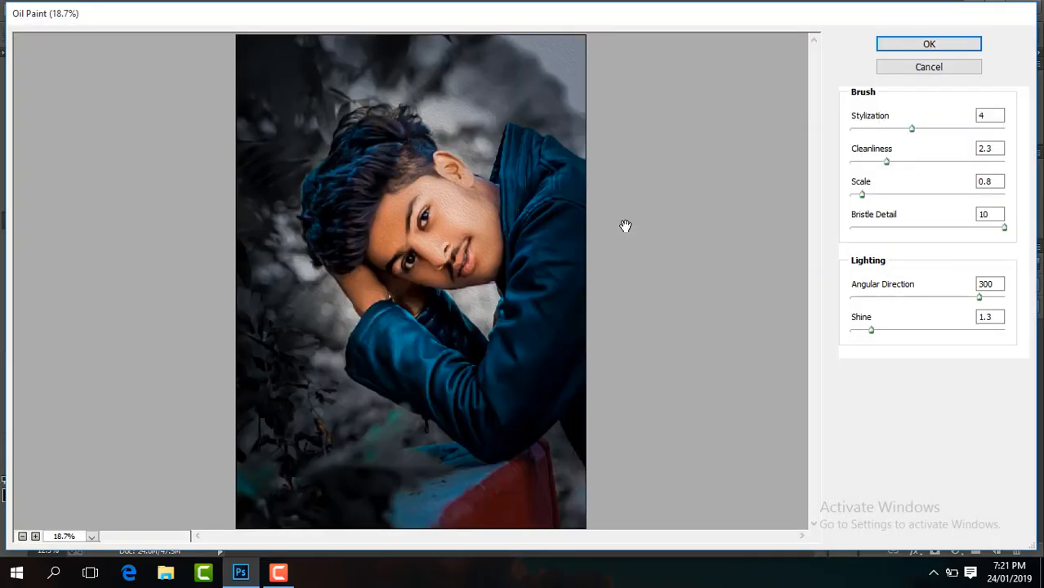
left_click(414, 238)
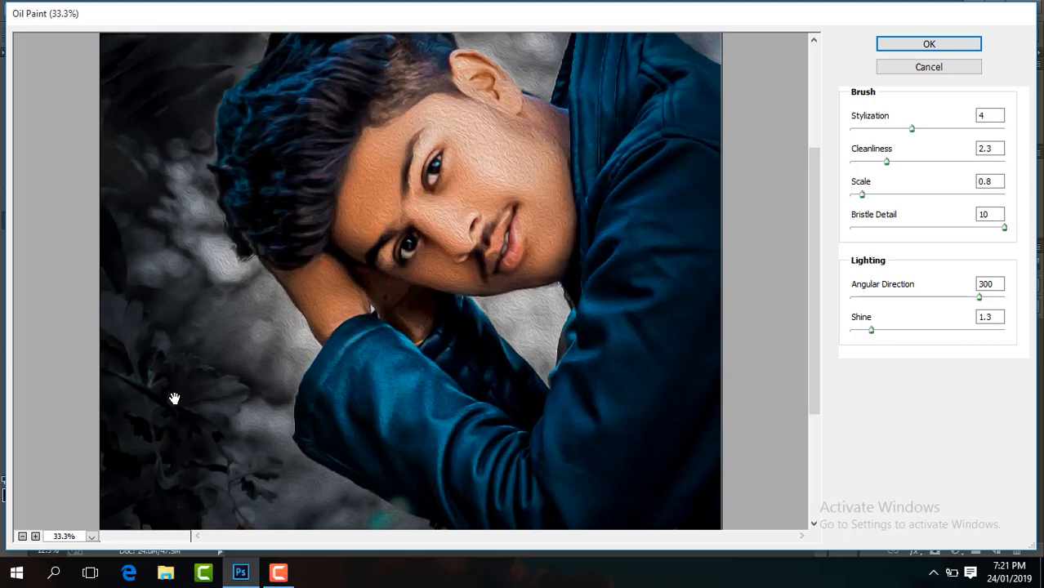
left_click_drag(871, 332, 811, 329)
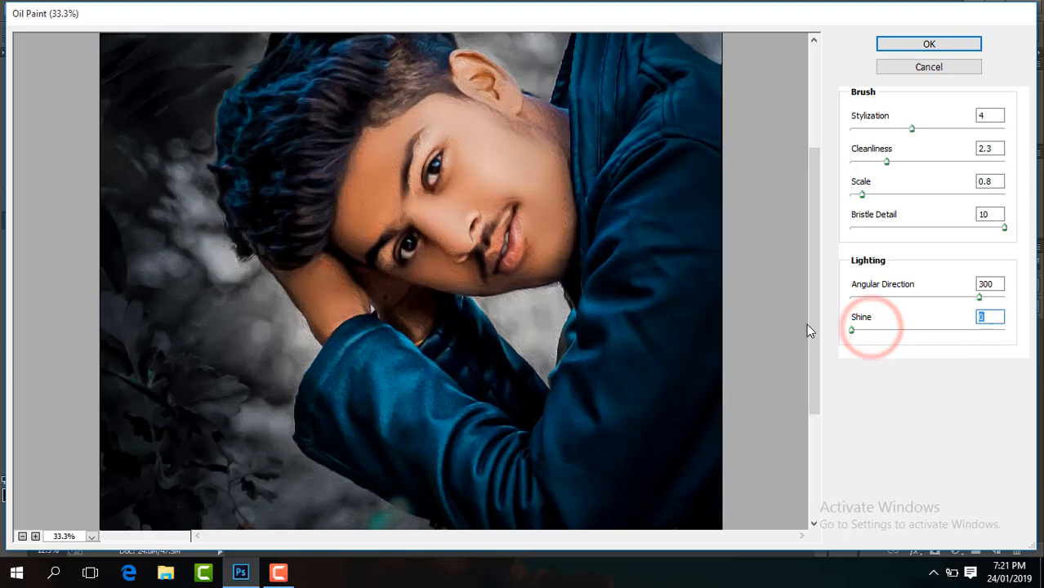
left_click(961, 128)
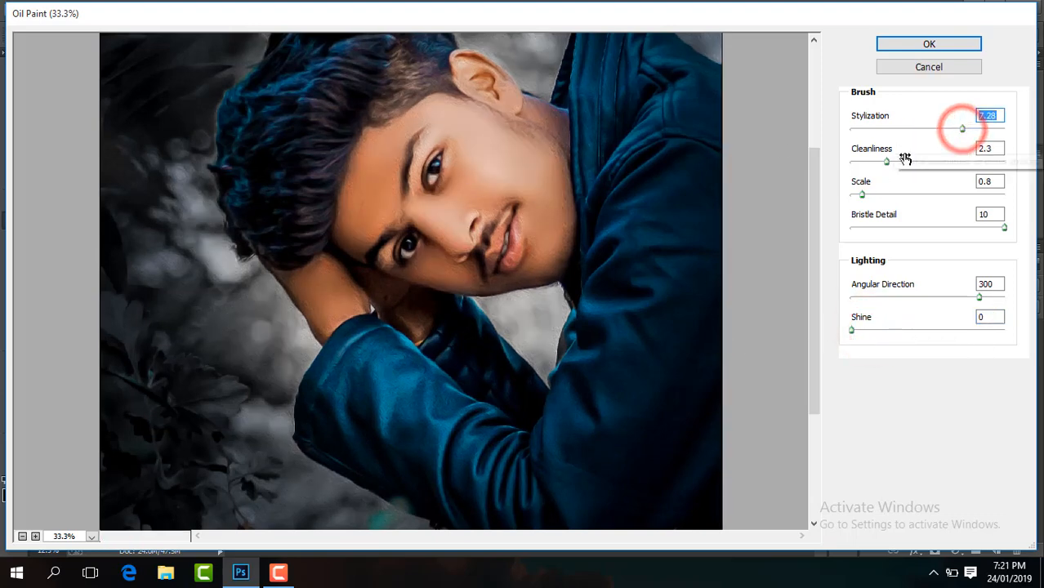
left_click_drag(876, 162, 893, 180)
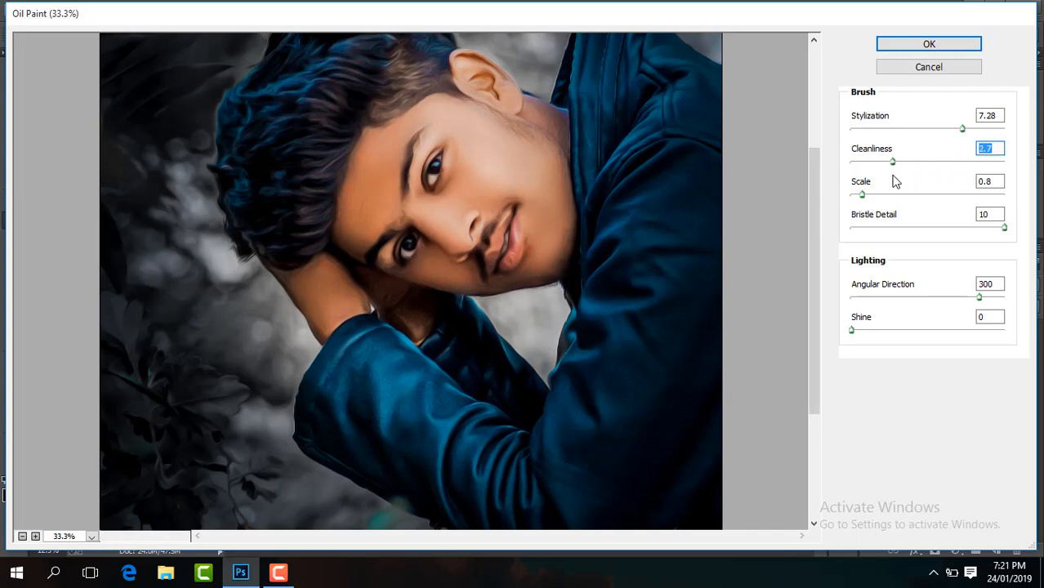
left_click_drag(963, 129, 986, 137)
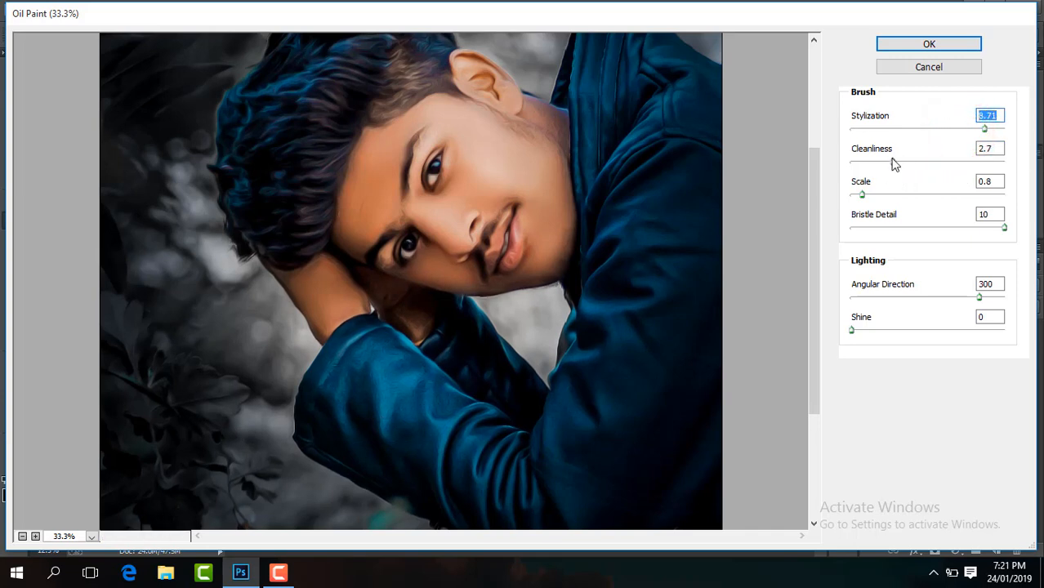
left_click_drag(892, 161, 881, 164)
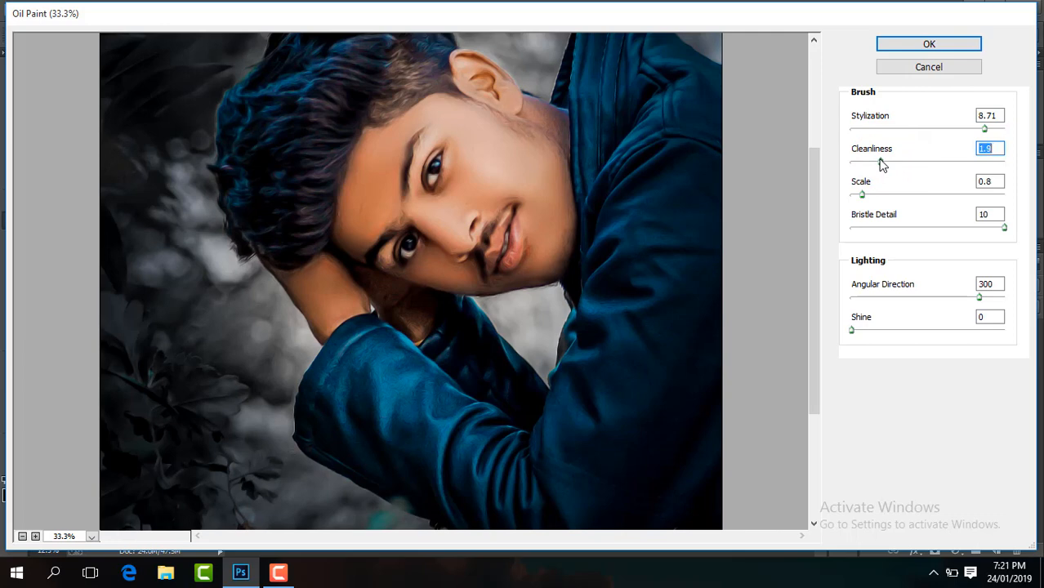
left_click(926, 65)
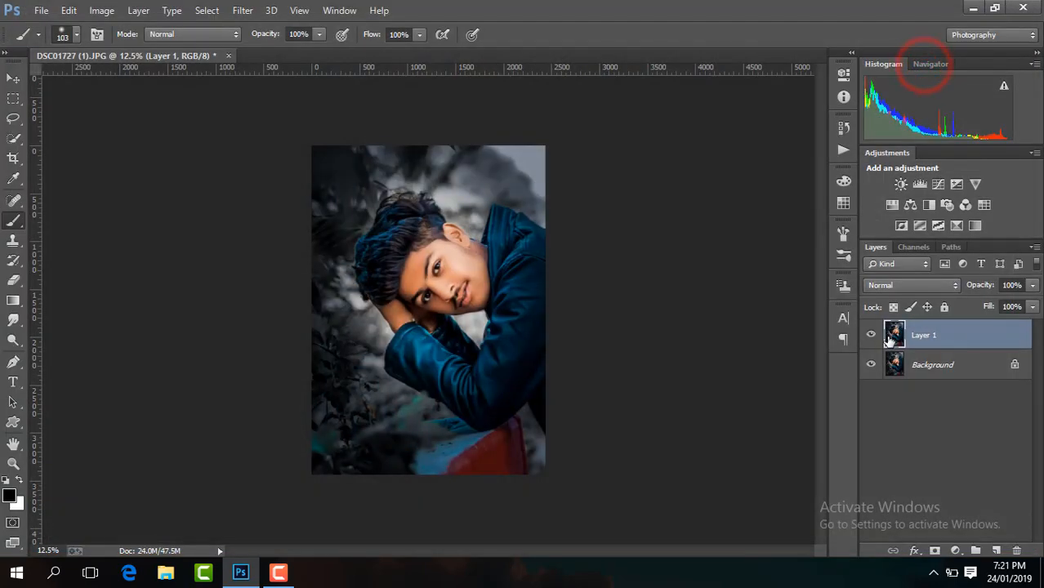
right_click(956, 333)
left_click(700, 455)
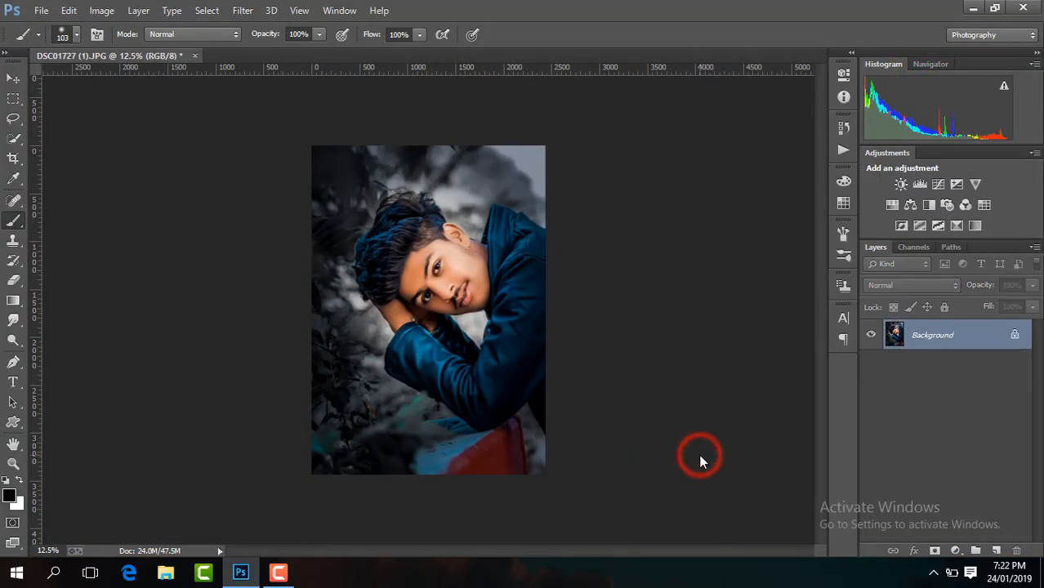
- Darken the photo's lower part with an 80% opacity black-to-transparent linear gradient on a duplicate layer and merge the visible layers
left_click(13, 300)
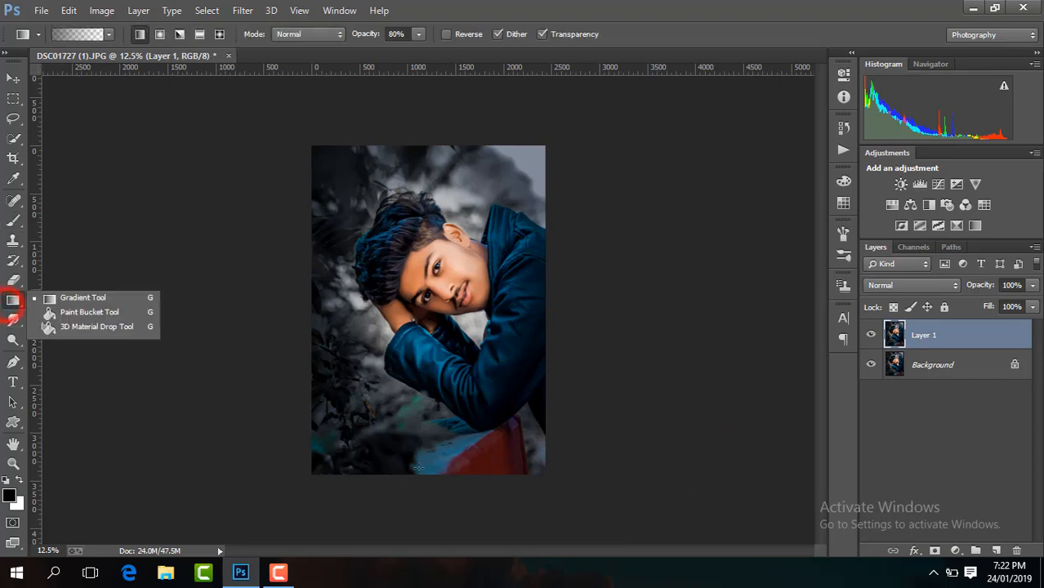
left_click_drag(429, 476, 422, 309)
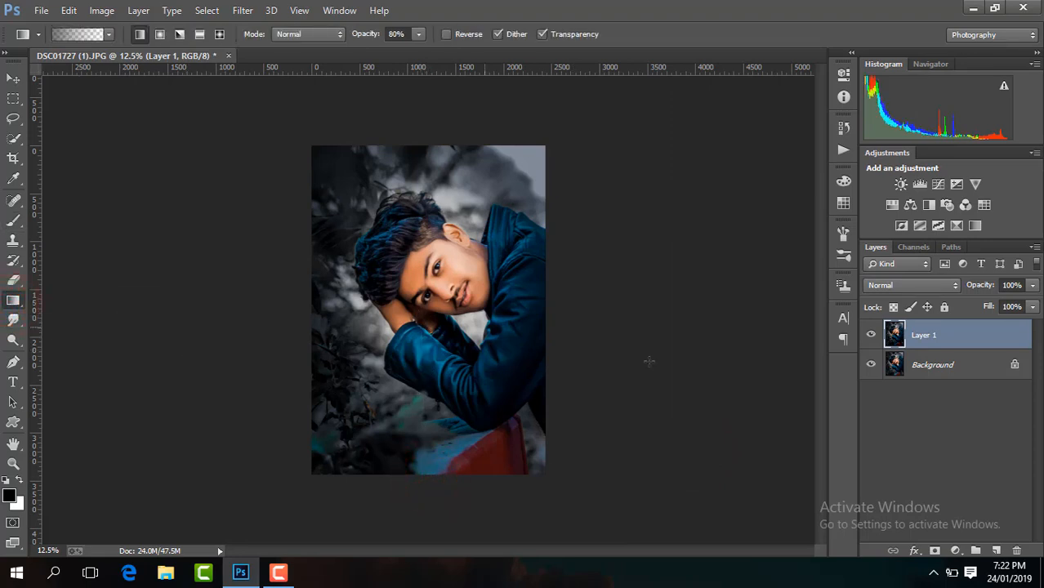
left_click(871, 335)
left_click(870, 335)
right_click(869, 334)
left_click(716, 457)
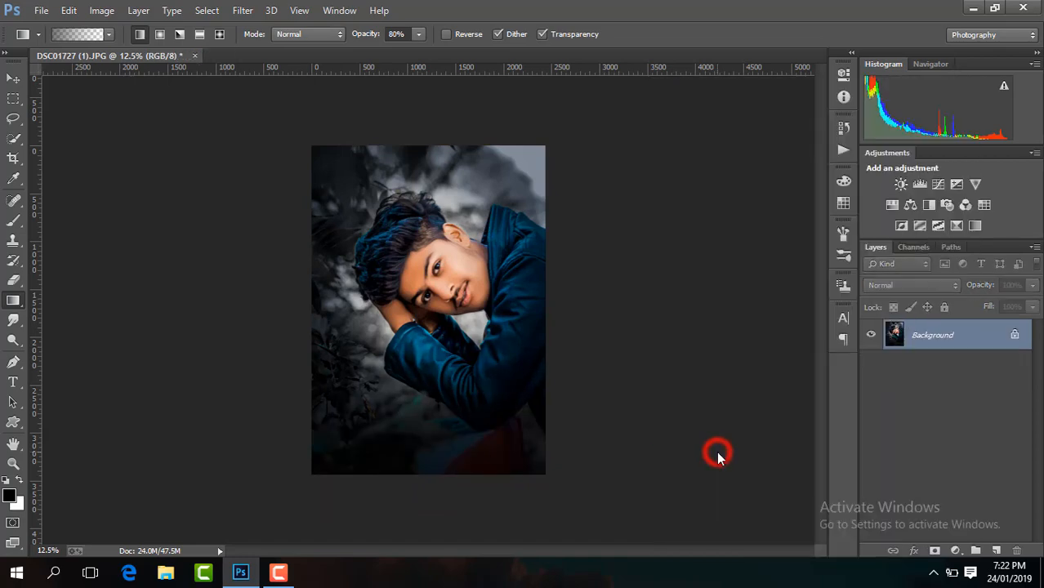
- Duplicate the merged layer and, in the Camera Raw Filter, set Contrast to +9, Shadows to +20 and Blacks to -8
key("ctrl+j")
left_click(243, 9)
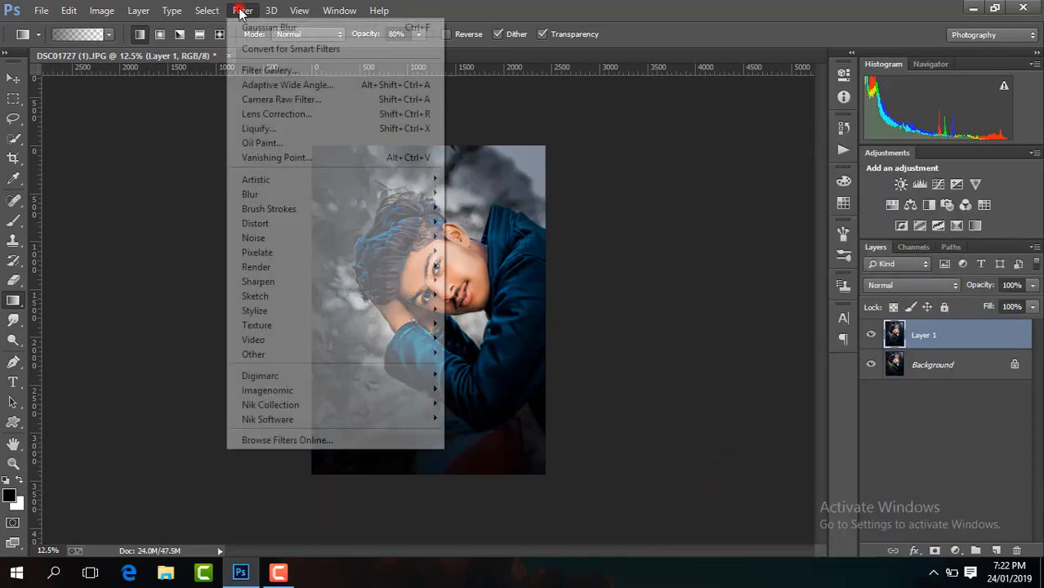
left_click(333, 106)
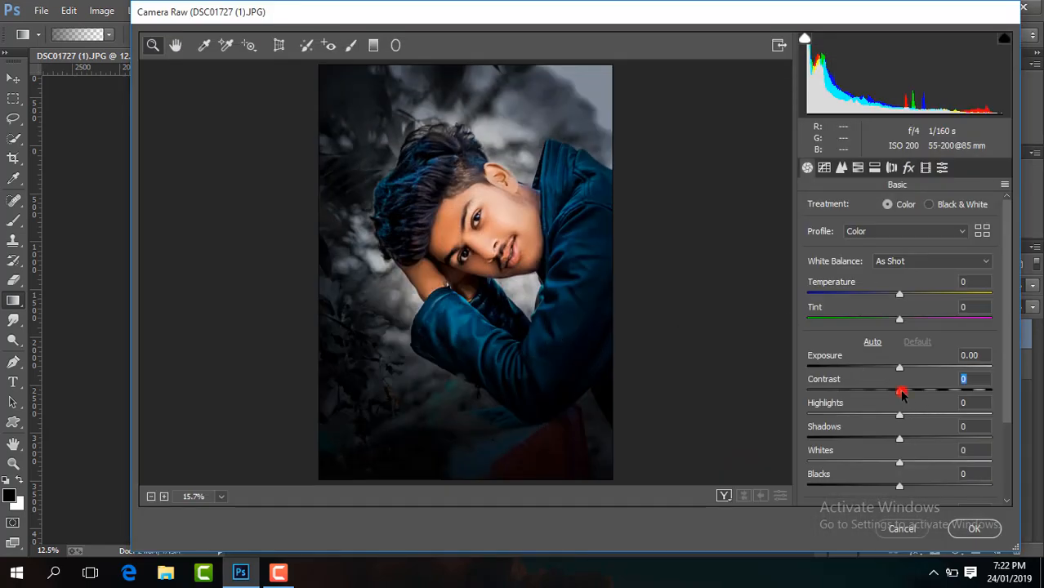
left_click_drag(903, 393, 911, 396)
- Set the Oranges saturation to -10 and the Oranges luminance to +11 in the HSL adjustments
left_click(858, 167)
left_click(871, 208)
left_click_drag(896, 283, 895, 282)
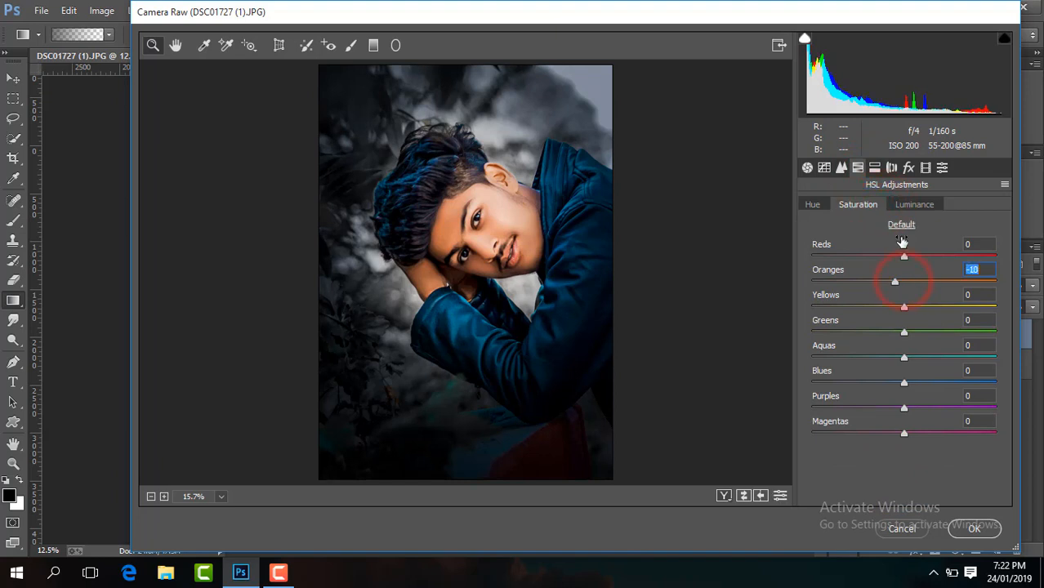
left_click(914, 206)
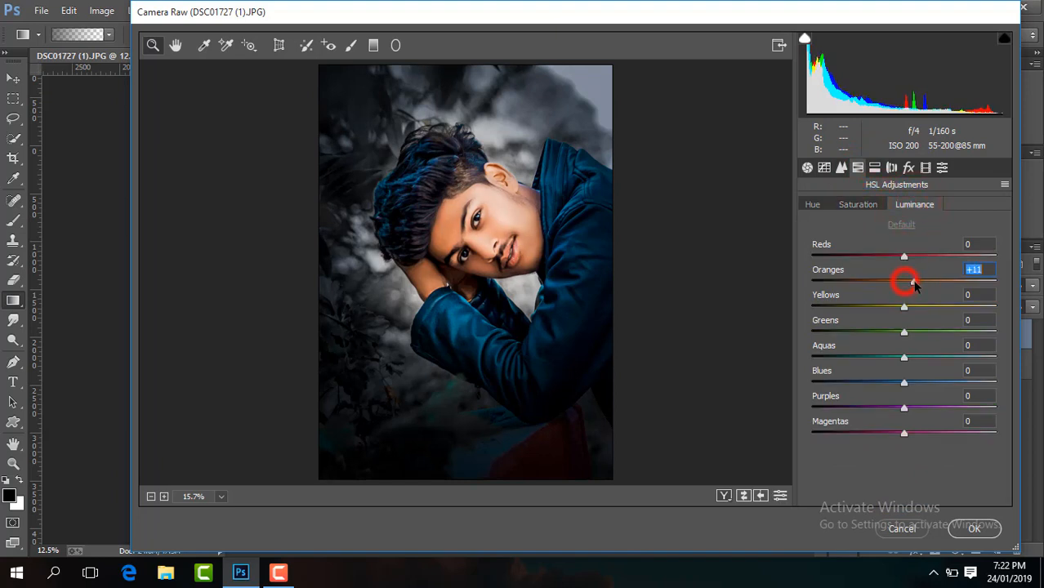
- Set the sharpening Amount to 28 and the luminance noise reduction to 29
left_click(843, 167)
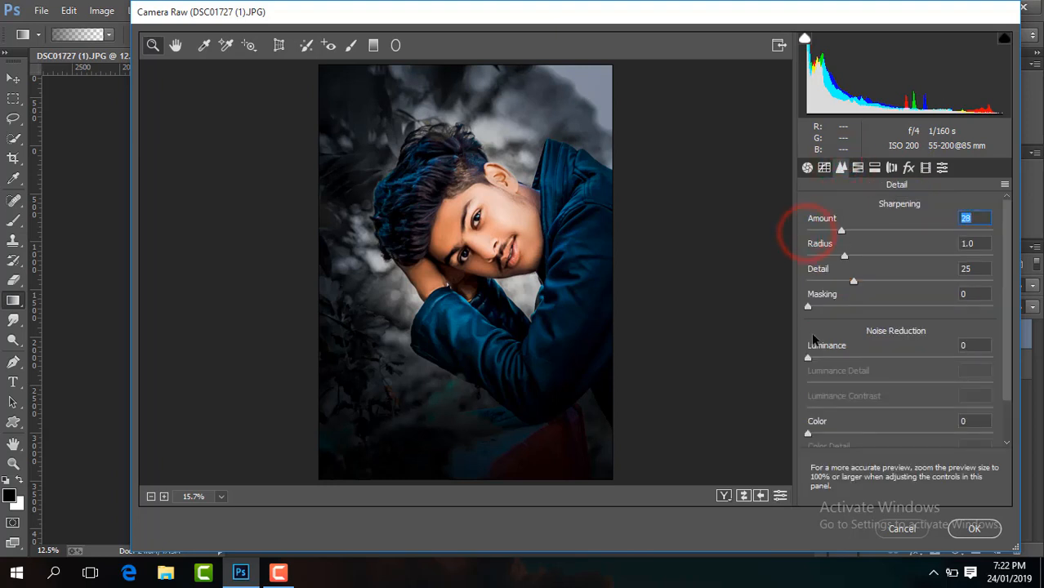
left_click_drag(809, 361, 863, 364)
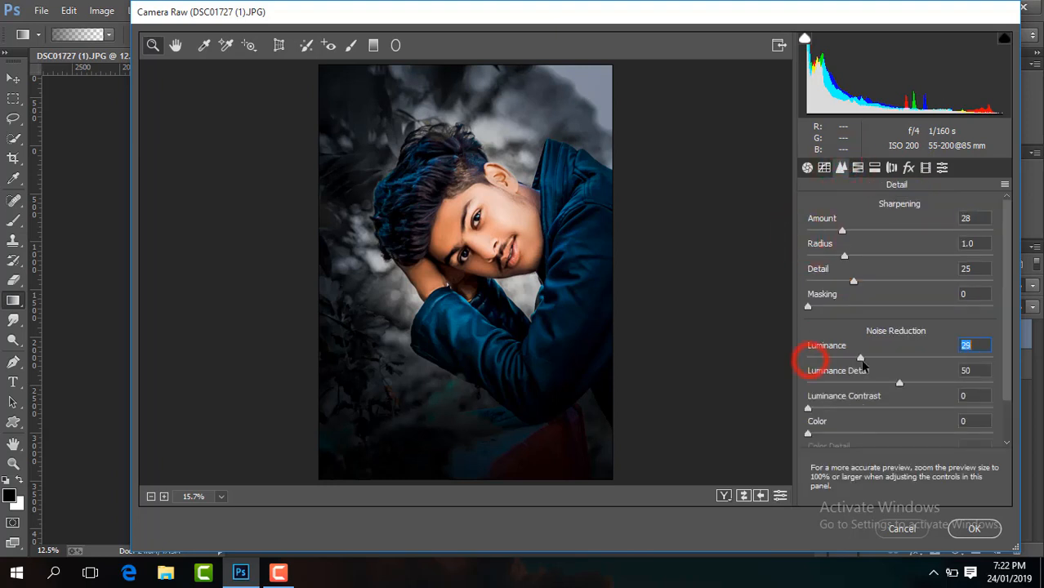
- Set Exposure to +0.05, apply the Camera Raw adjustments and compare the photo with and without them
left_click(806, 168)
left_click(902, 372)
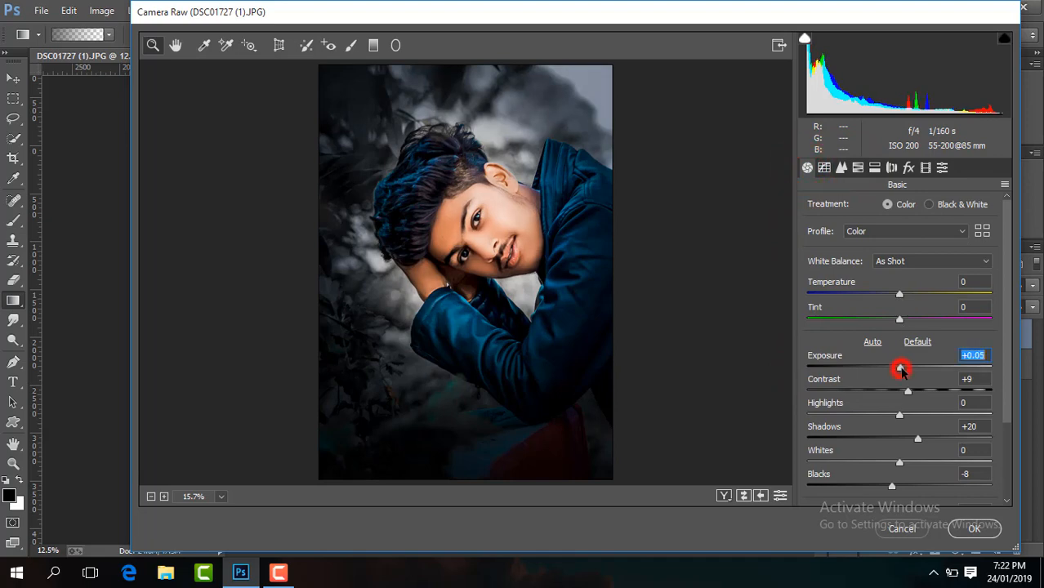
left_click(974, 531)
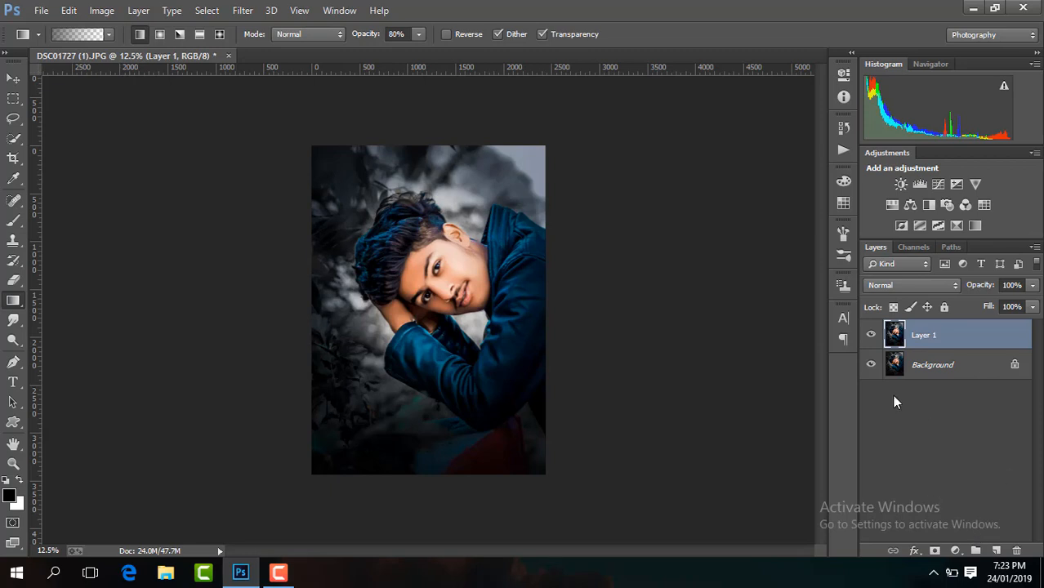
left_click(871, 335)
left_click(871, 335)
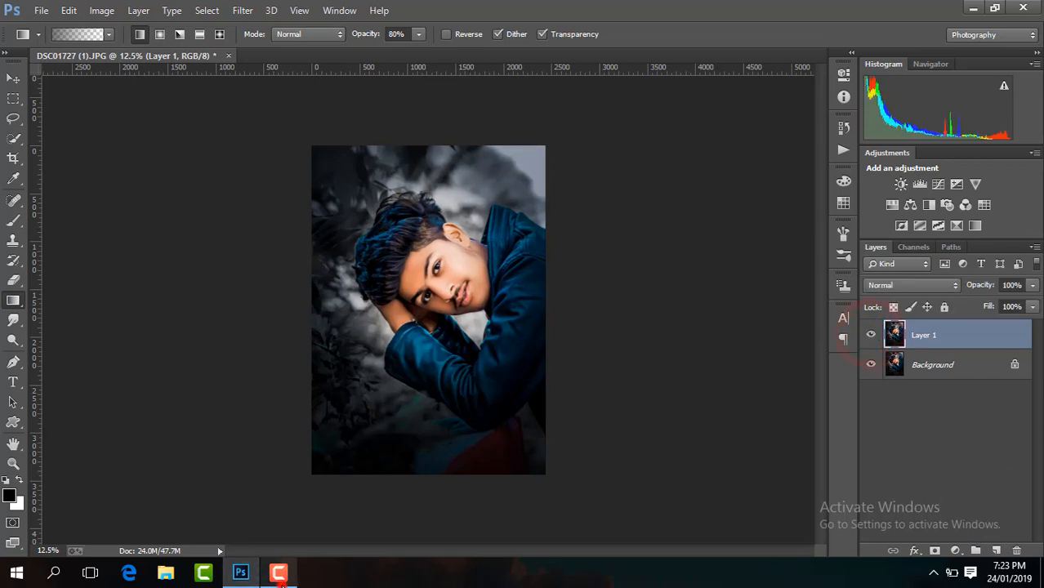
- Raise the Contrast of the placed jellyfish image to +100 with the Camera Raw Filter
left_click(971, 513)
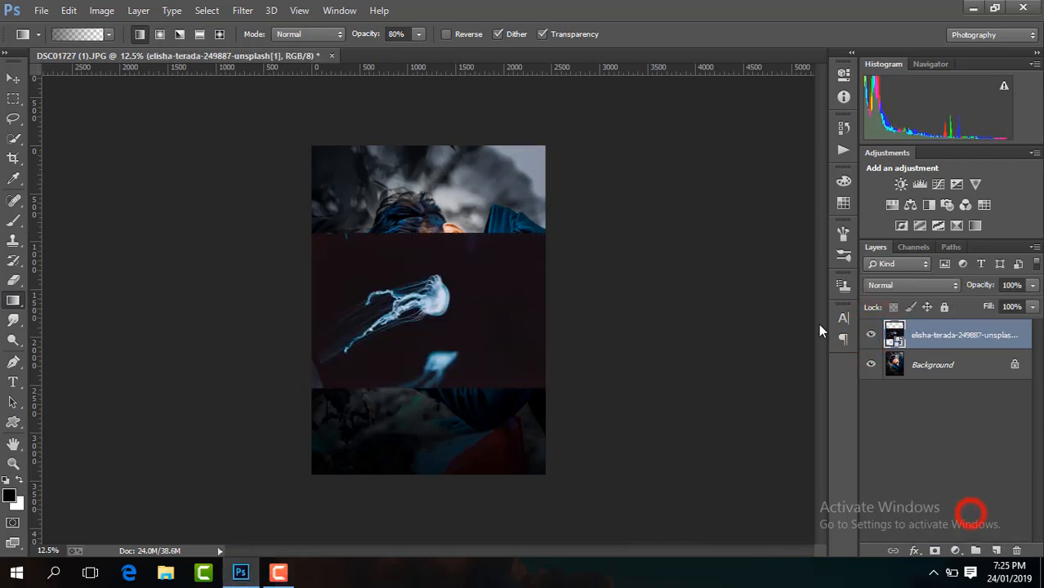
left_click(872, 335)
left_click(871, 335)
left_click(243, 10)
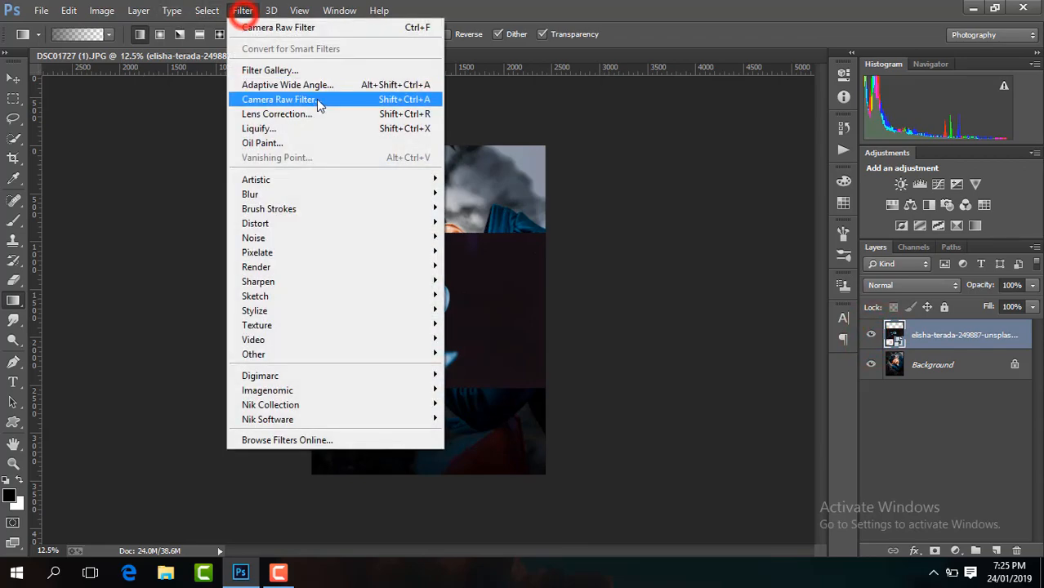
left_click(318, 100)
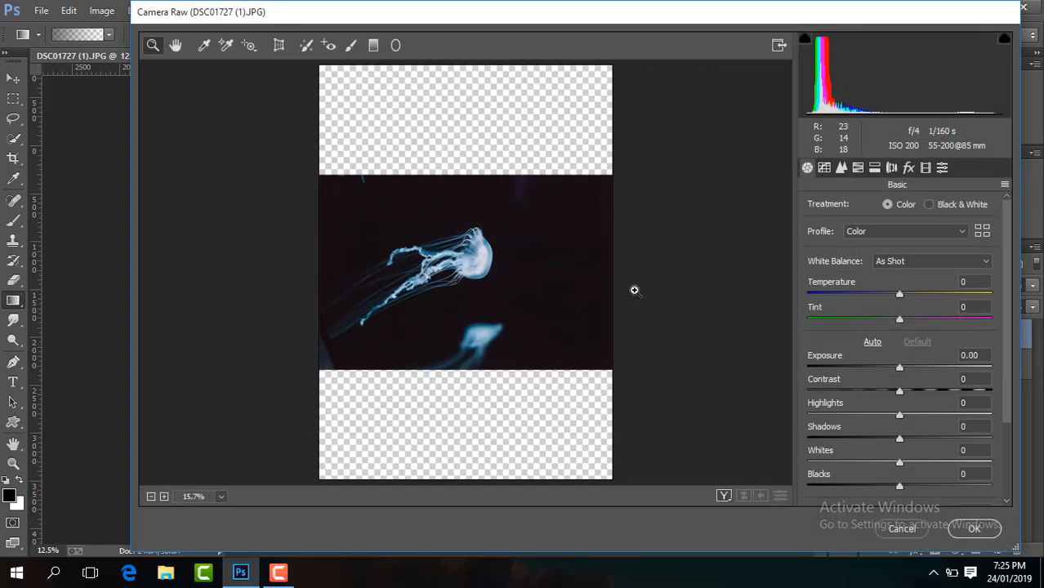
left_click_drag(901, 393, 991, 393)
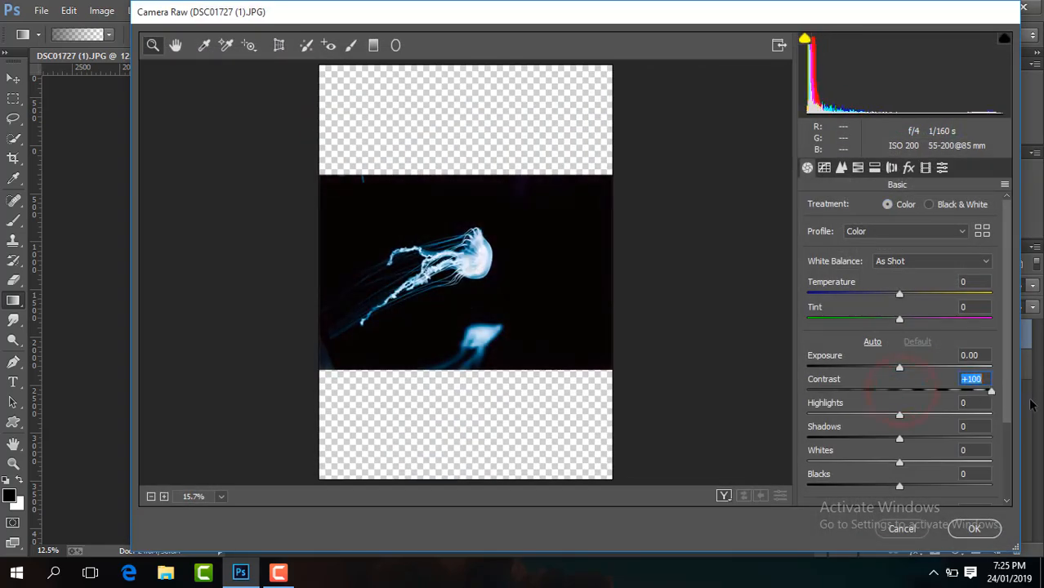
left_click(972, 529)
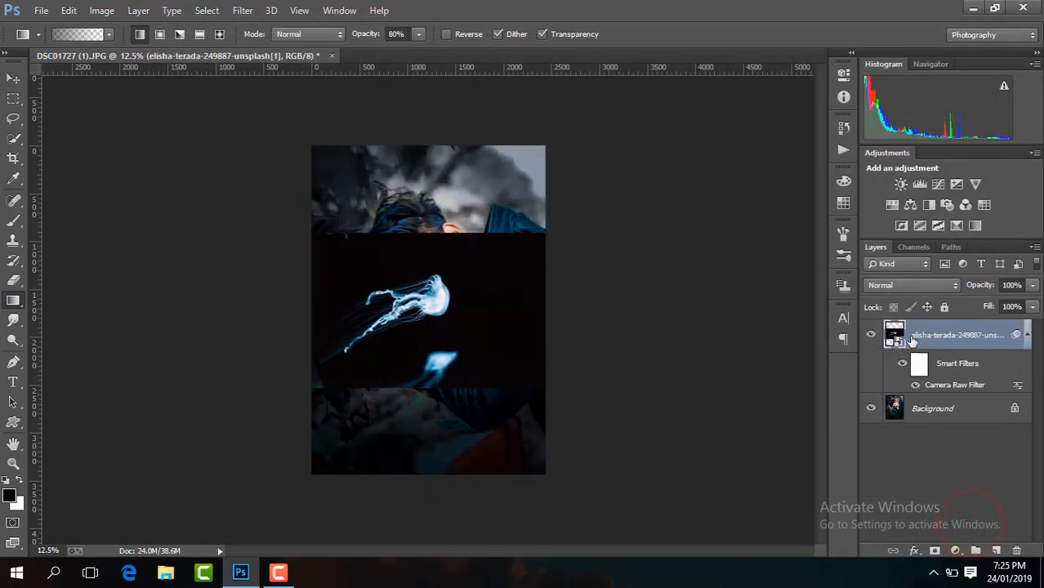
- Set the jellyfish layer's blend mode to Screen and check how it blends by toggling its visibility
left_click(892, 286)
left_click(890, 126)
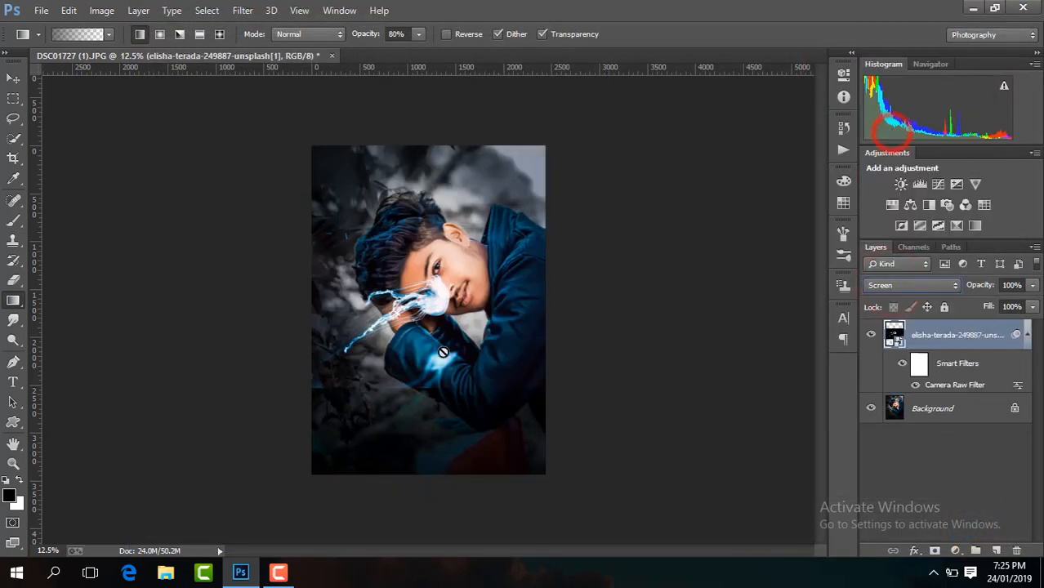
key("ctrl+plus")
key("ctrl+plus")
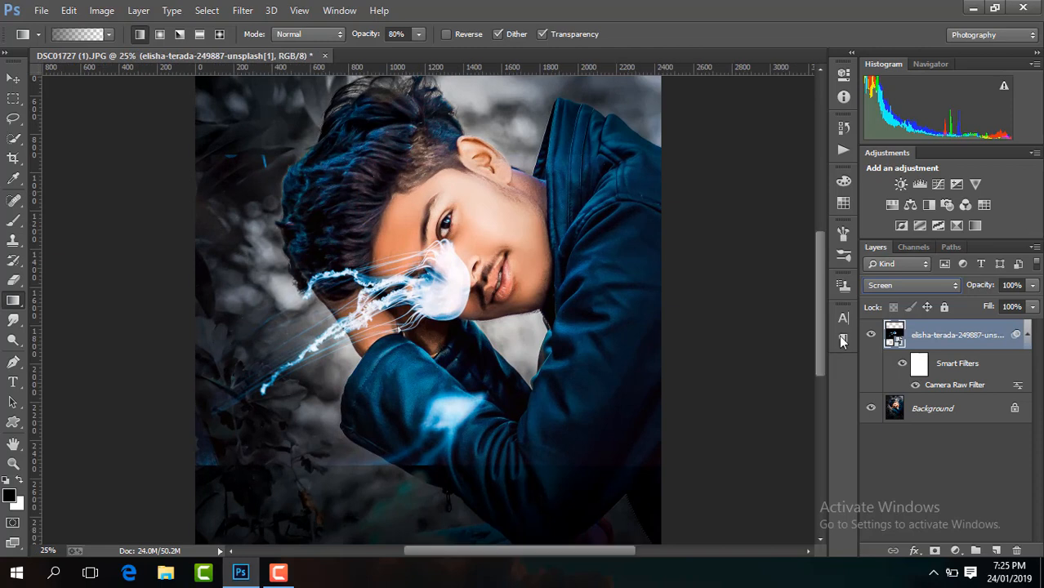
left_click_drag(821, 245, 823, 252)
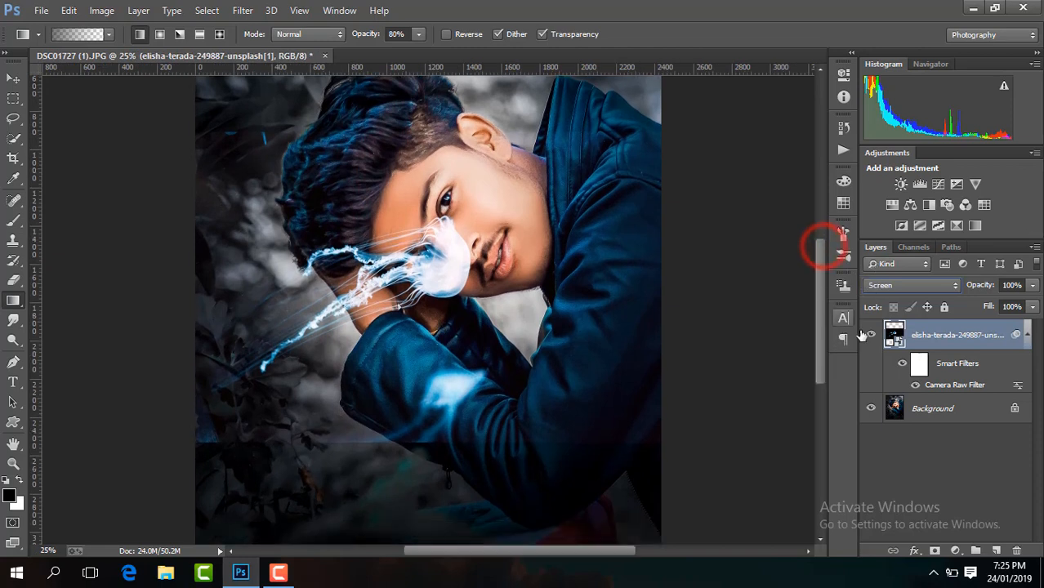
left_click(870, 330)
left_click(870, 331)
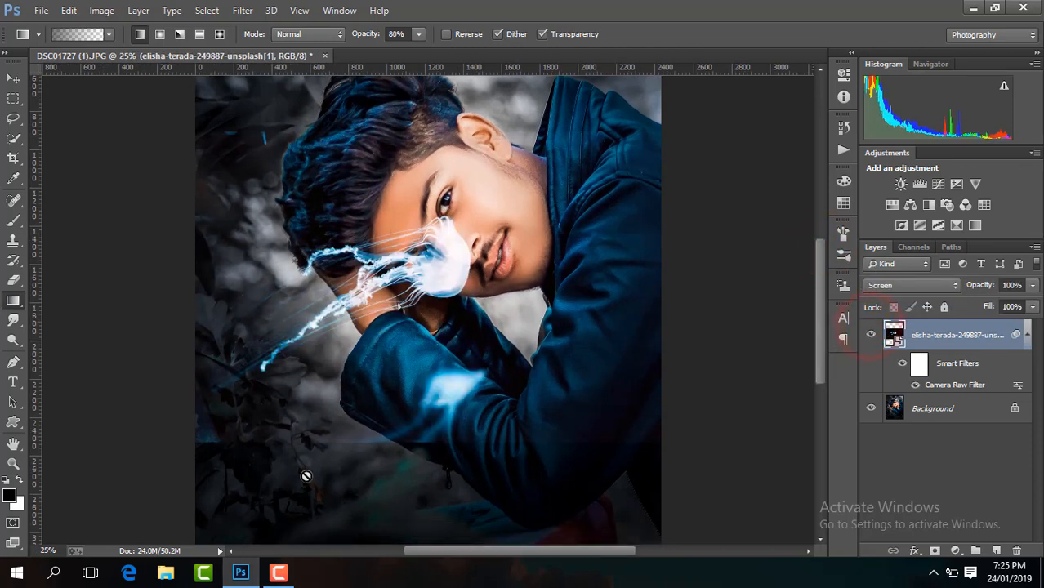
- Lower the Blacks of the jellyfish layer to -100 with a second Camera Raw Filter
left_click(243, 11)
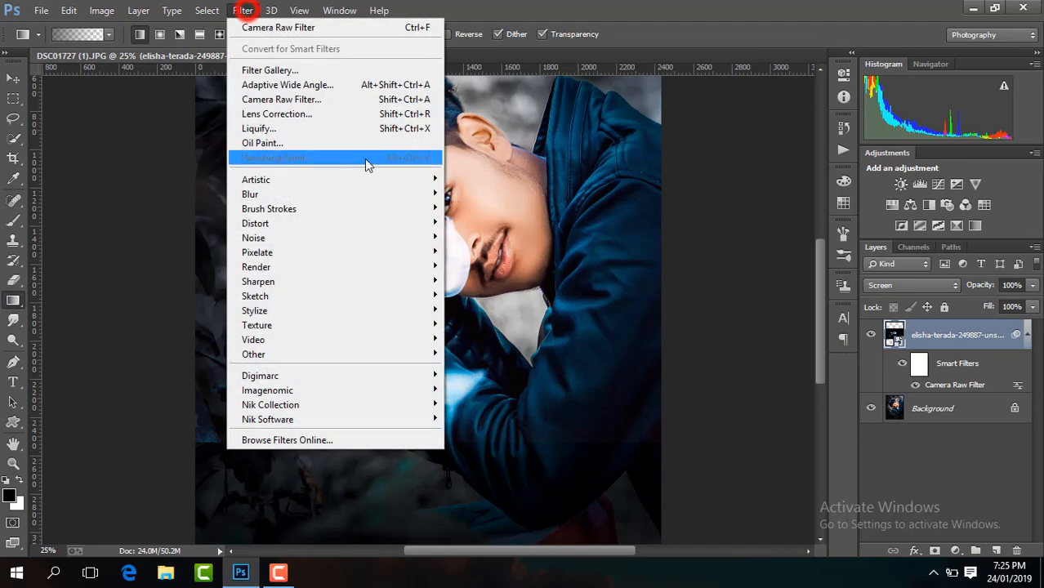
left_click(343, 101)
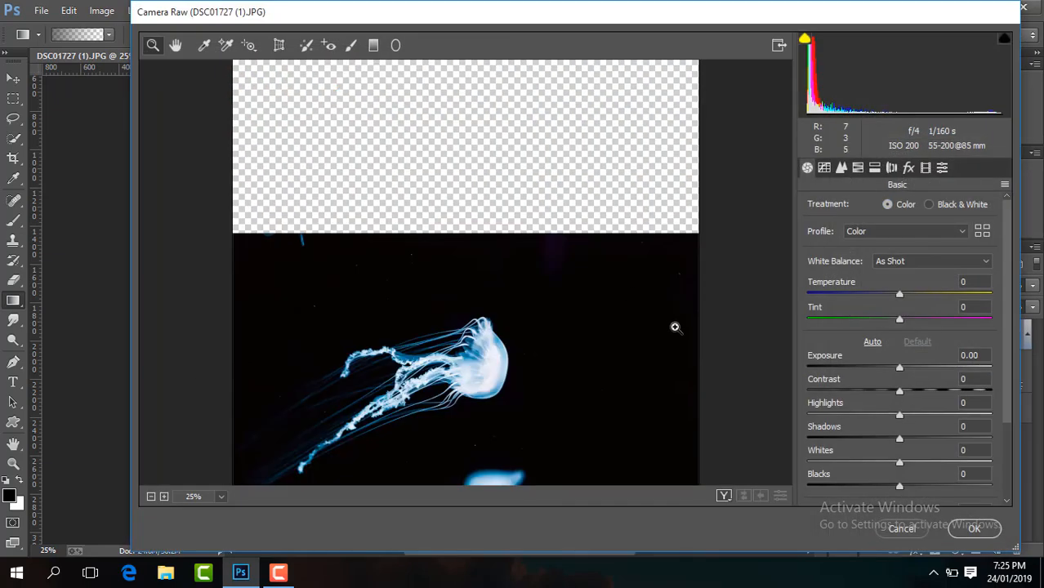
left_click(176, 47)
left_click_drag(524, 282, 511, 127)
left_click_drag(899, 488, 735, 493)
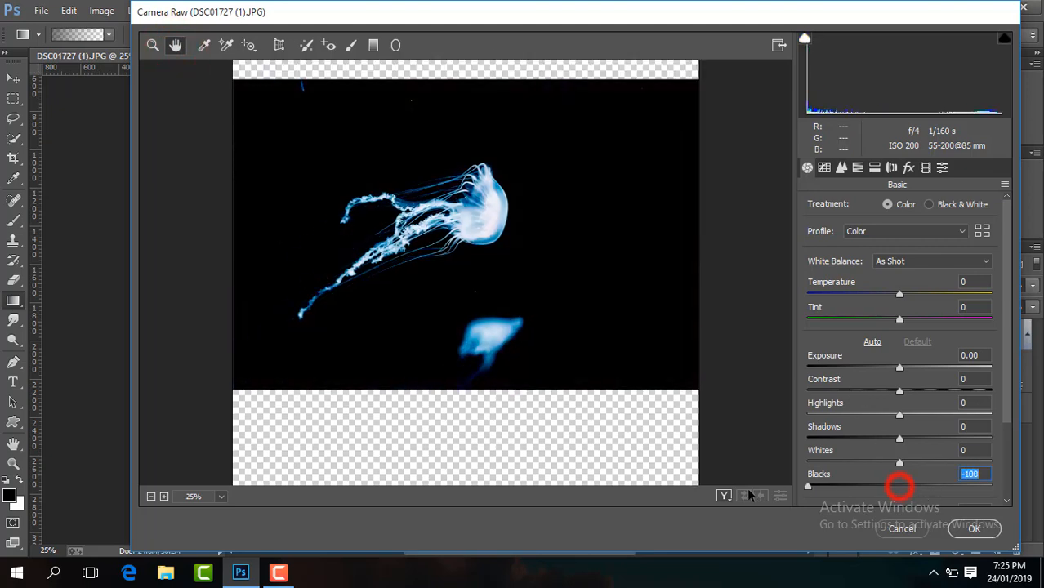
left_click(973, 529)
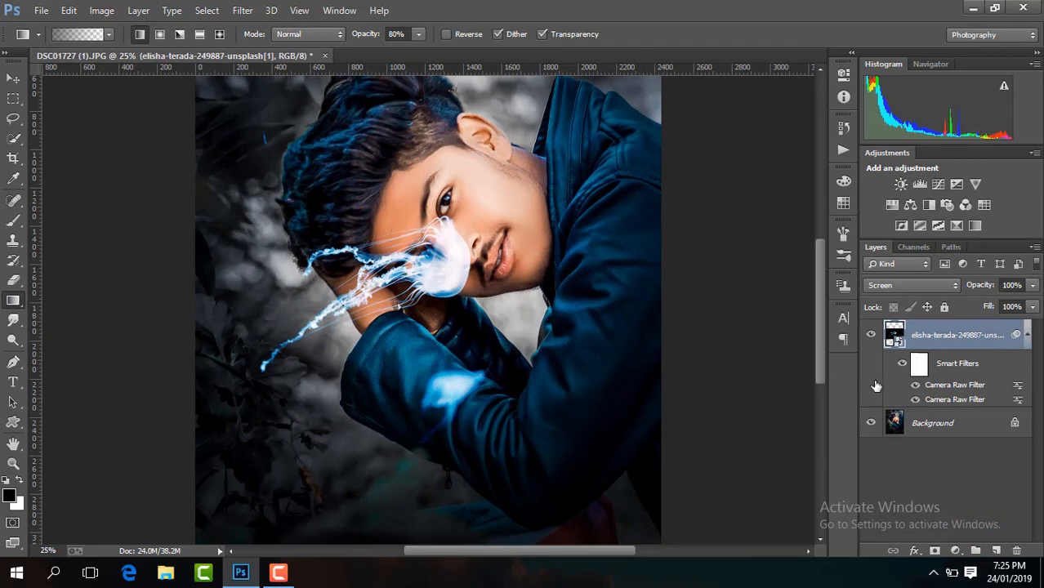
- Compare the portrait with and without the jellyfish layer
left_click(868, 335)
left_click(868, 335)
left_click(867, 335)
left_click(868, 337)
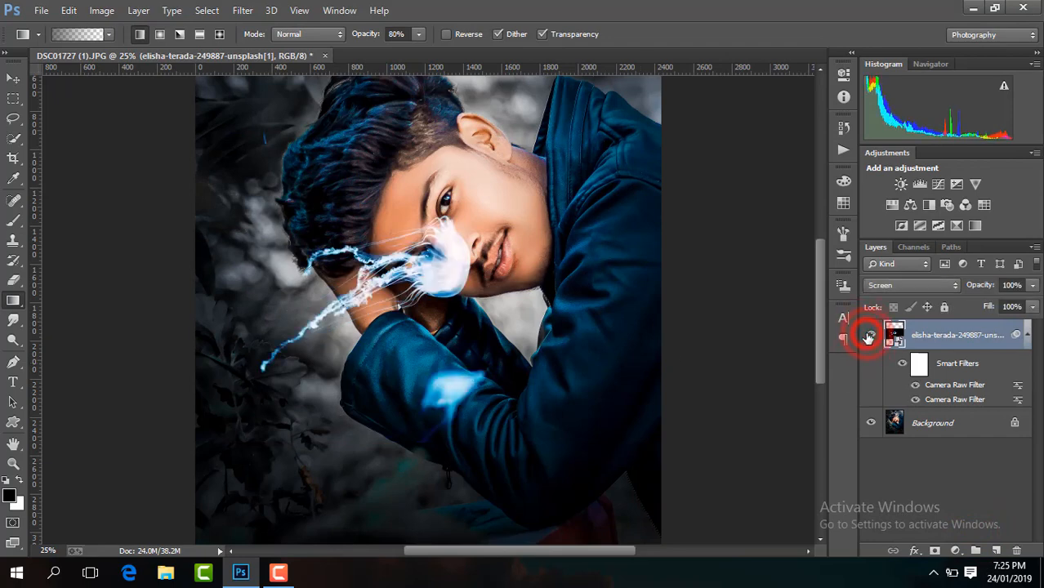
left_click(867, 338)
left_click(867, 335)
key("ctrl+minus")
key("ctrl+minus")
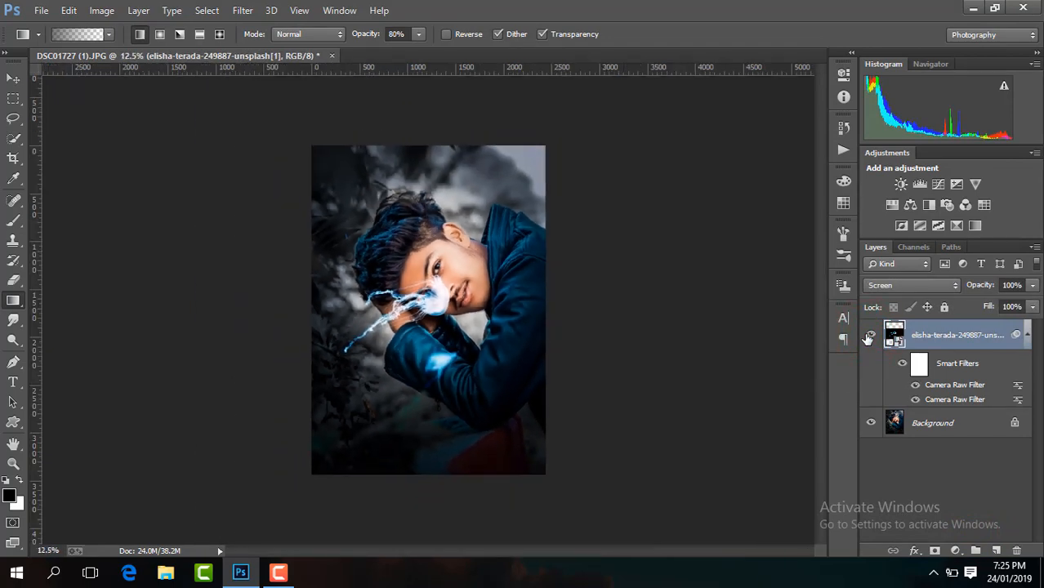
- Move the jellyfish down over the lower sleeve, duplicate its layer and place the copy in the photo's upper-right corner
left_click(14, 78)
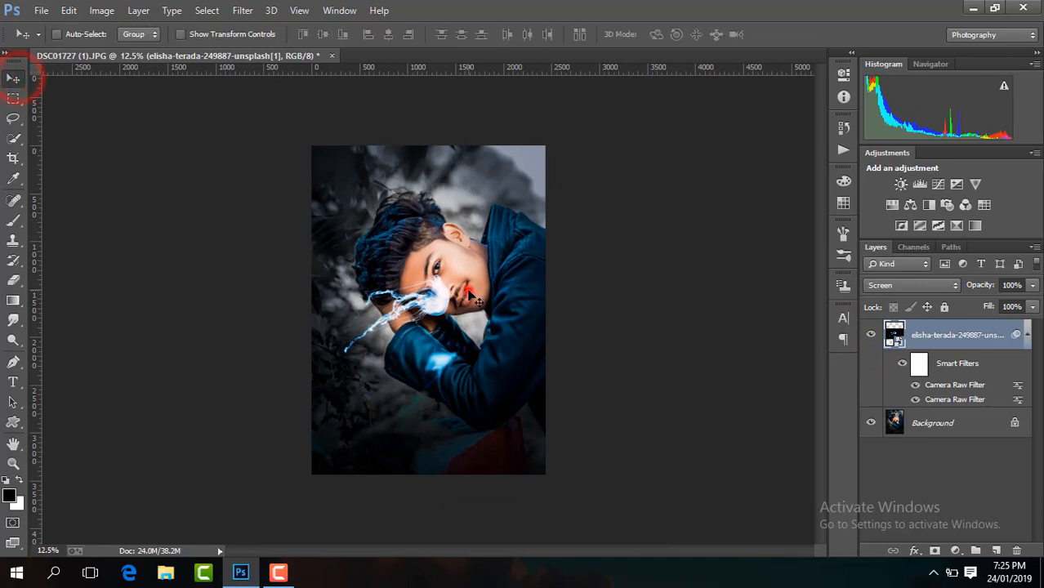
left_click_drag(477, 303, 523, 161)
key("ctrl+j")
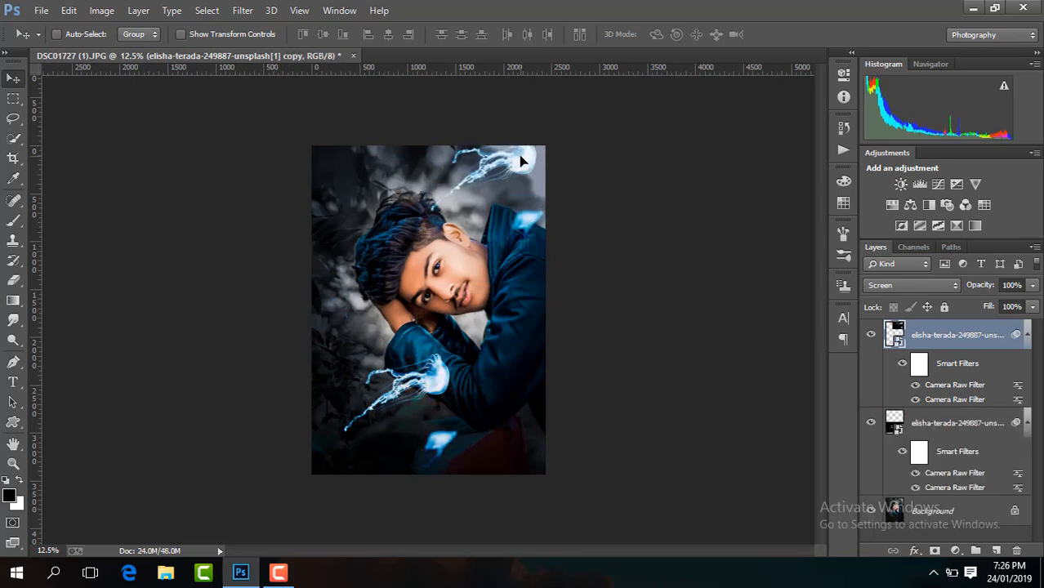
- Rasterize the jellyfish copy and erase its small blurred jellyfish over the shoulder with a 507 px eraser
left_click(15, 279)
left_click(448, 237)
key("Return")
key("ctrl+plus")
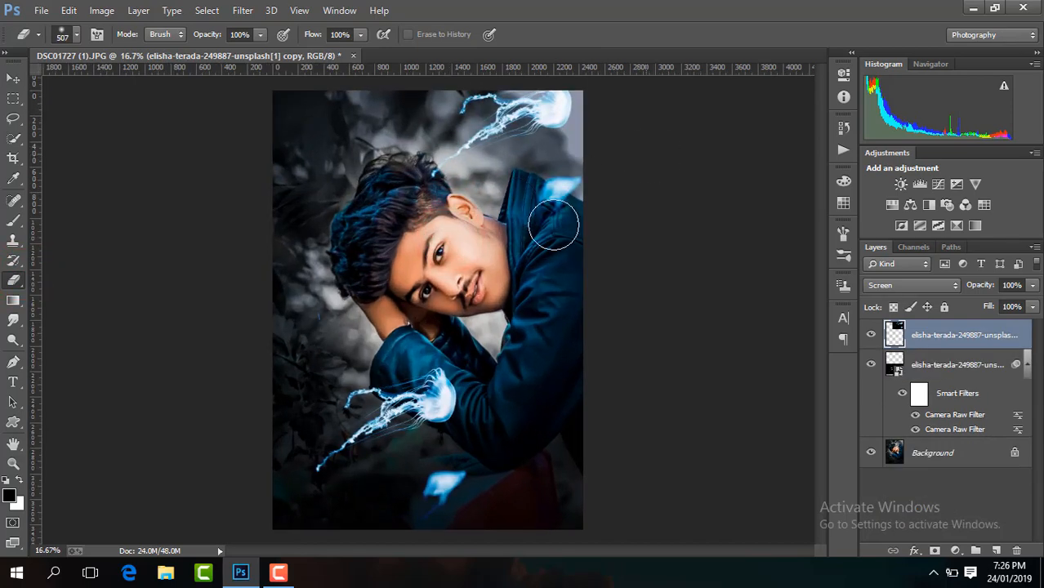
mouse_move(609, 177)
left_mouse_down()
mouse_move(572, 193)
mouse_move(562, 212)
mouse_move(555, 203)
mouse_move(588, 200)
mouse_move(578, 251)
left_mouse_up()
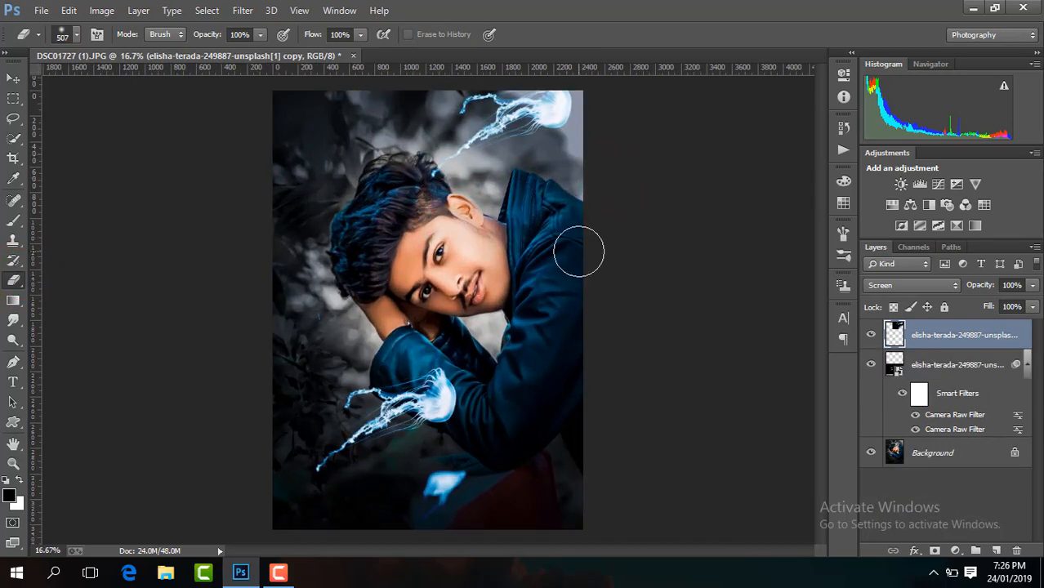
key("ctrl+minus")
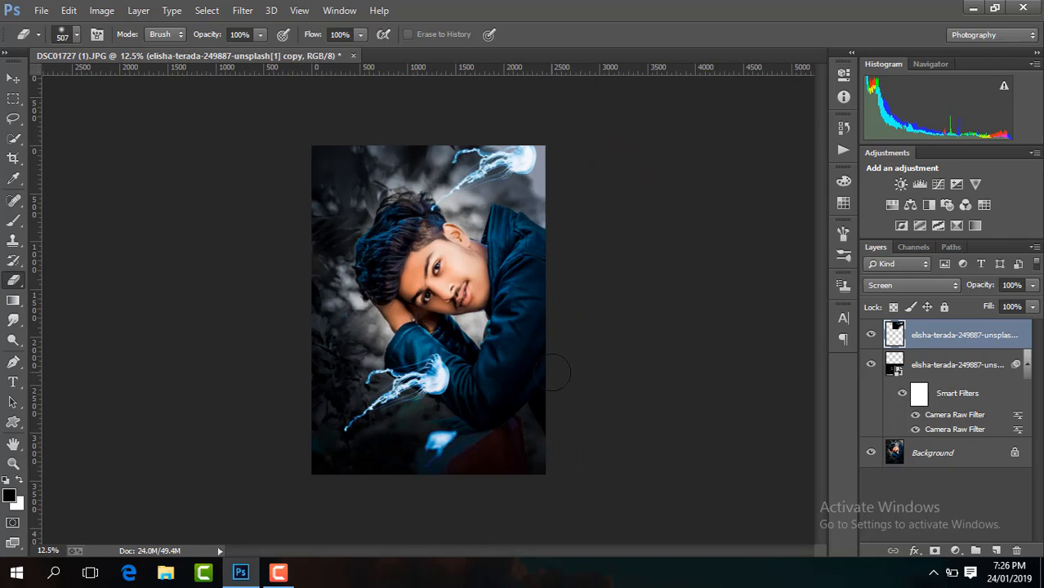
- Duplicate the cleaned jellyfish layer and move the new copy to the photo's left edge beside the hair
key("ctrl+j")
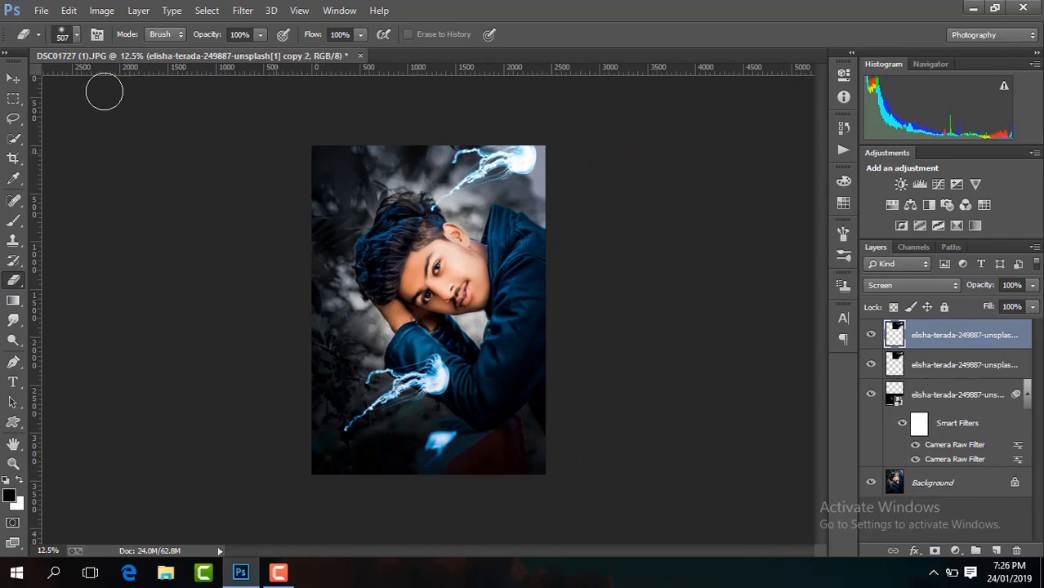
left_click(13, 79)
left_click_drag(524, 178, 361, 230)
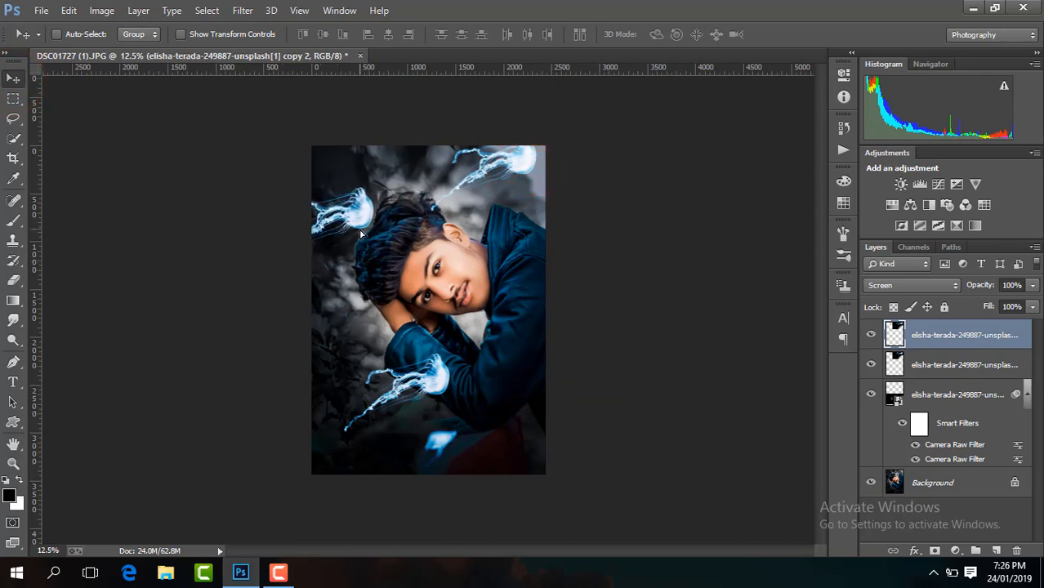
- Rotate the jellyfish copy beside the hair by about -140° and move it toward the photo's upper-left corner, adjusting its tilt
left_click(259, 35)
left_click_drag(499, 233, 192, 103)
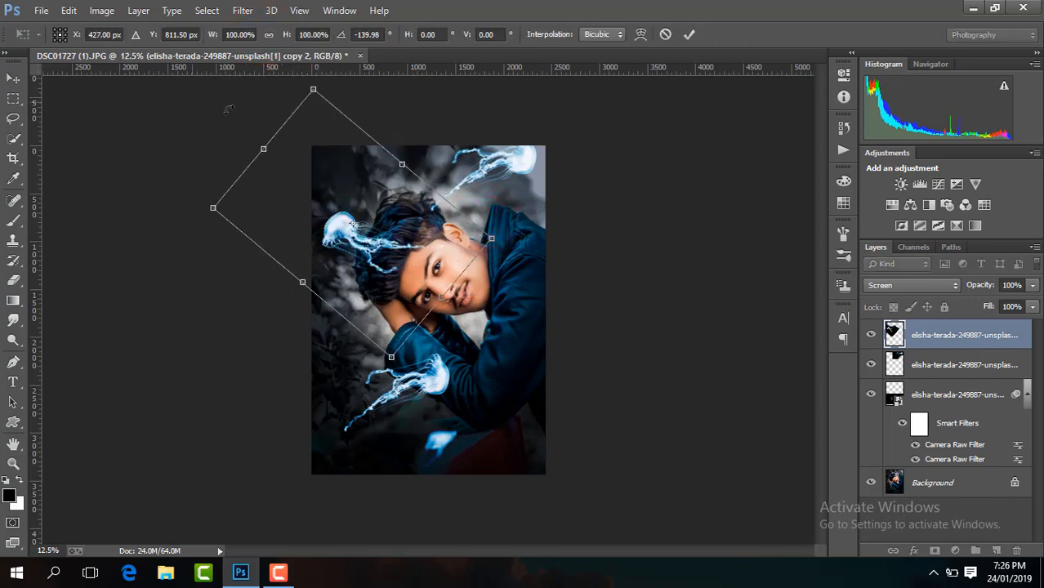
left_click(688, 36)
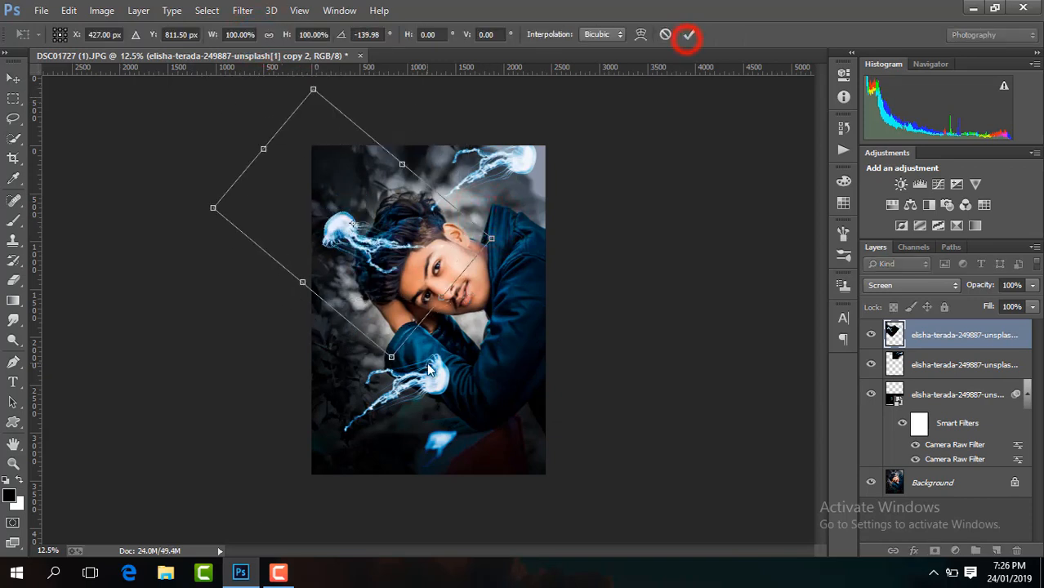
left_click(691, 34)
left_click_drag(420, 268, 378, 286)
left_click_drag(466, 207, 441, 200)
key("Escape")
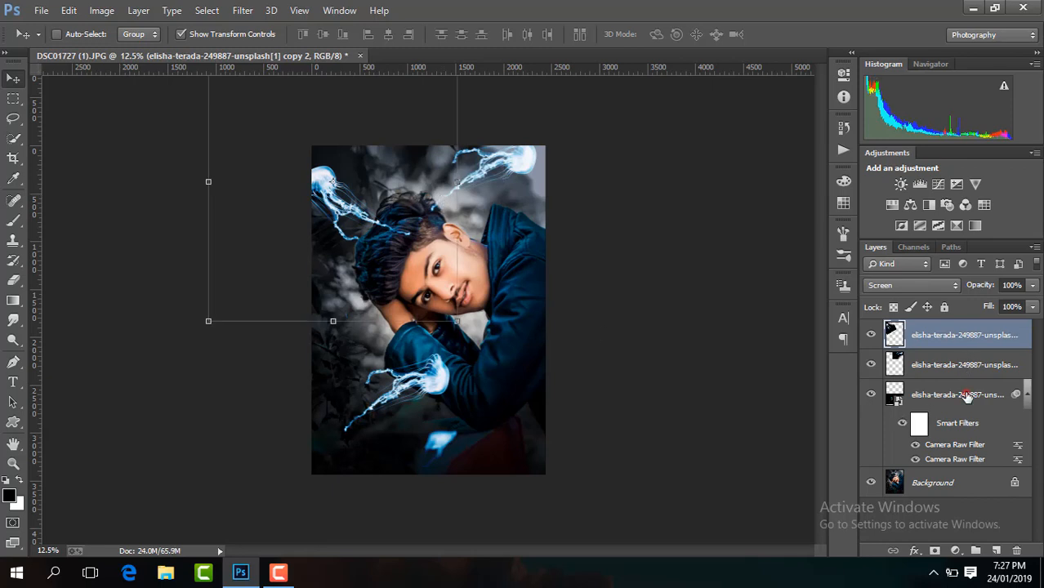
- Move the original jellyfish layer slightly down over the lower sleeve
left_click(967, 395)
mouse_move(485, 415)
left_mouse_down()
mouse_move(484, 406)
mouse_move(485, 418)
left_mouse_up()
- Shrink the upper-left jellyfish copy to about two thirds of its size and place it just beside the top of the hair
left_click(933, 336)
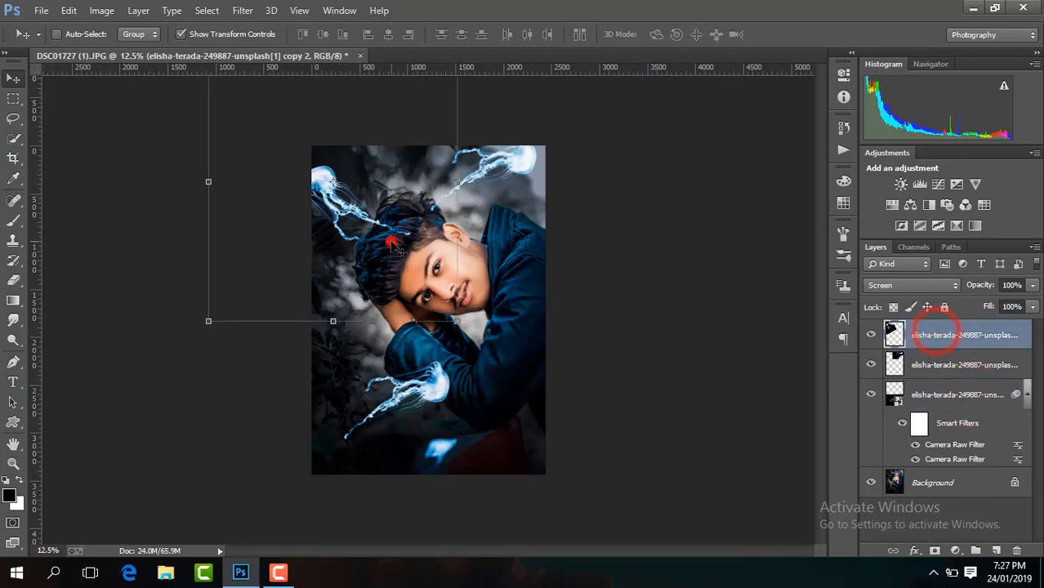
left_click_drag(392, 239, 413, 302)
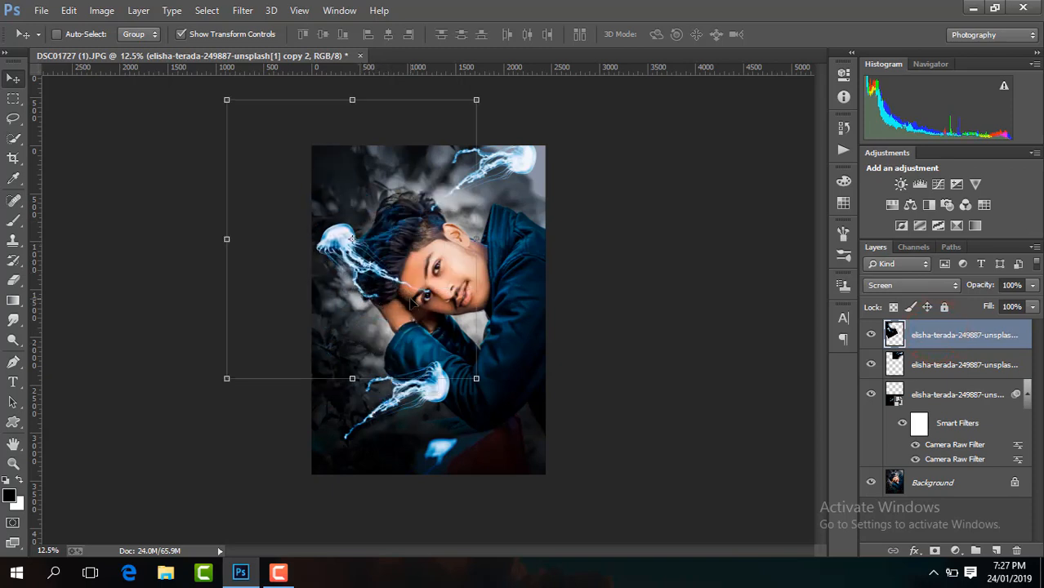
left_click_drag(476, 377, 435, 333)
key("Return")
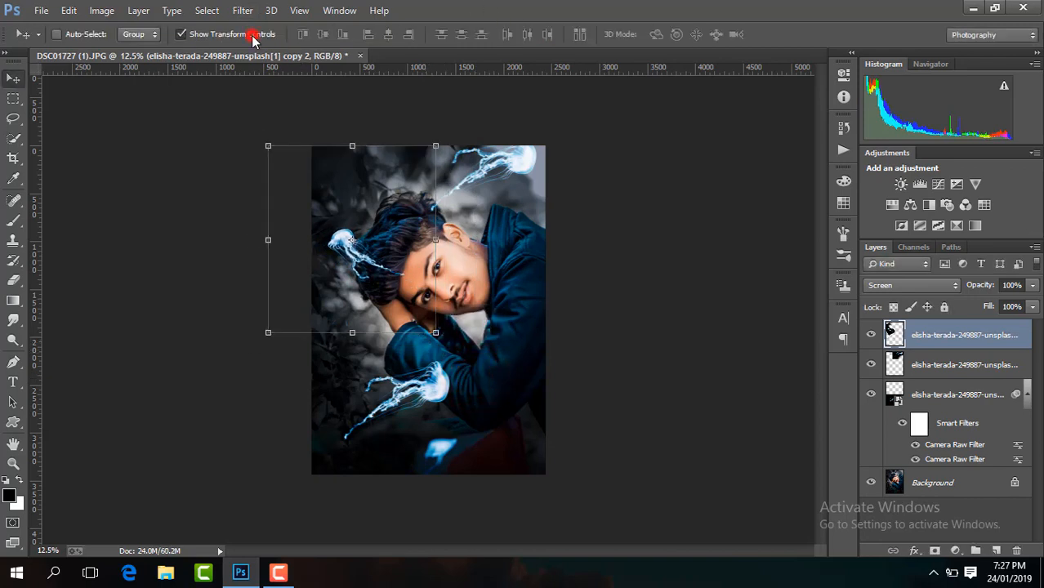
left_click(253, 37)
left_click_drag(376, 260, 378, 225)
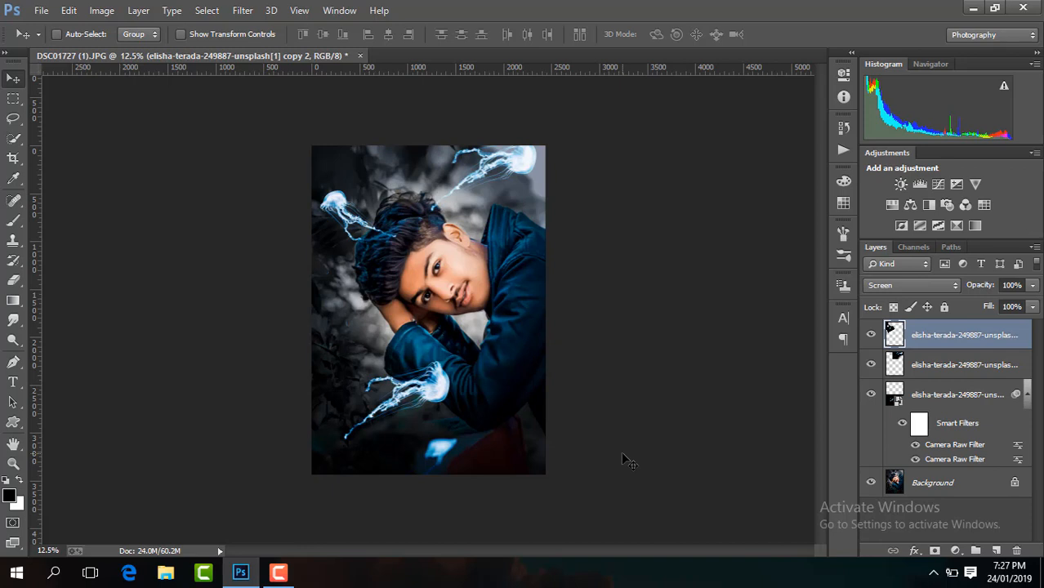
- Rasterize the original jellyfish layer and erase its small blurred jellyfish below the elbow with the 507 px eraser
left_click(963, 398)
key("e")
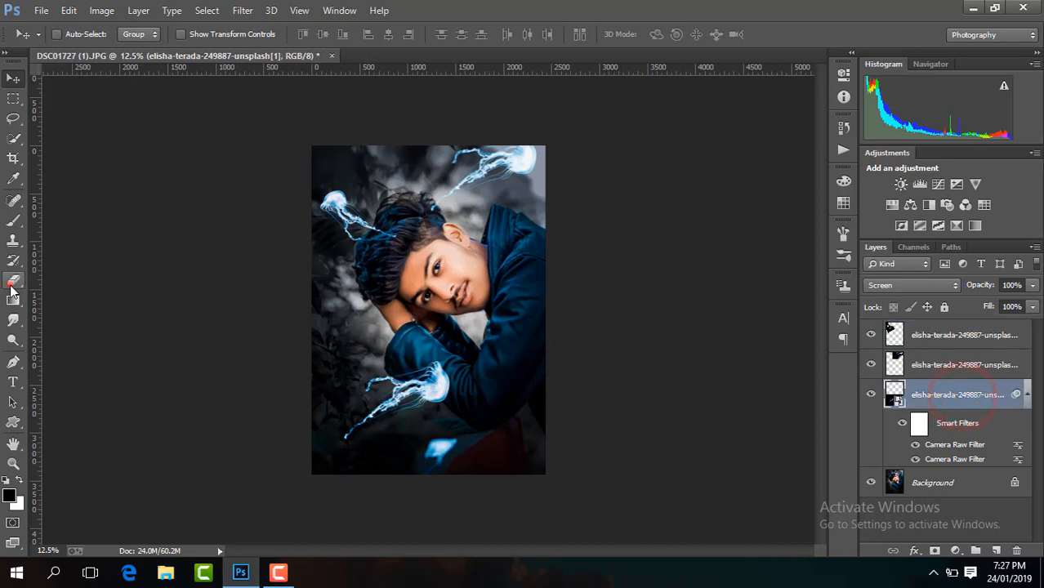
left_click(417, 305)
key("Return")
left_click(443, 443)
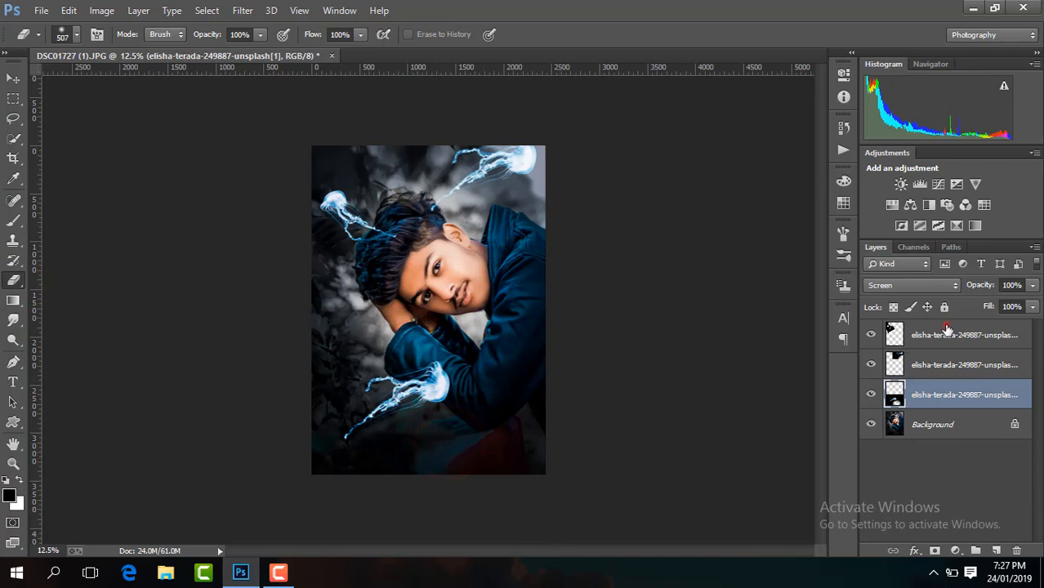
- Duplicate the small jellyfish layer beside the hair and move the copy to the photo's lower-right edge
left_click(947, 330)
key("ctrl+j")
left_click(18, 80)
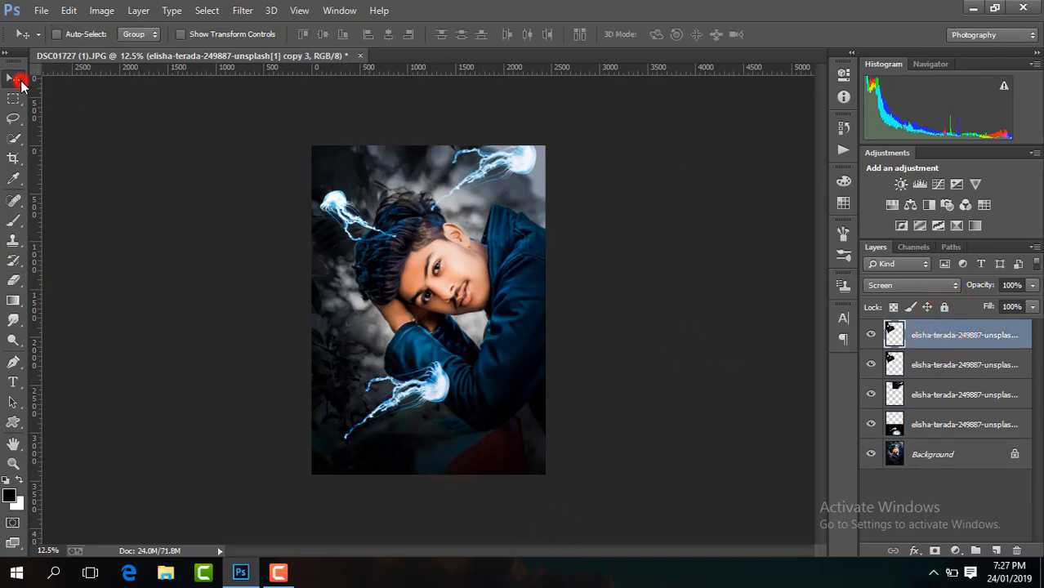
left_click_drag(395, 220, 610, 420)
- Rotate the new jellyfish copy about 102° and move it up the photo's right edge, above the shoulder and partly out of frame
left_click(182, 34)
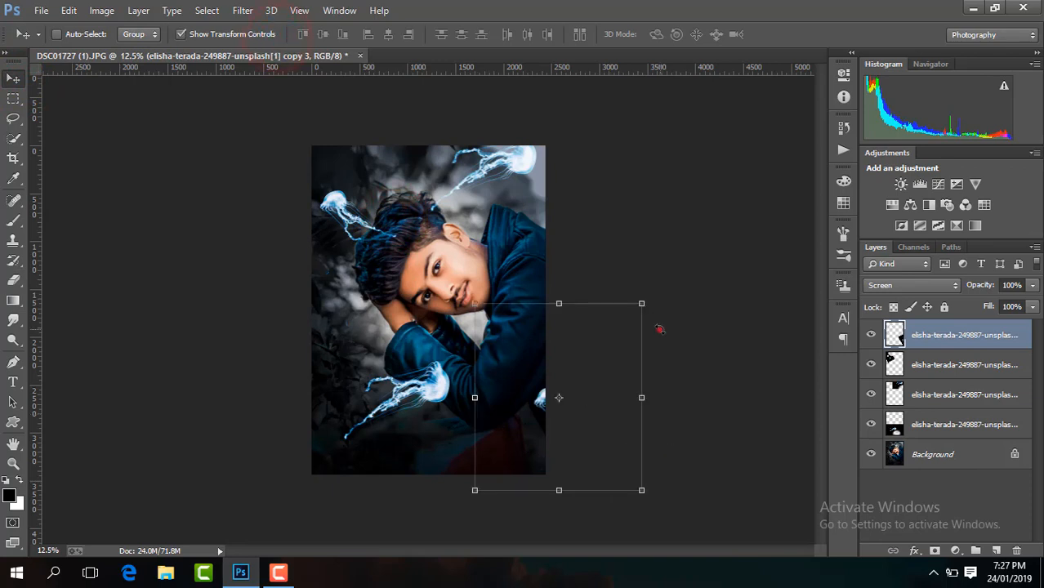
left_click_drag(661, 329, 620, 547)
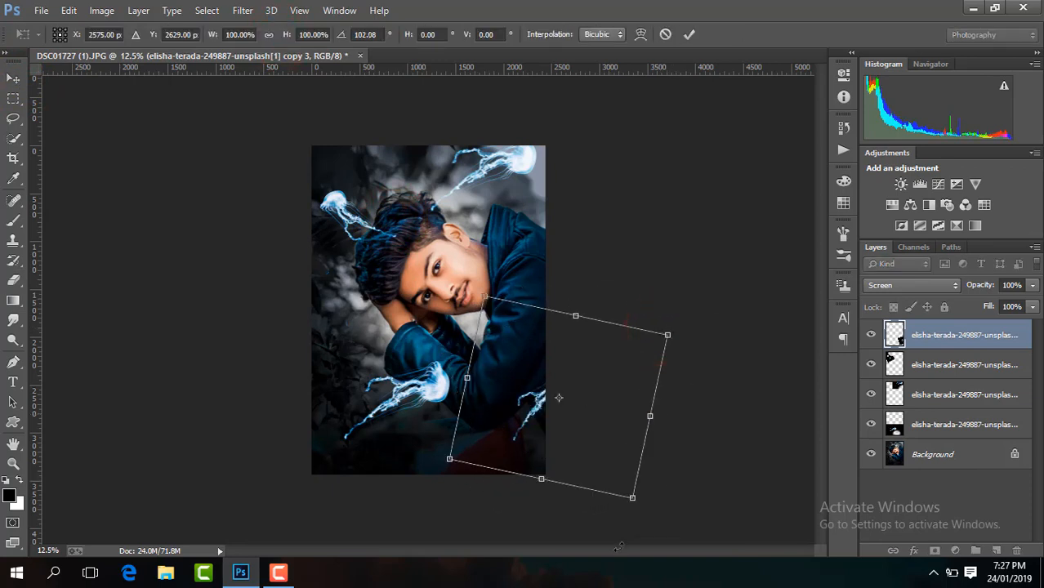
key("Escape")
left_click(251, 36)
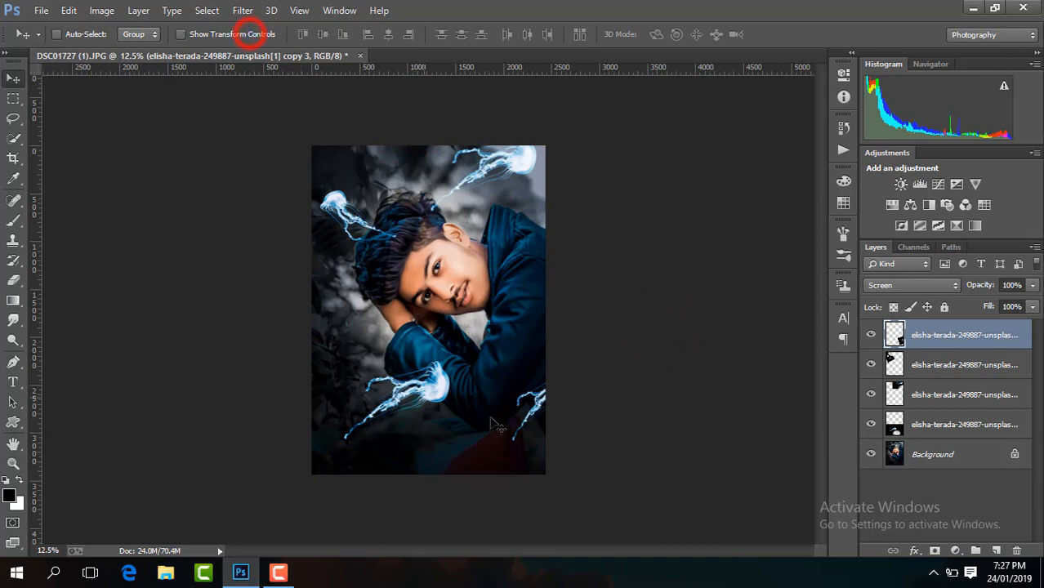
left_click_drag(538, 410, 535, 194)
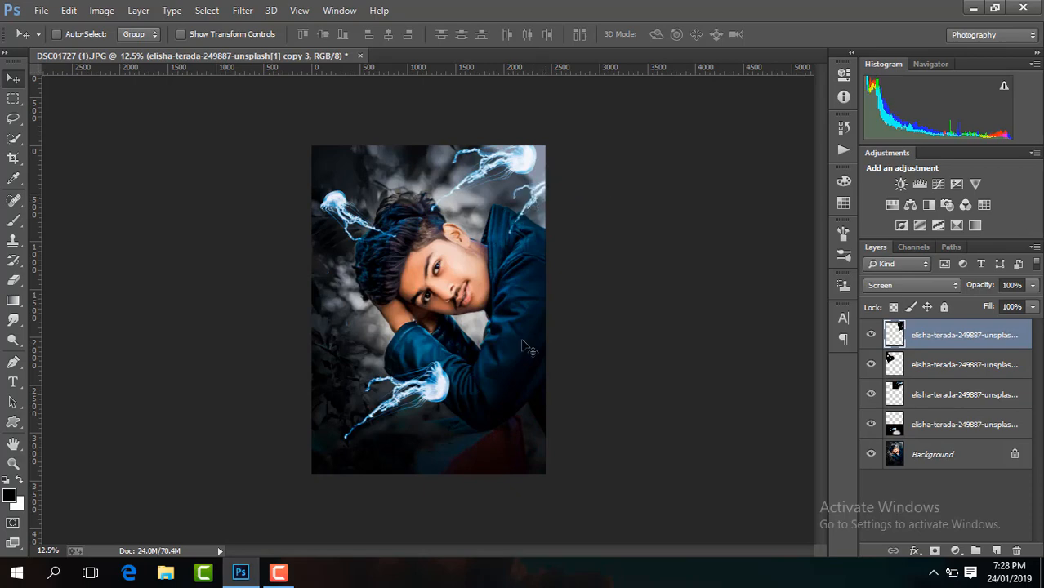
- Select all four jellyfish layers and merge the visible layers into the Background
left_click(950, 367, "shift")
left_click(945, 416, "shift")
right_click(946, 420)
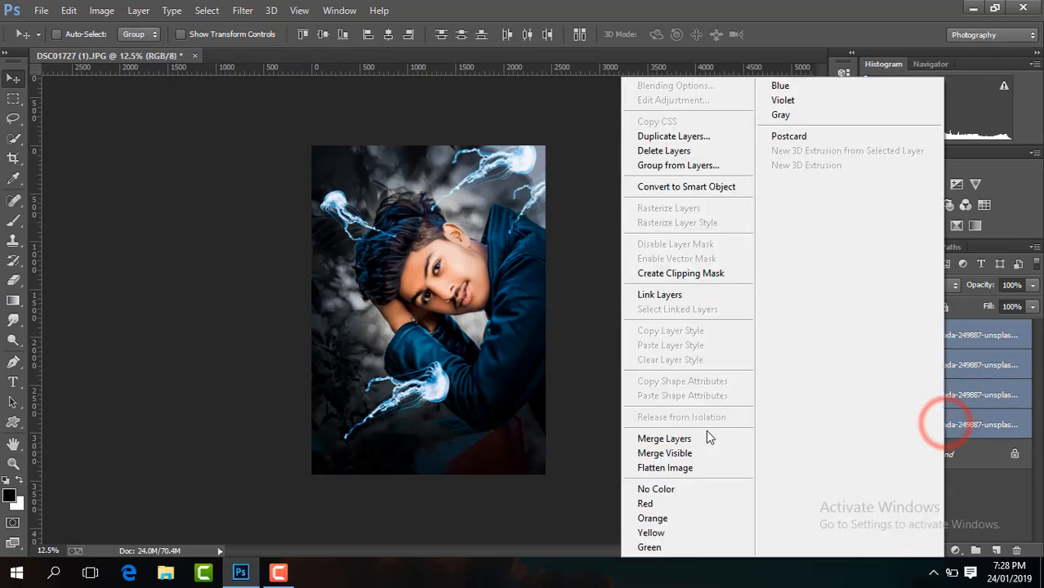
left_click(708, 454)
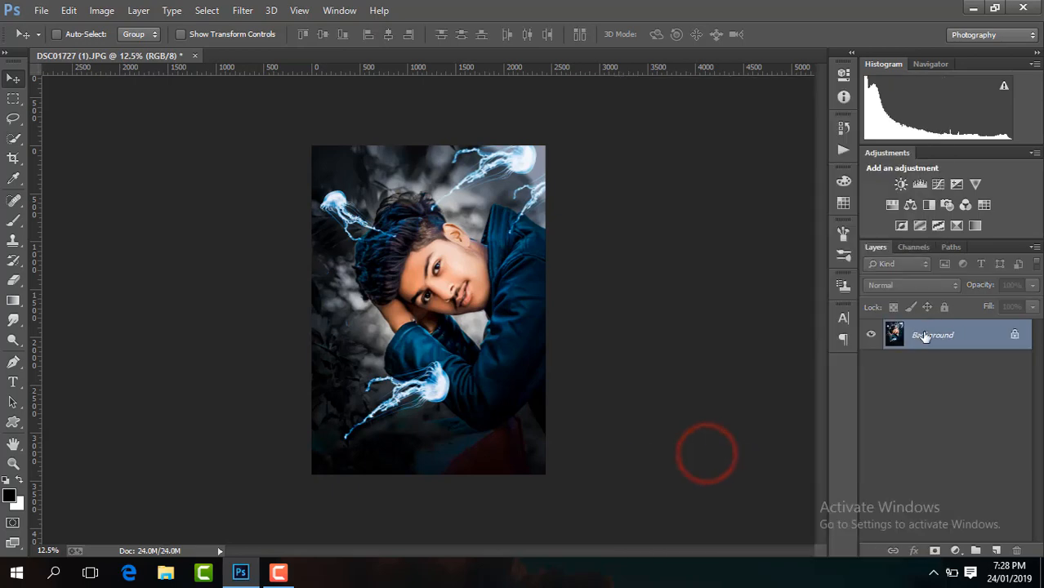
- Open the Camera Raw Filter on the merged image and set the post-crop vignetting amount to about -31
left_click(242, 10)
left_click(309, 104)
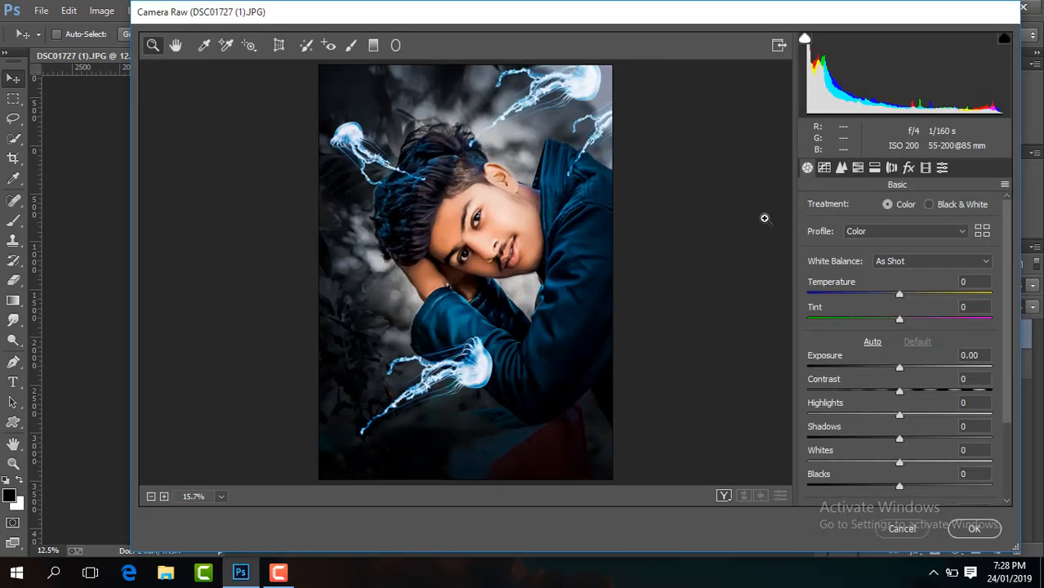
left_click(900, 369)
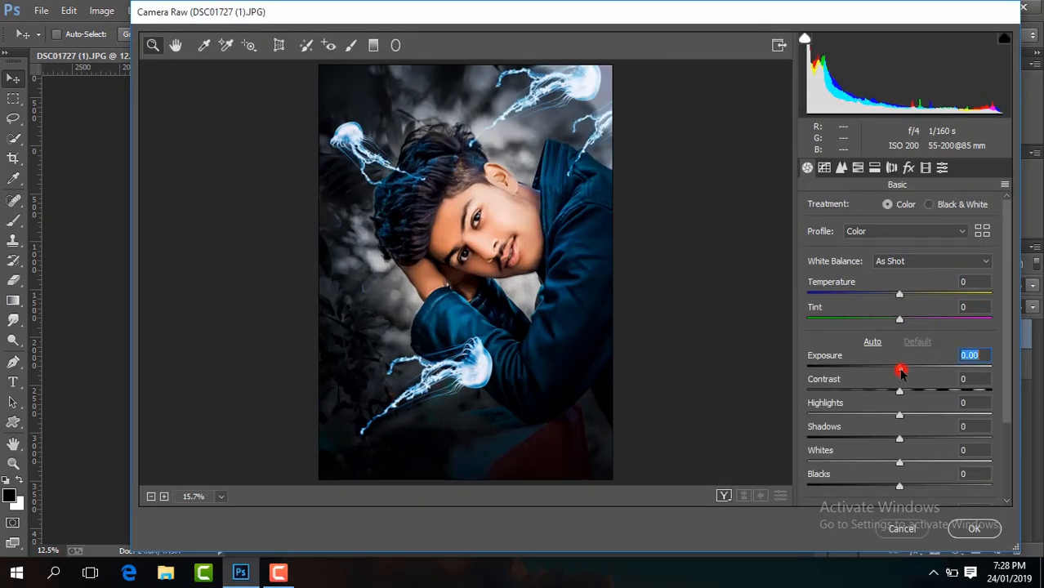
left_click(909, 167)
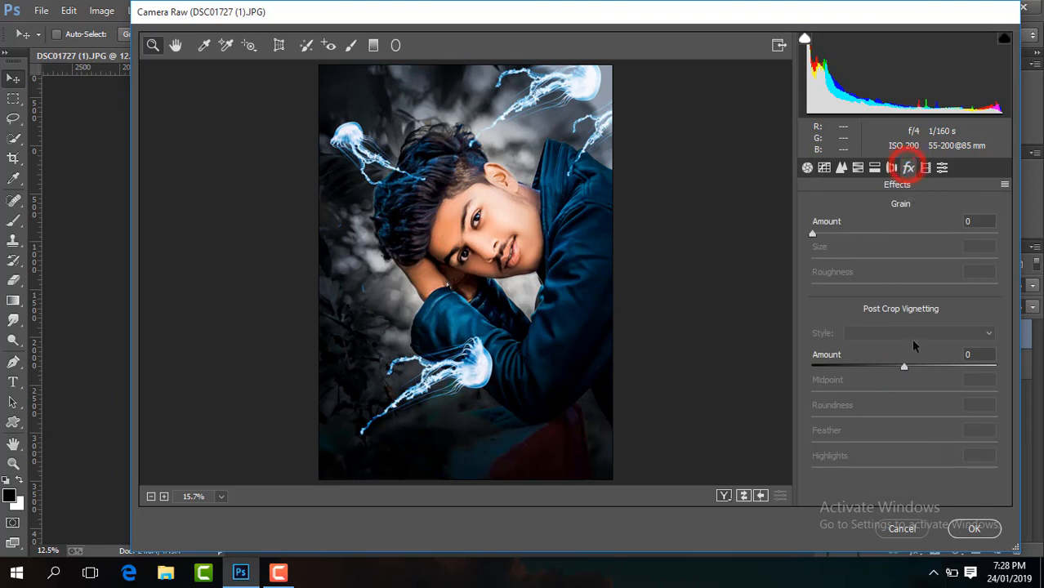
left_click_drag(904, 367, 879, 368)
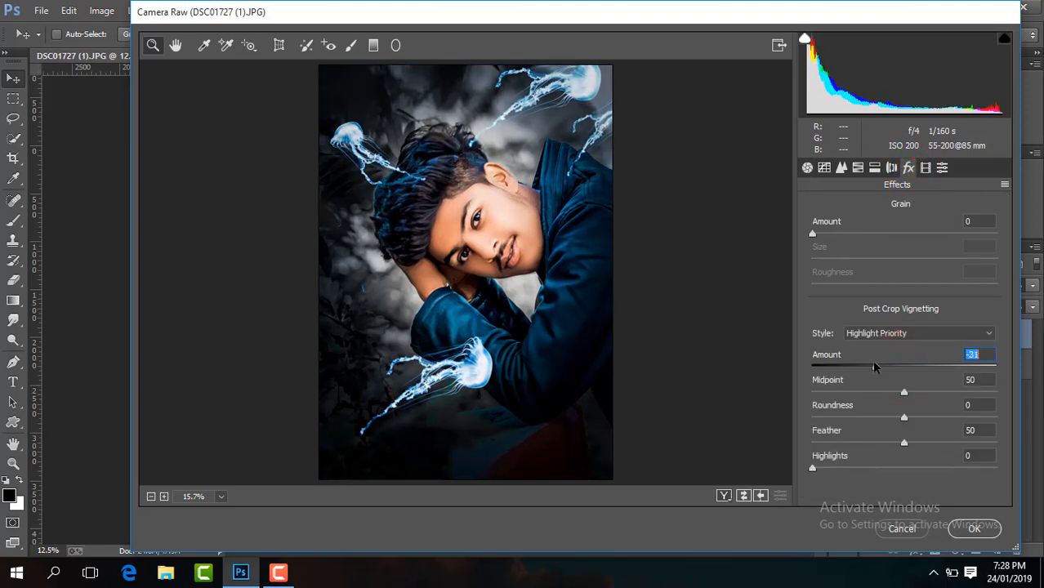
- Set the sharpening amount to 17 and add a slight luminance noise reduction
left_click(845, 170)
left_click_drag(808, 232, 829, 233)
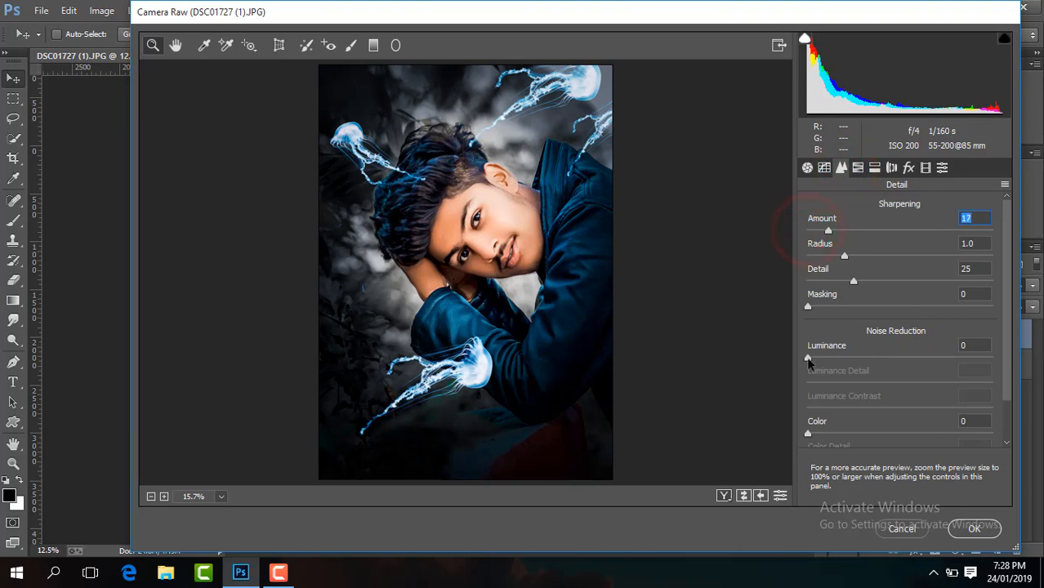
left_click_drag(808, 361, 832, 360)
- Lower the Oranges saturation to -3 in the HSL adjustments
left_click(858, 168)
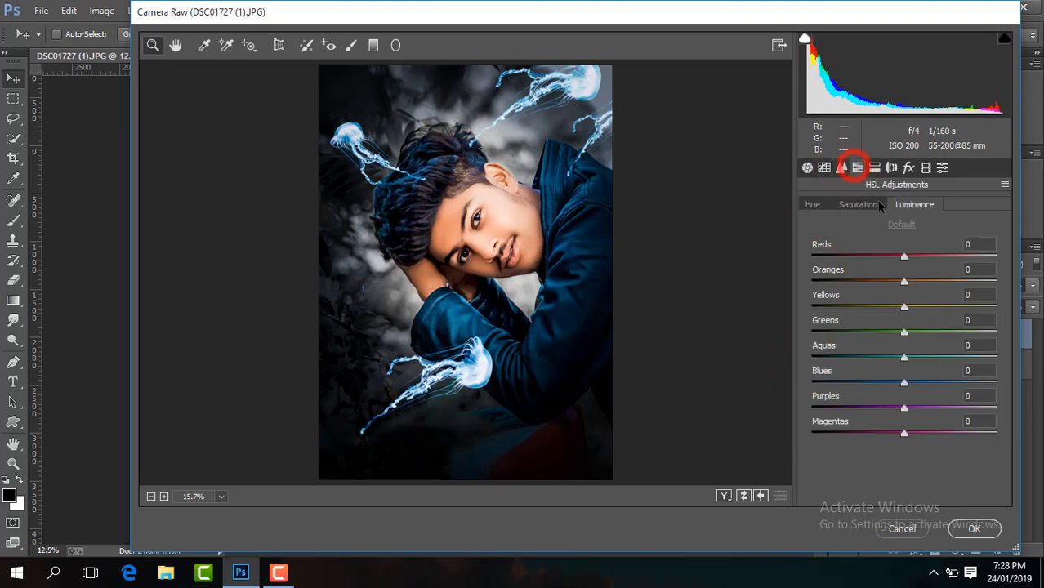
left_click(905, 282)
left_click(856, 205)
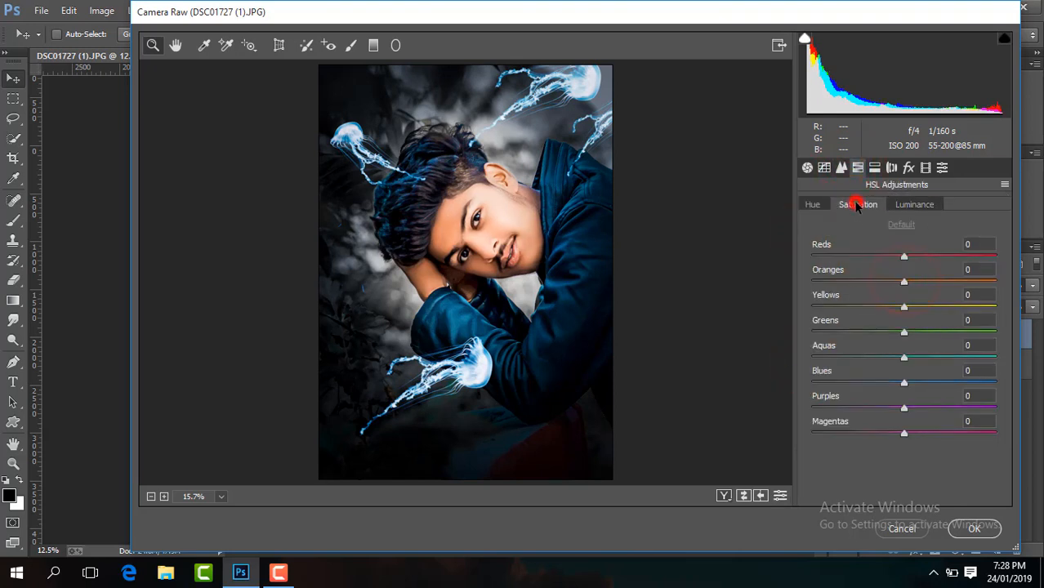
left_click_drag(904, 282, 902, 282)
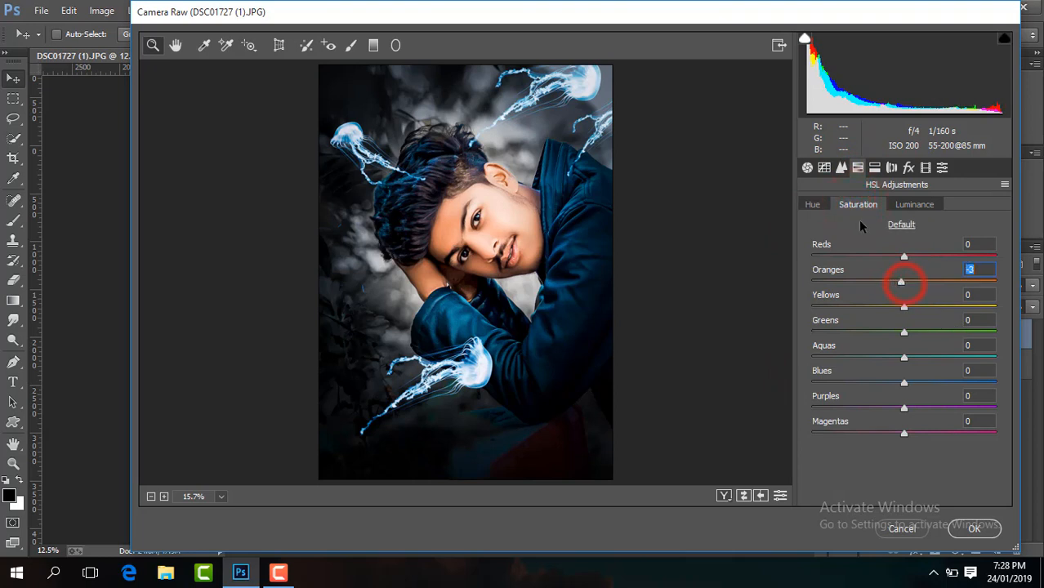
- Set the Blues hue to -21 and the Blues saturation to +18, and apply the Camera Raw adjustments
left_click(812, 206)
left_click_drag(905, 381, 887, 384)
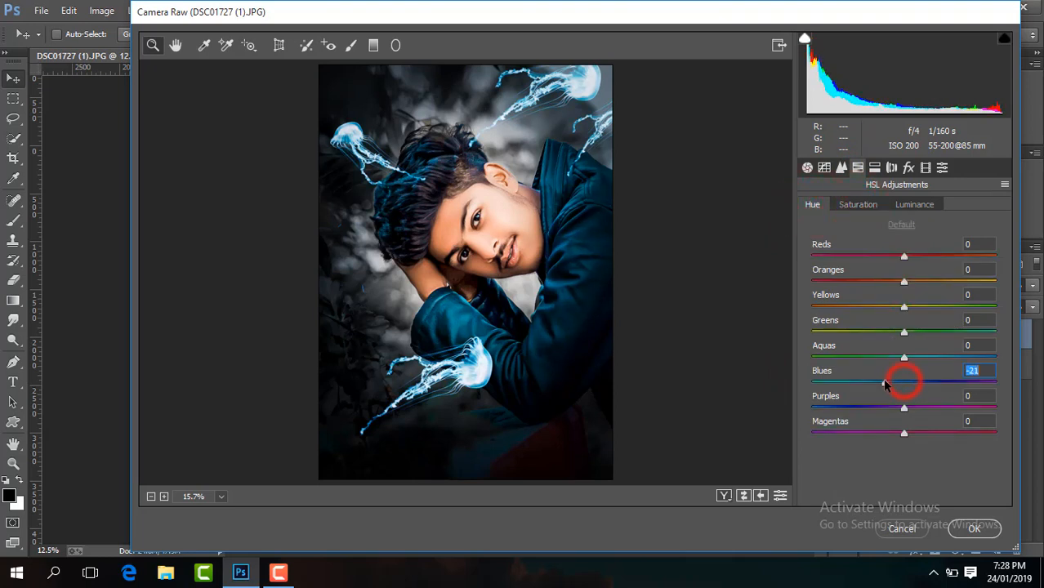
left_click(858, 205)
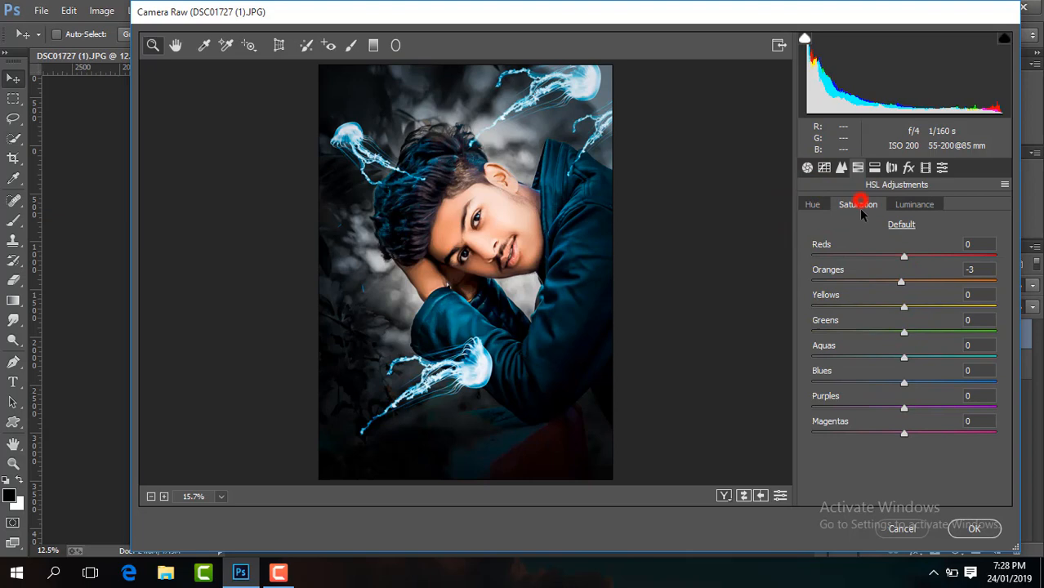
left_click(905, 381)
left_click_drag(905, 382, 921, 382)
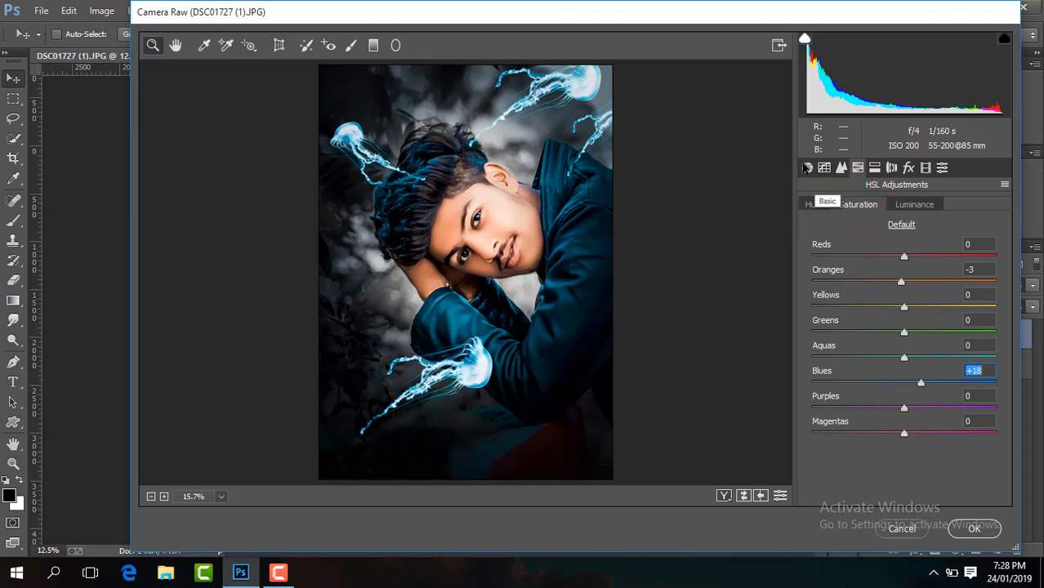
left_click(972, 529)
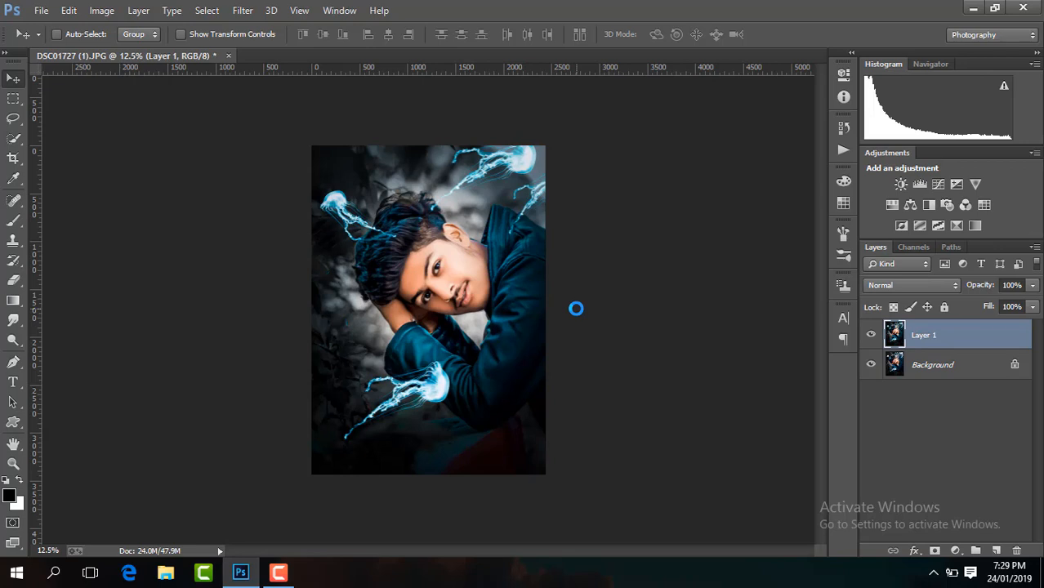
- Compare the image with and without the color-adjusted Layer 1
left_click(870, 335)
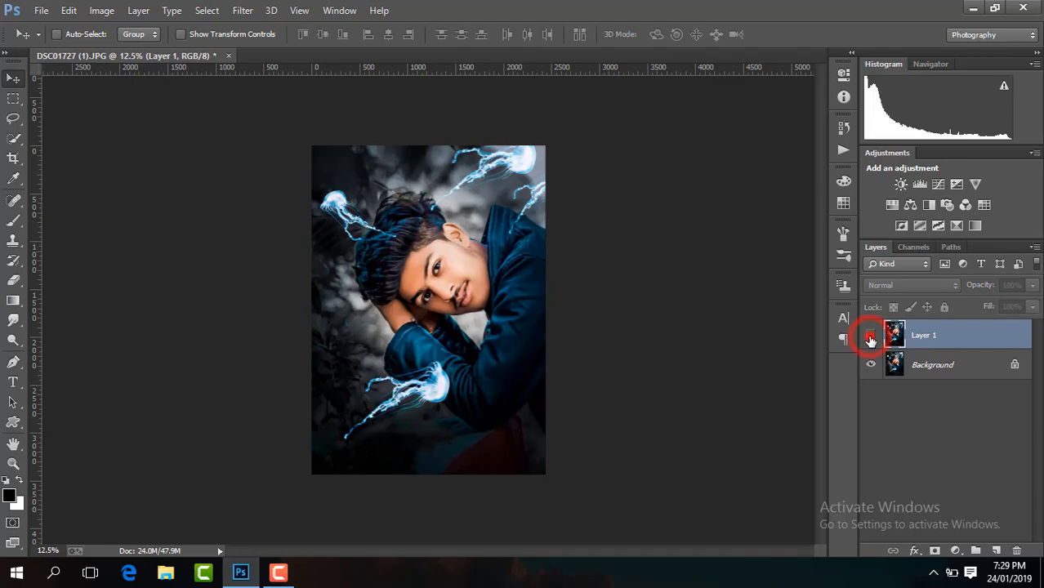
left_click(870, 336)
left_click(870, 337)
left_click(870, 337)
- Merge the adjusted Layer 1 with the Background using Merge Visible
right_click(871, 338)
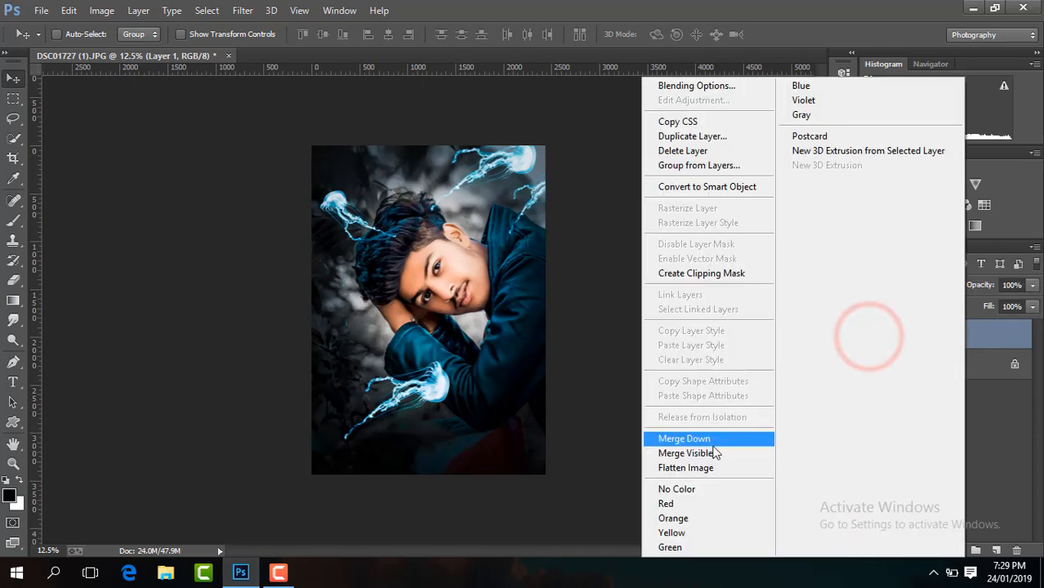
left_click(719, 454)
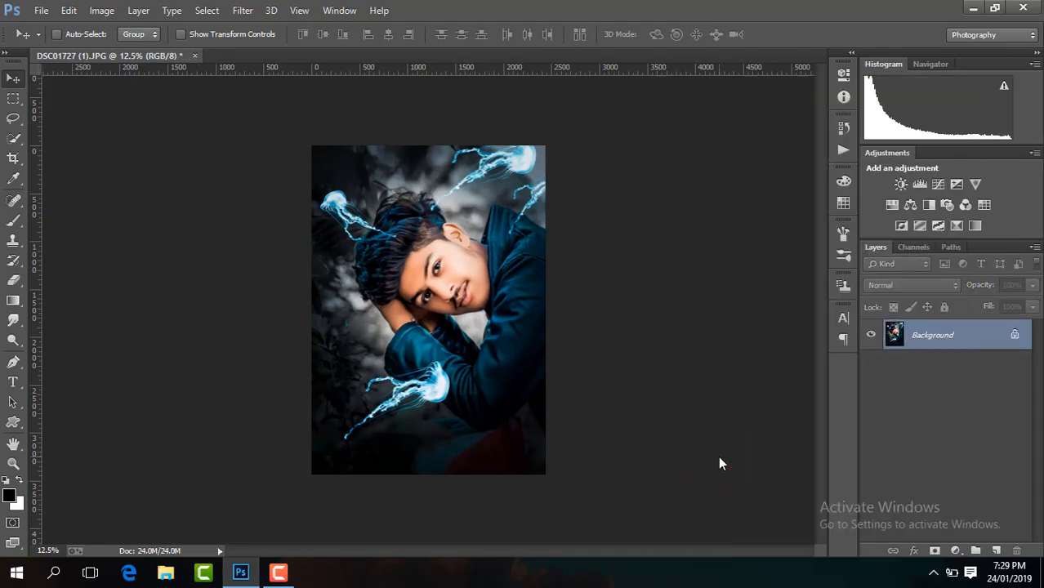